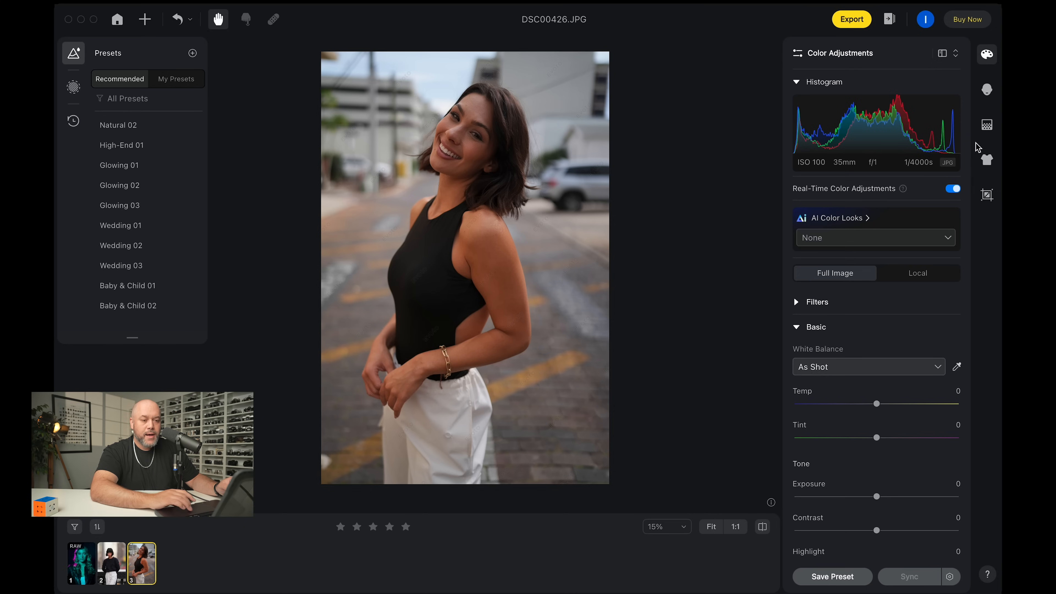
Step: Examine the color adjustment controls, from the Basic tone sliders through Curves to Color Calibration
left_click(990, 61)
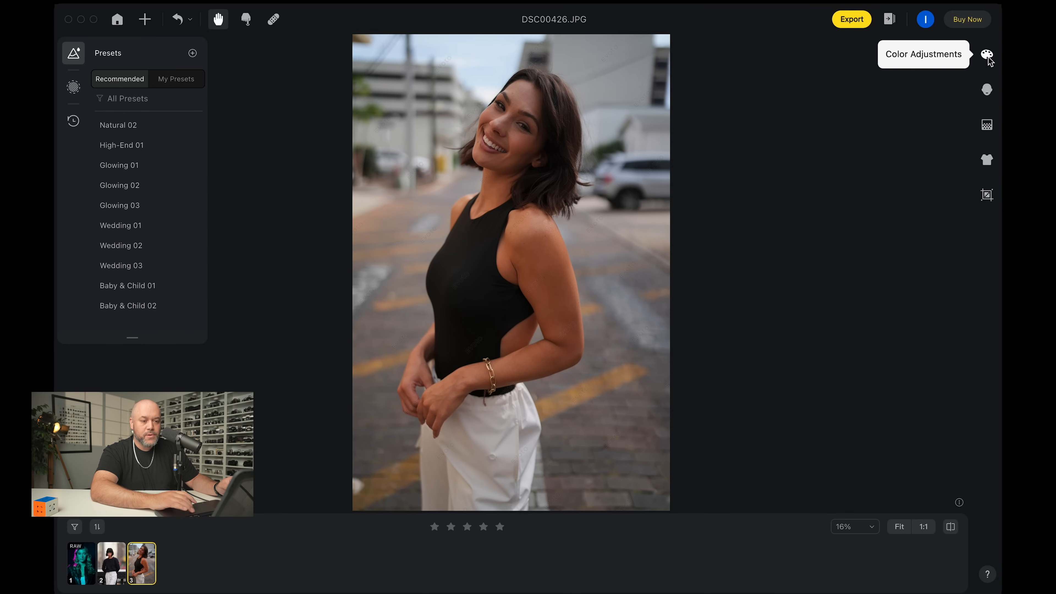
left_click(990, 60)
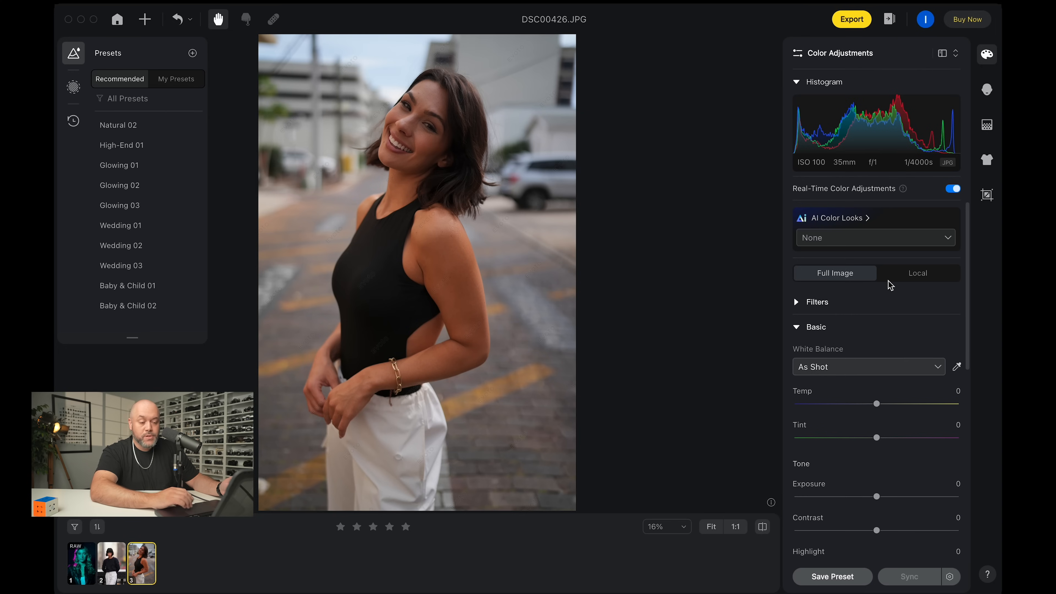
scroll(889, 286, "down", 3)
scroll(887, 293, "down", 6)
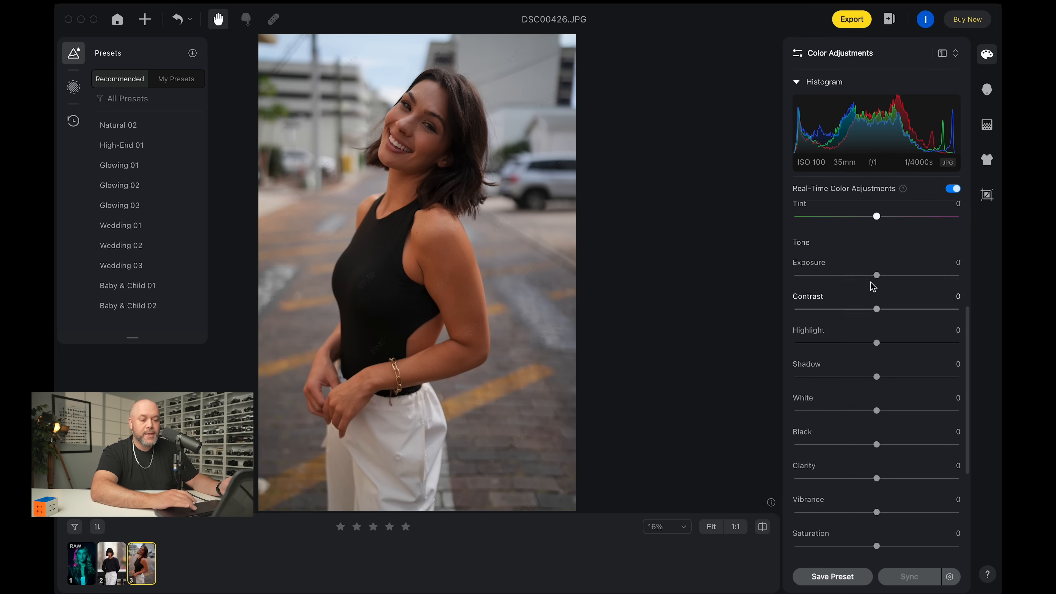
scroll(920, 293, "down", 2)
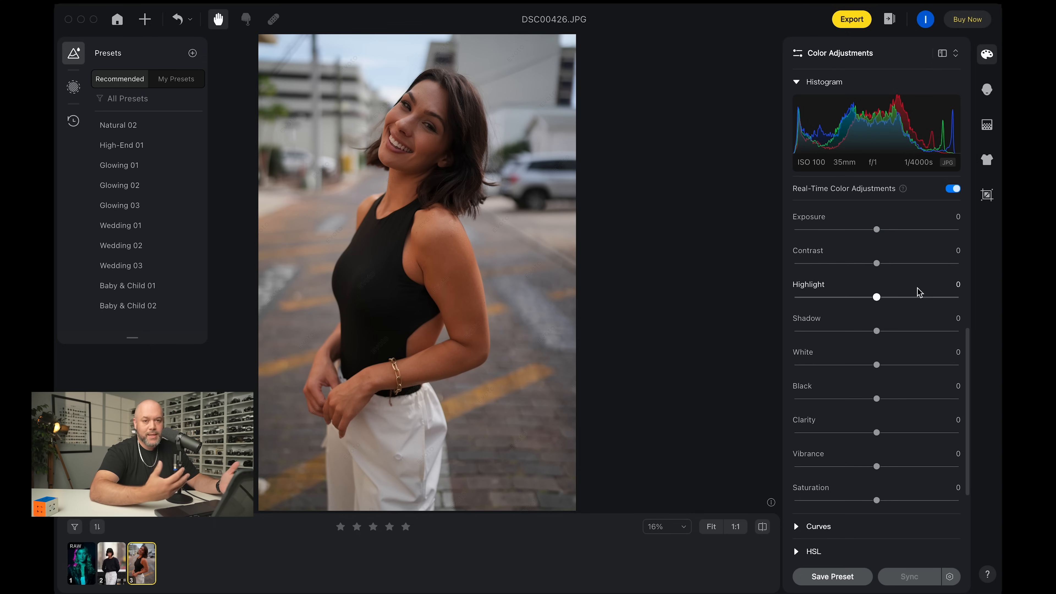
scroll(919, 292, "down", 2)
scroll(919, 279, "down", 3)
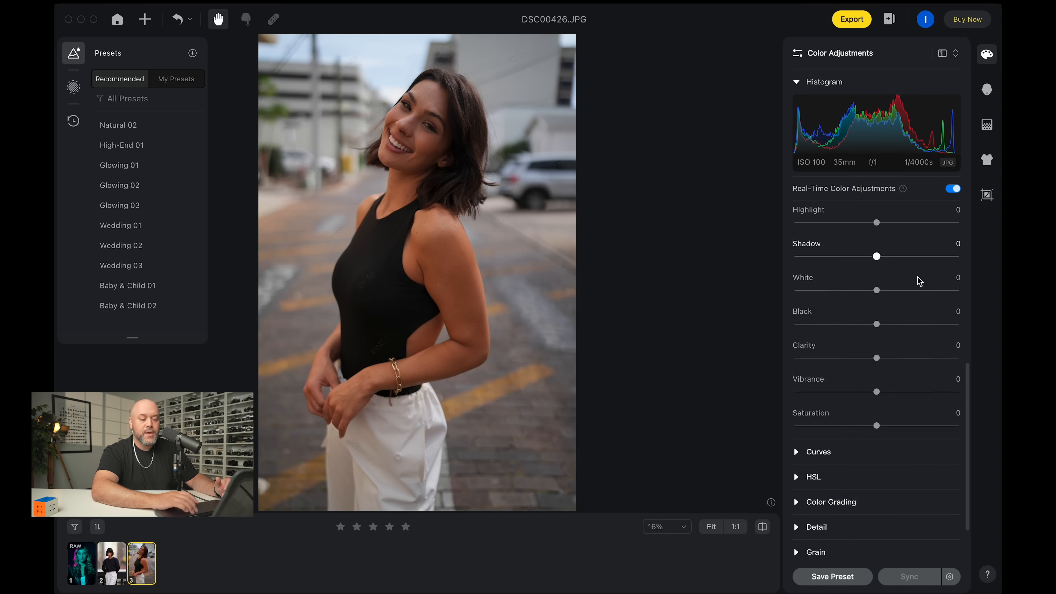
left_click(796, 395)
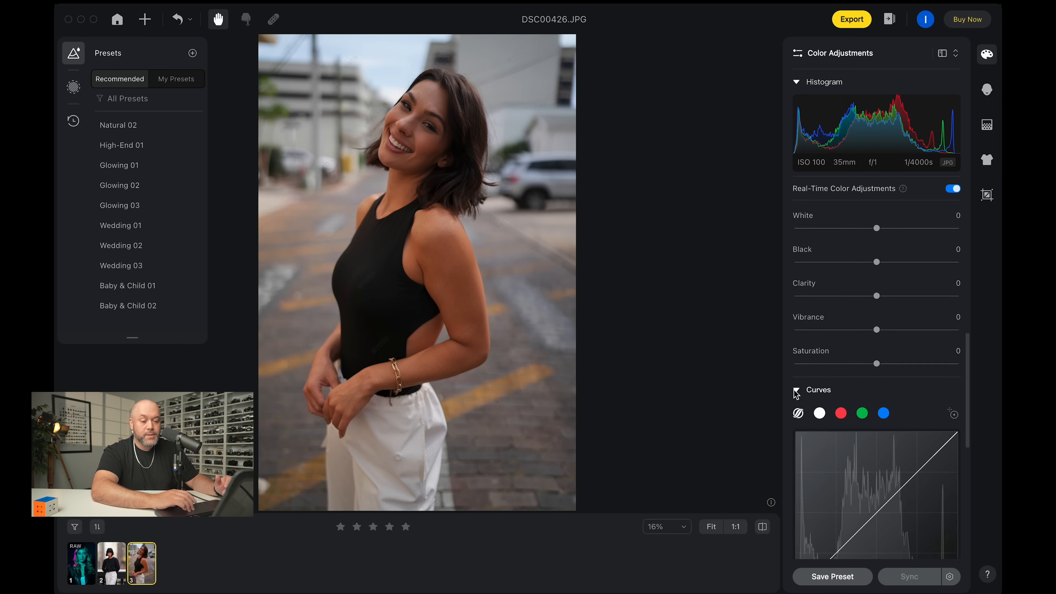
scroll(795, 394, "down", 8)
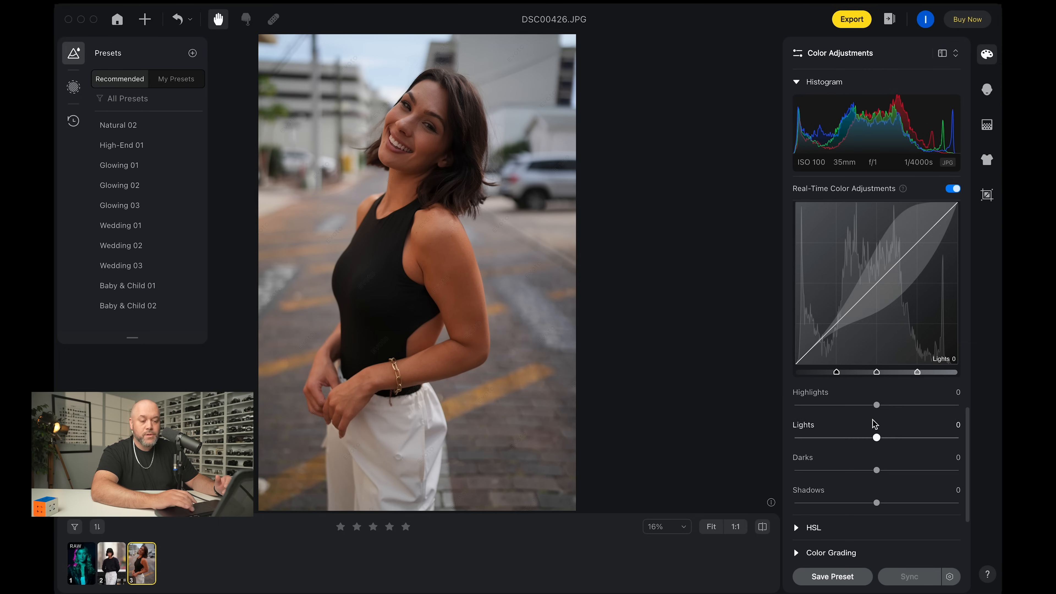
scroll(875, 435, "down", 4)
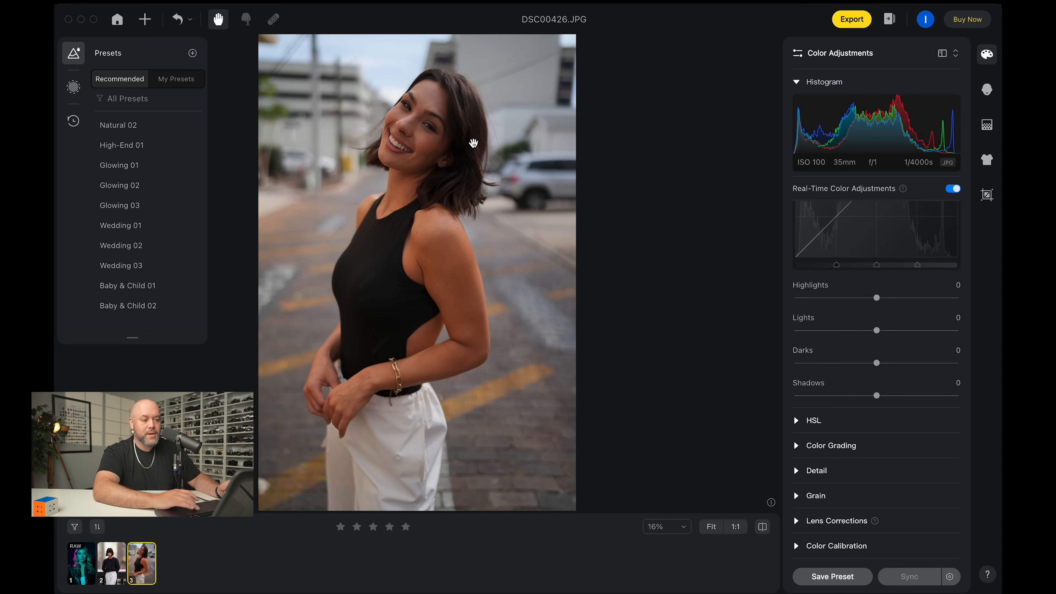
Step: Show the Portrait Retouching categories with Blemish Removal collapsed, and apply the High-End 01 preset to the portrait
scroll(486, 133, "up", 3)
scroll(487, 132, "up", 2)
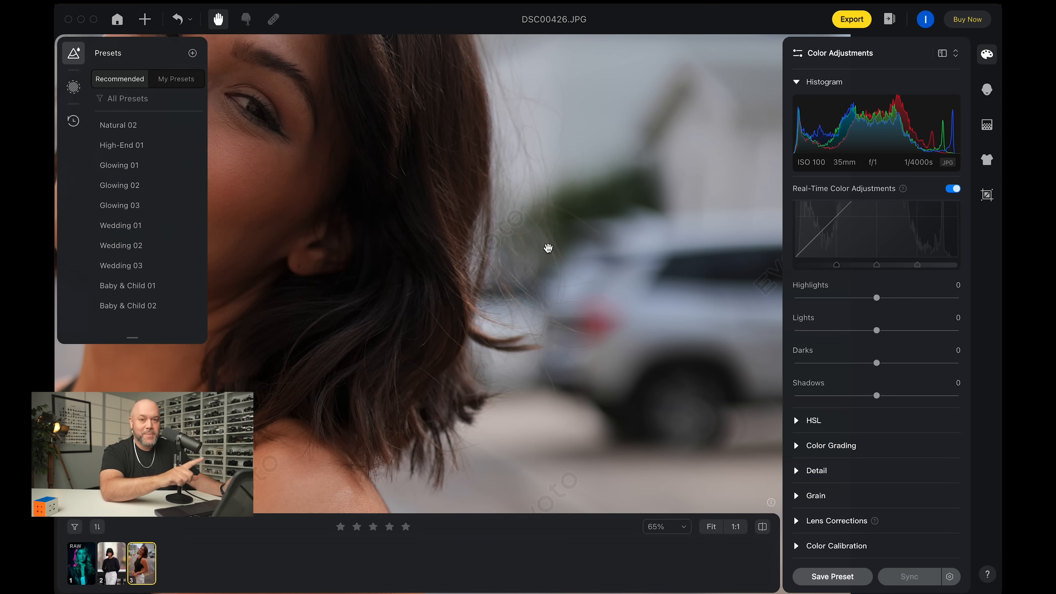
scroll(549, 248, "down", 10)
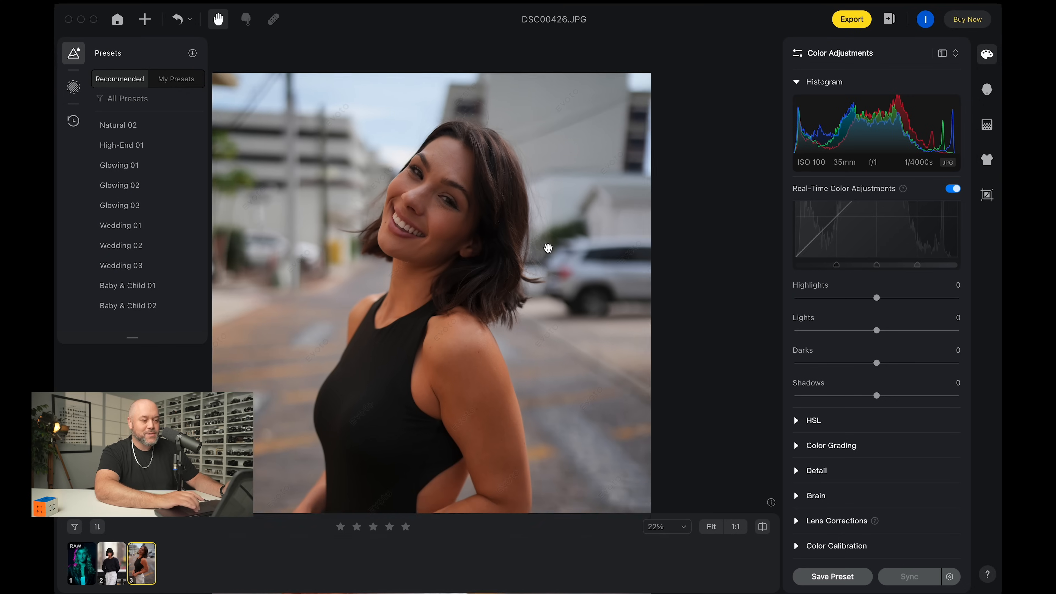
left_click_drag(650, 278, 653, 230)
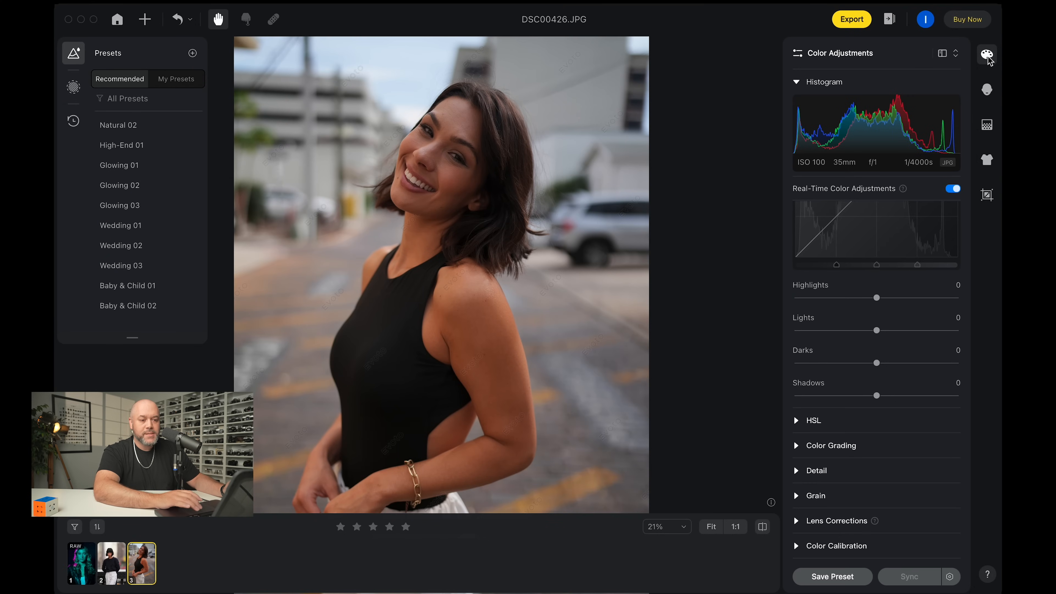
left_click(988, 90)
scroll(856, 229, "up", 5)
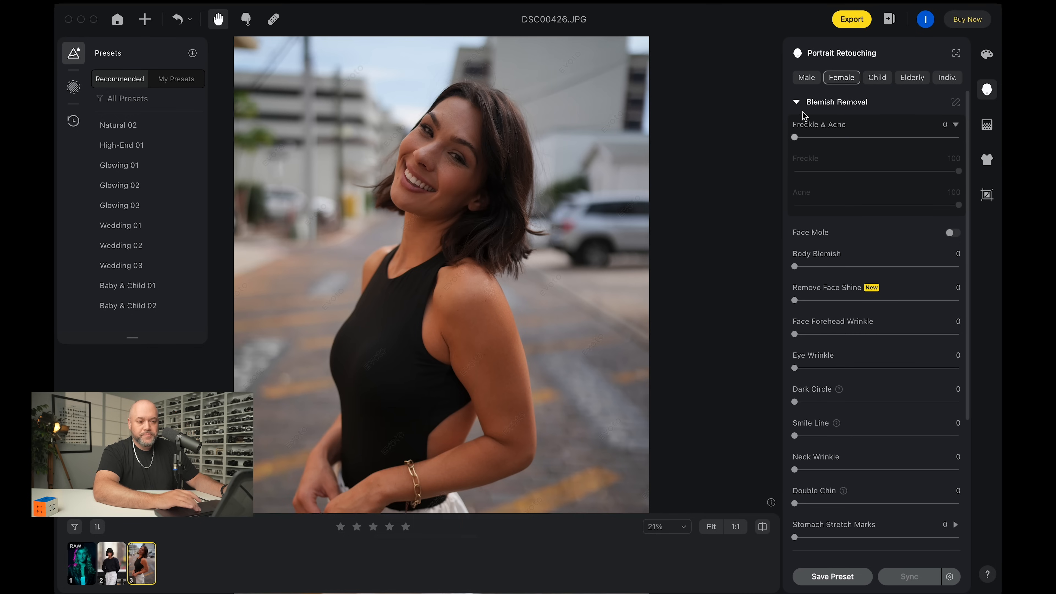
left_click(799, 104)
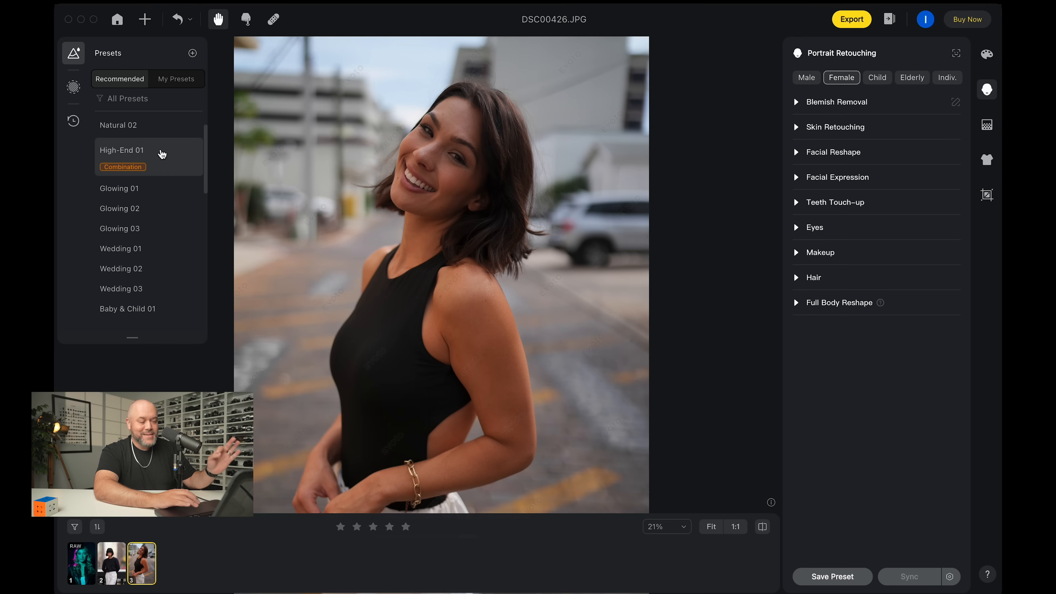
left_click(128, 157)
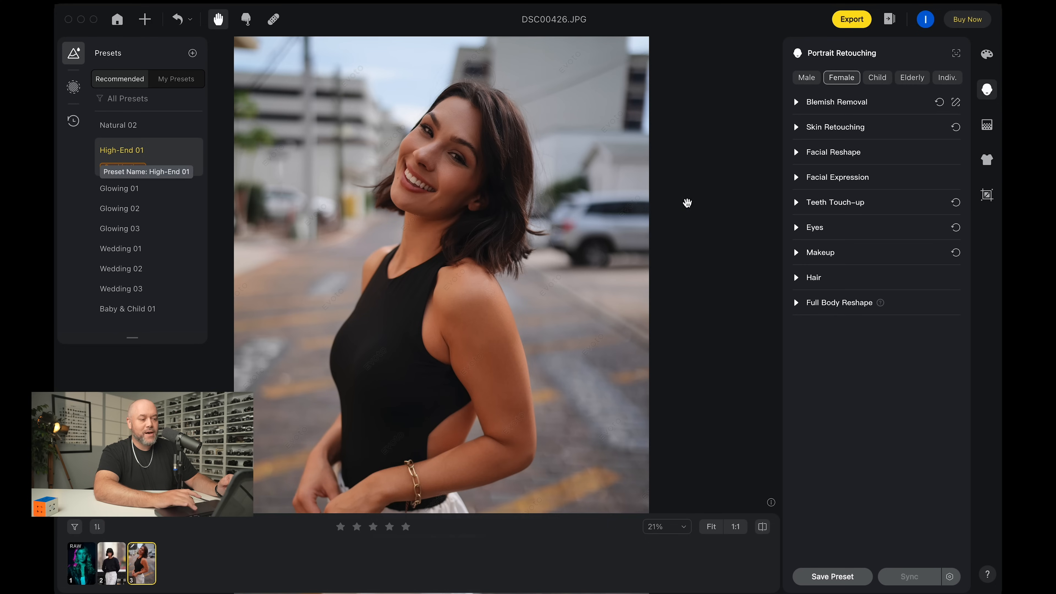
Step: Examine the preset's retouching on the whole portrait and on the woman's face up close
scroll(736, 223, "down", 3)
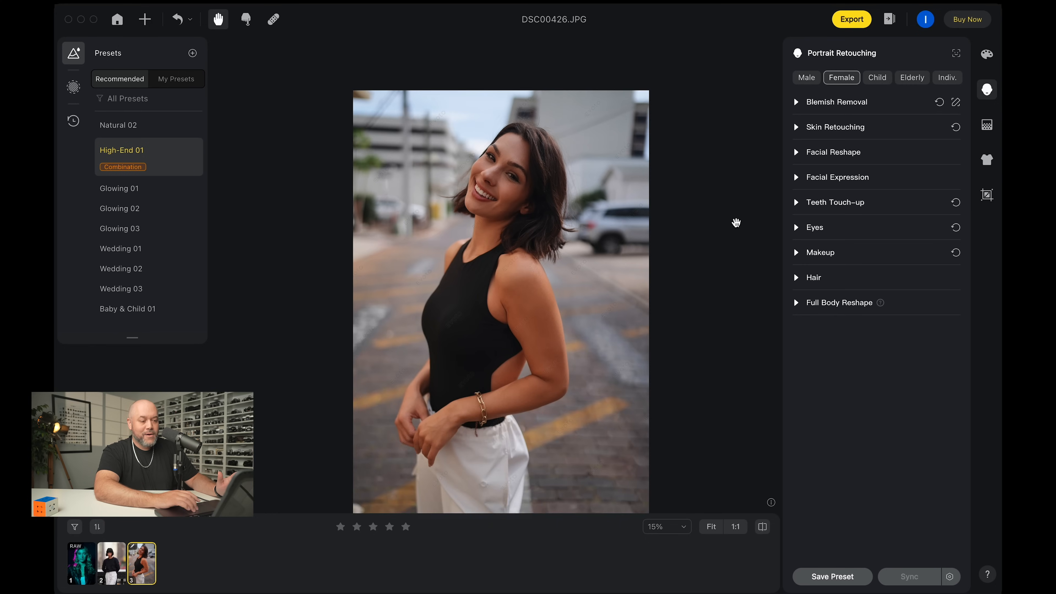
left_click_drag(683, 282, 681, 252)
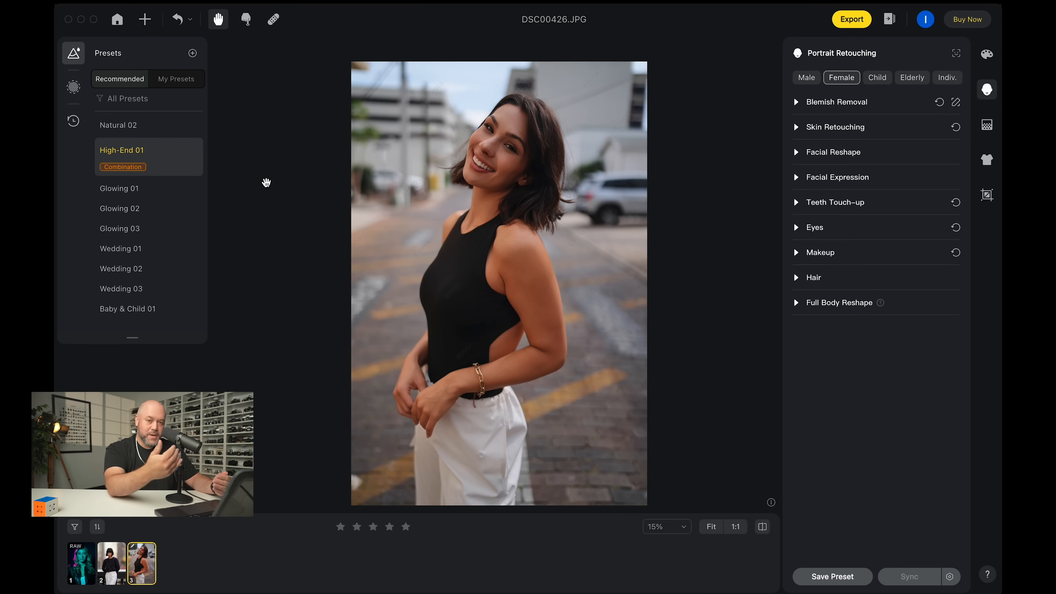
left_click(489, 125)
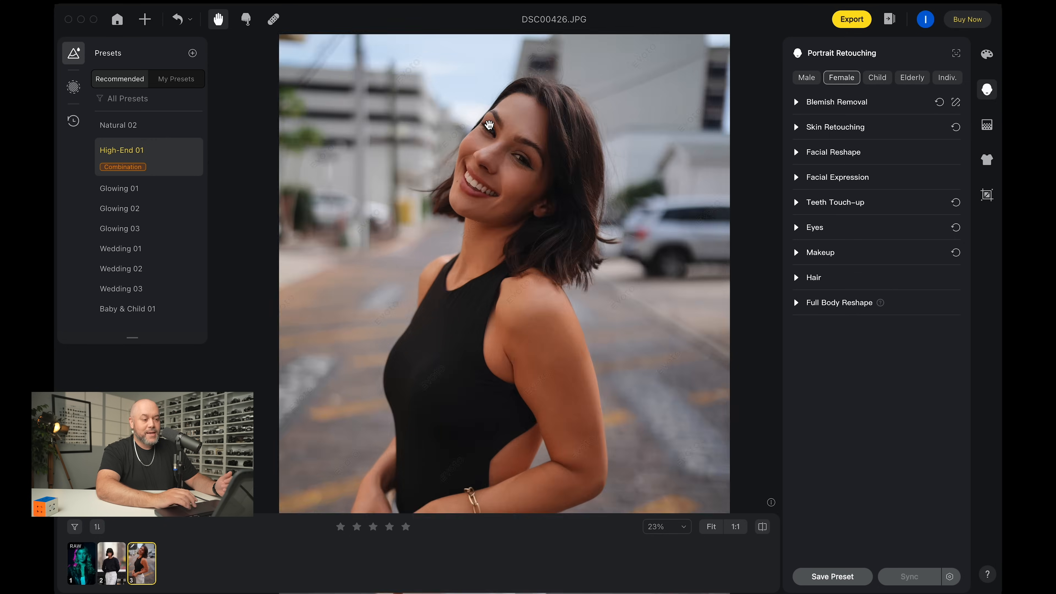
scroll(489, 125, "up", 3)
left_click_drag(598, 117, 551, 182)
left_click_drag(547, 173, 507, 146)
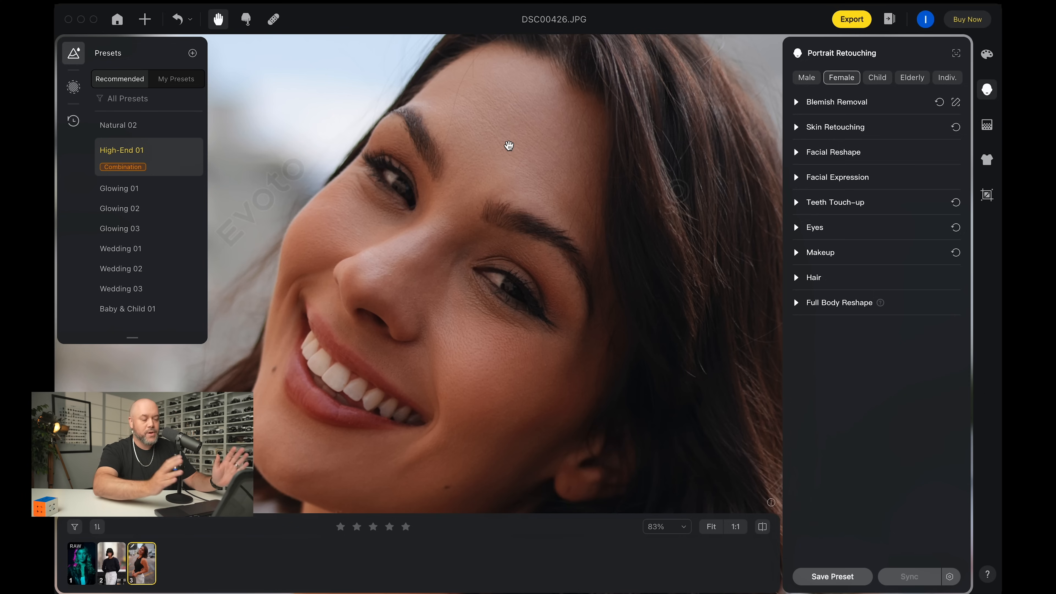
left_click_drag(542, 236, 543, 176)
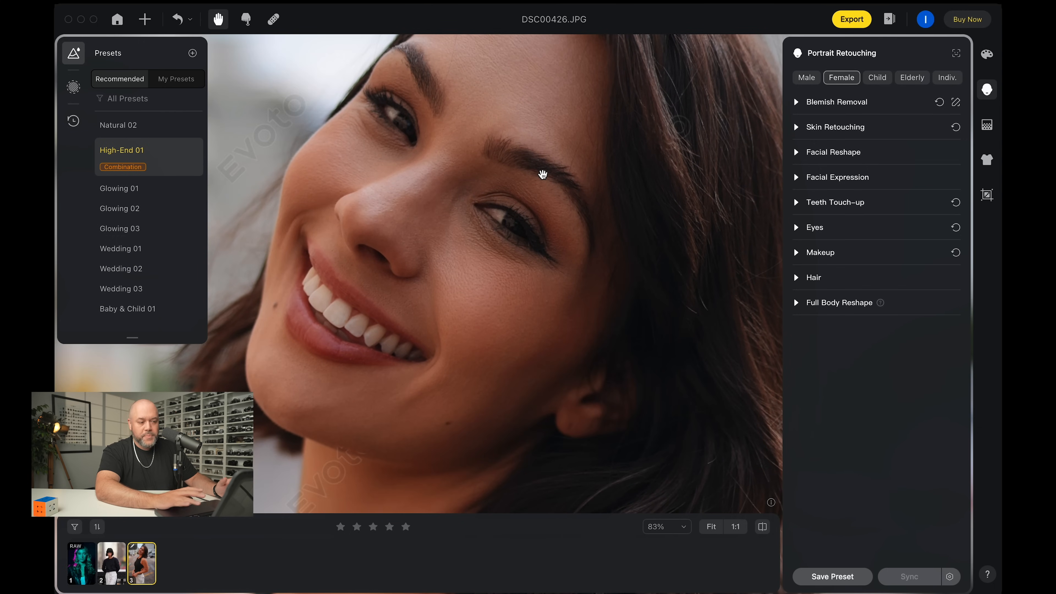
scroll(542, 174, "down", 5)
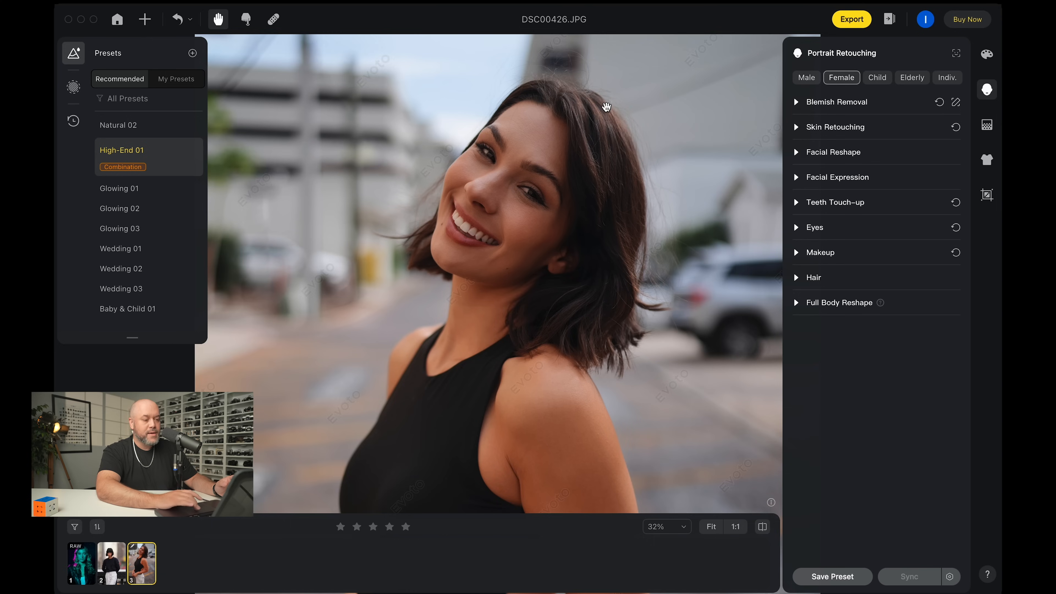
scroll(581, 136, "down", 4)
scroll(581, 136, "down", 1)
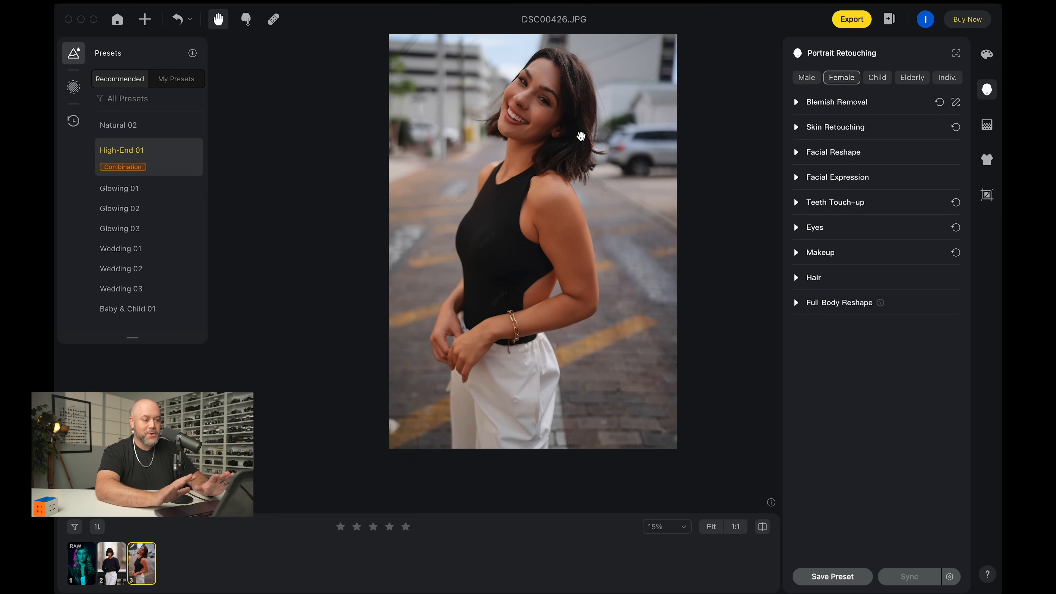
Step: Set Remove Stray Hairs to 100 in the Hair retouching settings
scroll(581, 136, "up", 5)
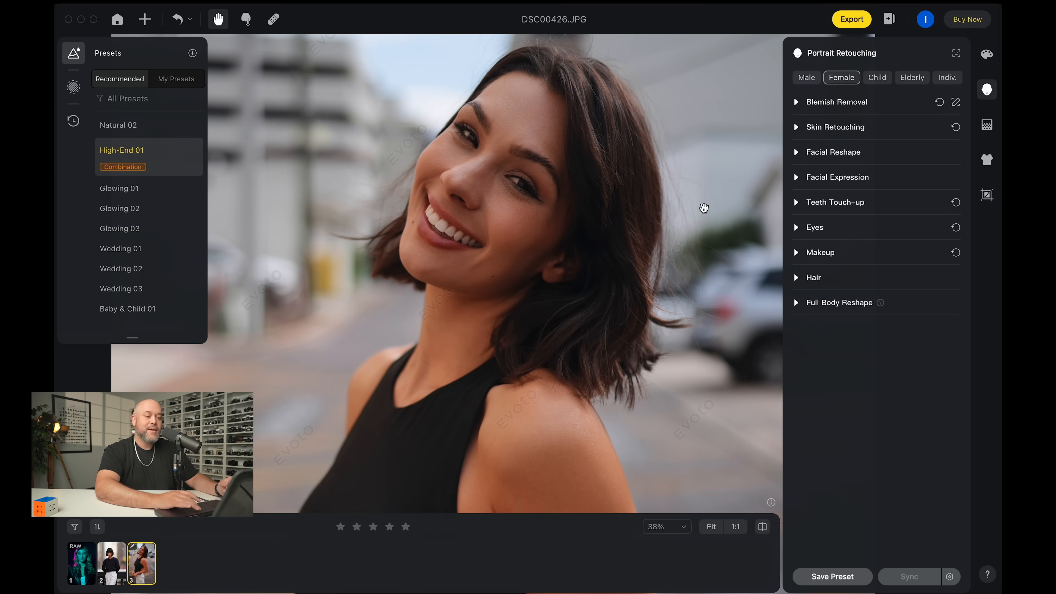
left_click(796, 278)
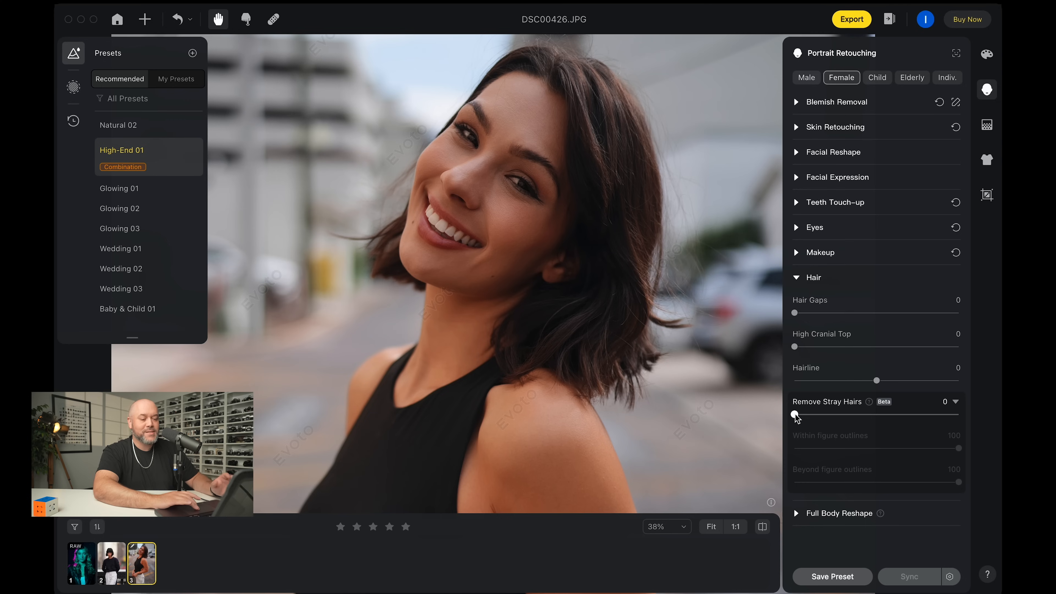
left_click_drag(794, 415, 968, 414)
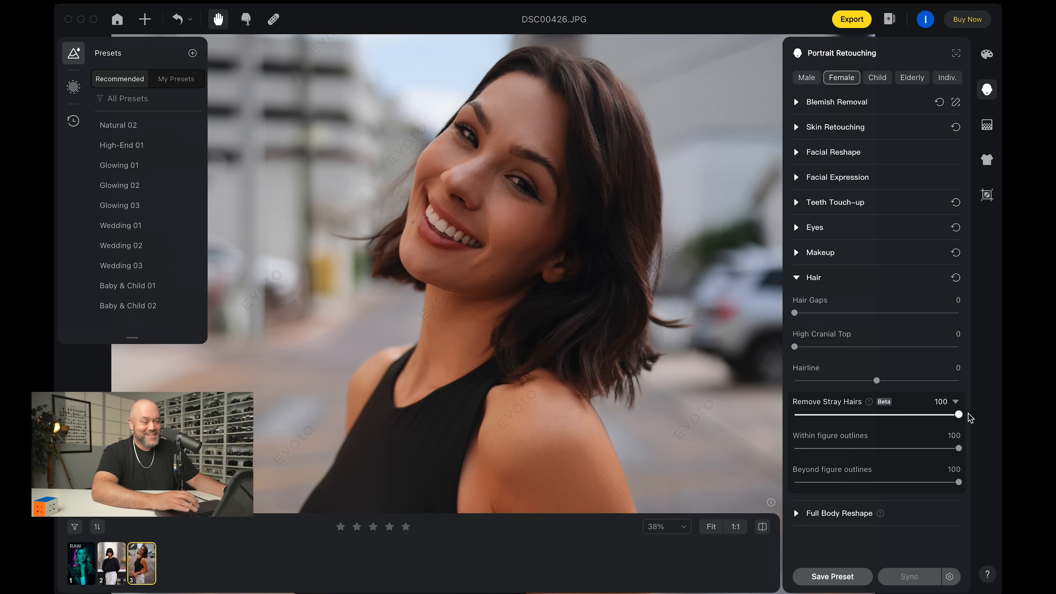
Step: Compare the woman's hair and face up close with the original photo, and check the full portrait
scroll(683, 172, "up", 5)
scroll(684, 172, "up", 2)
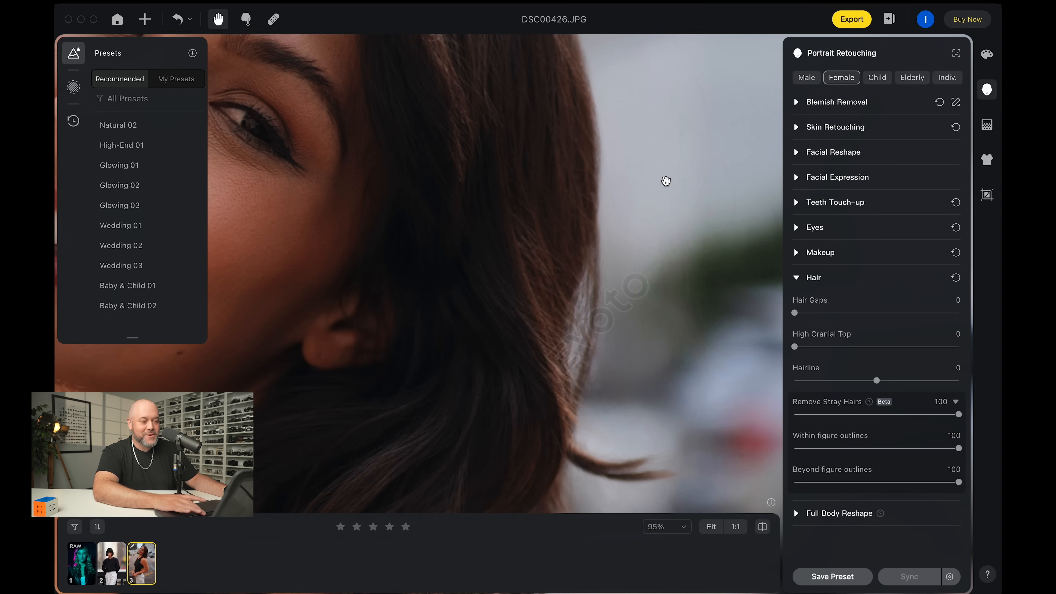
key("backslash")
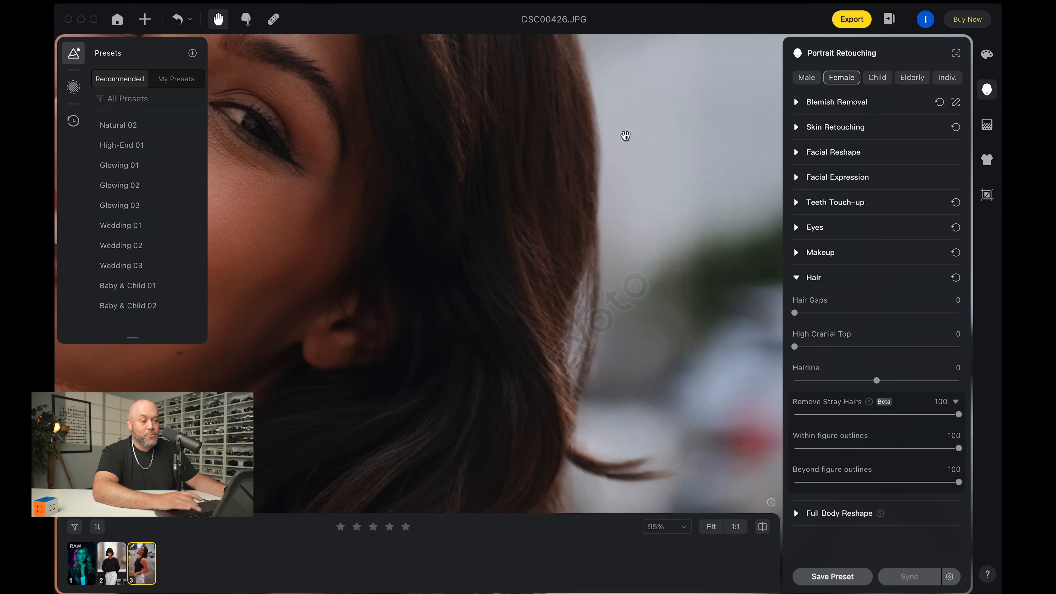
left_click_drag(627, 141, 670, 427)
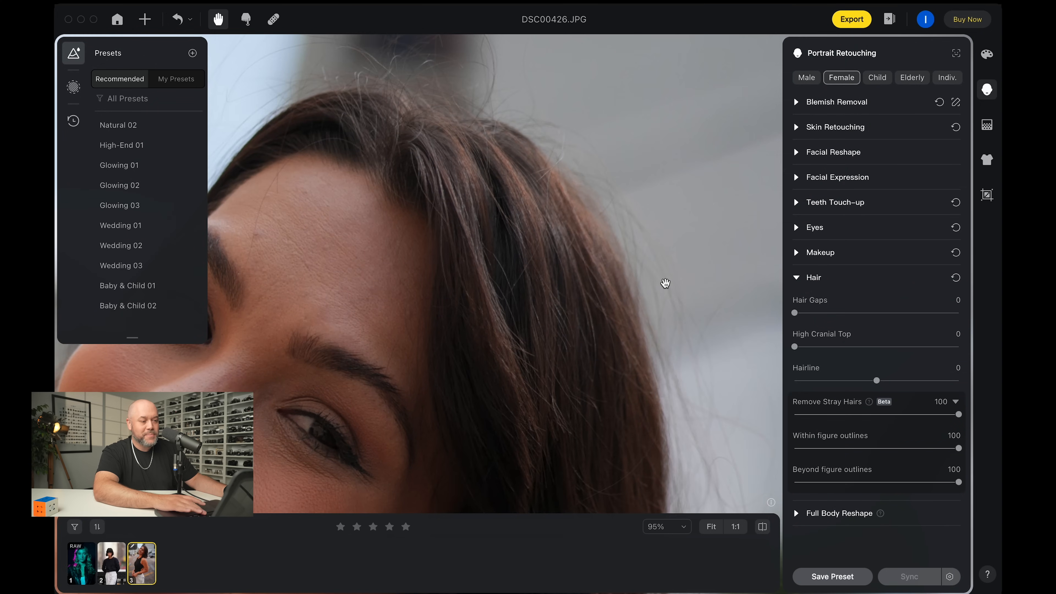
left_click_drag(630, 147, 687, 248)
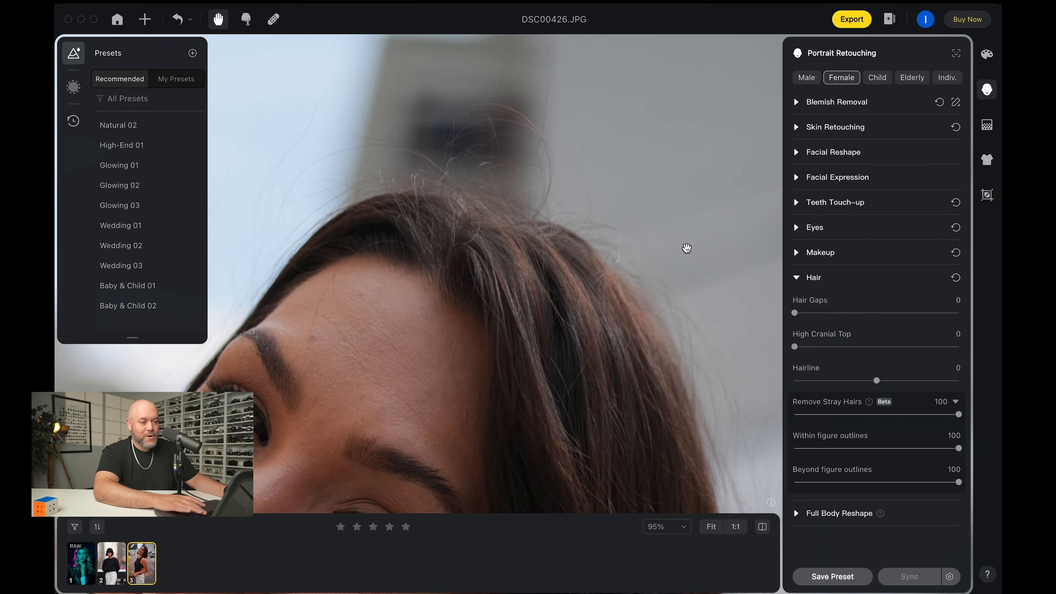
left_click_drag(479, 345, 716, 138)
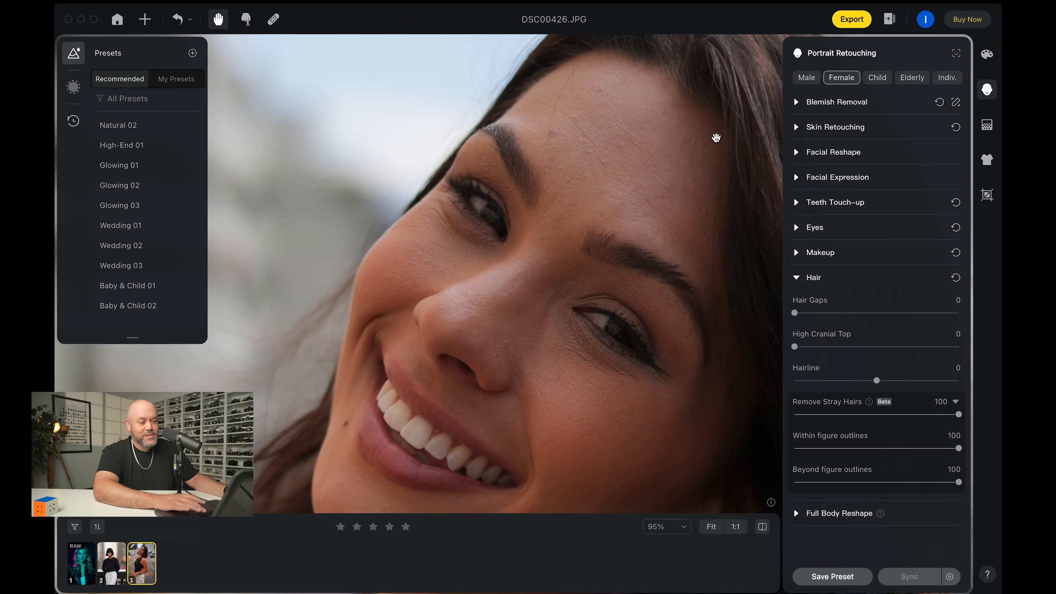
scroll(543, 304, "down", 5)
scroll(543, 303, "down", 5)
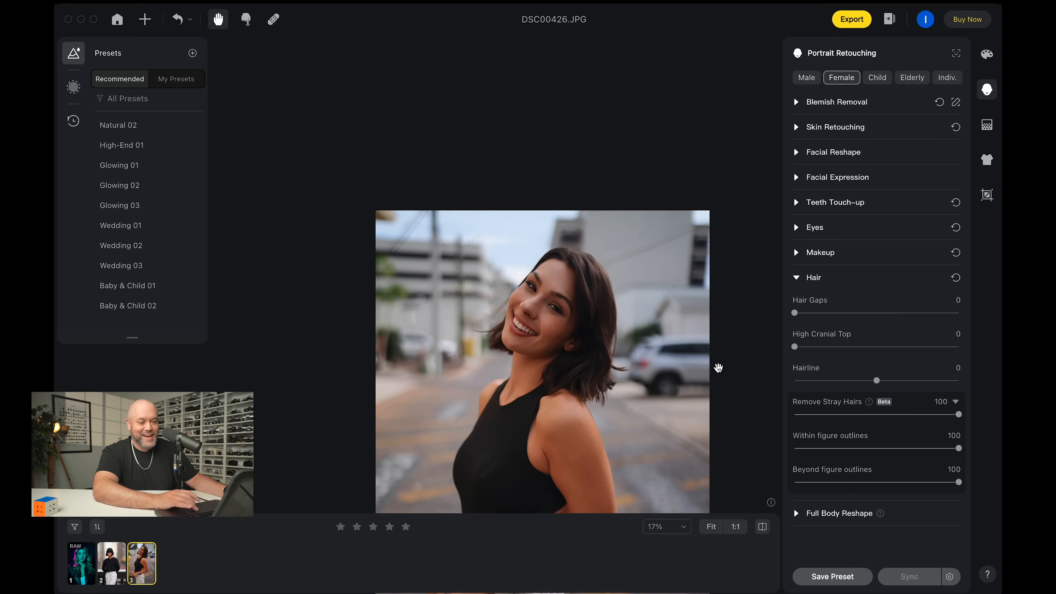
left_click_drag(654, 342, 589, 208)
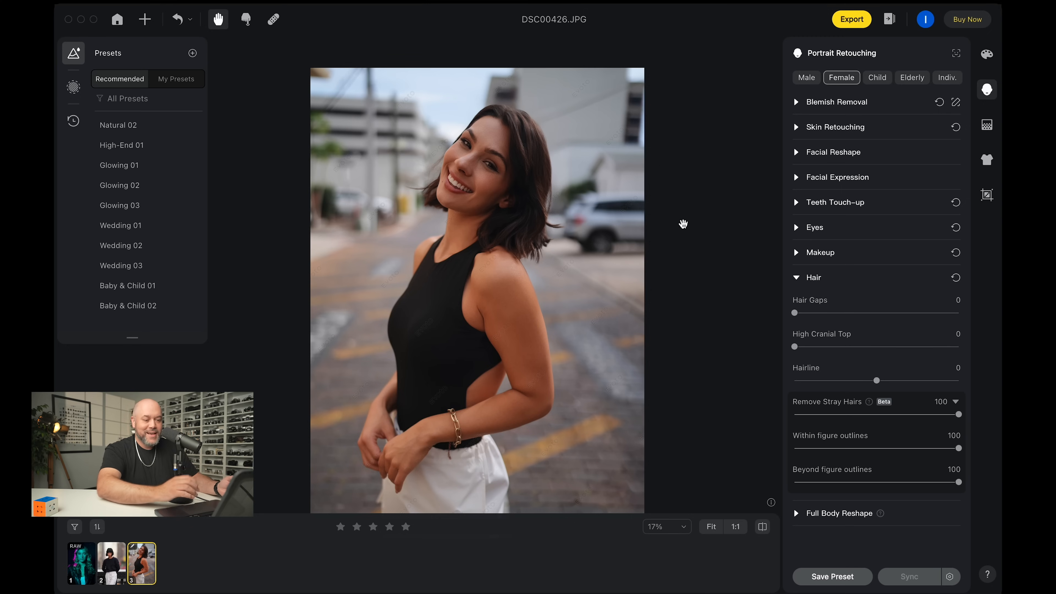
Step: Collapse the Hair settings and set Skin Radiance to 30 in the Skin Retouching settings
left_click(795, 283)
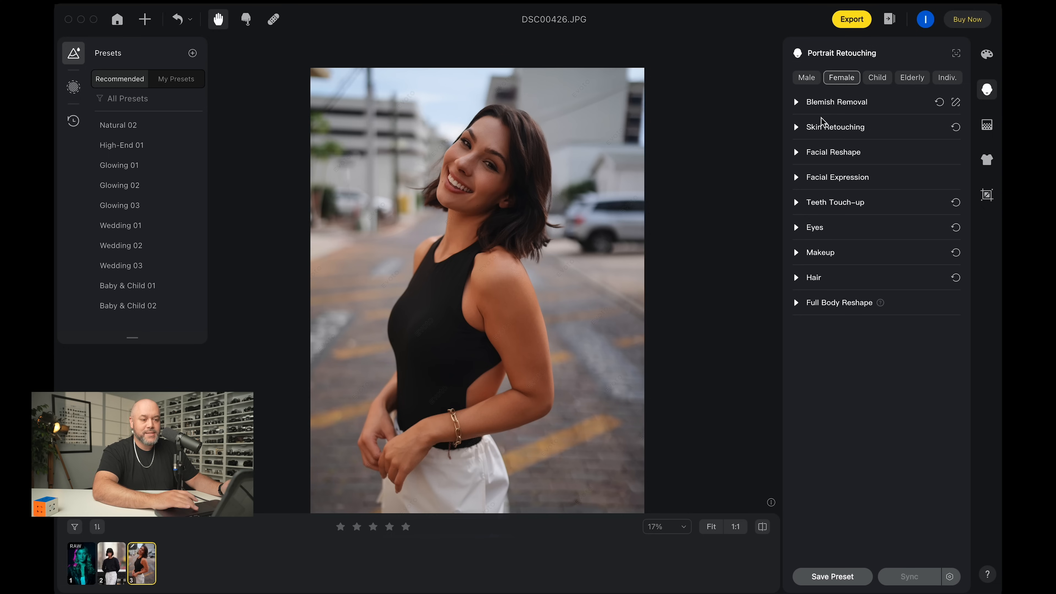
left_click(799, 127)
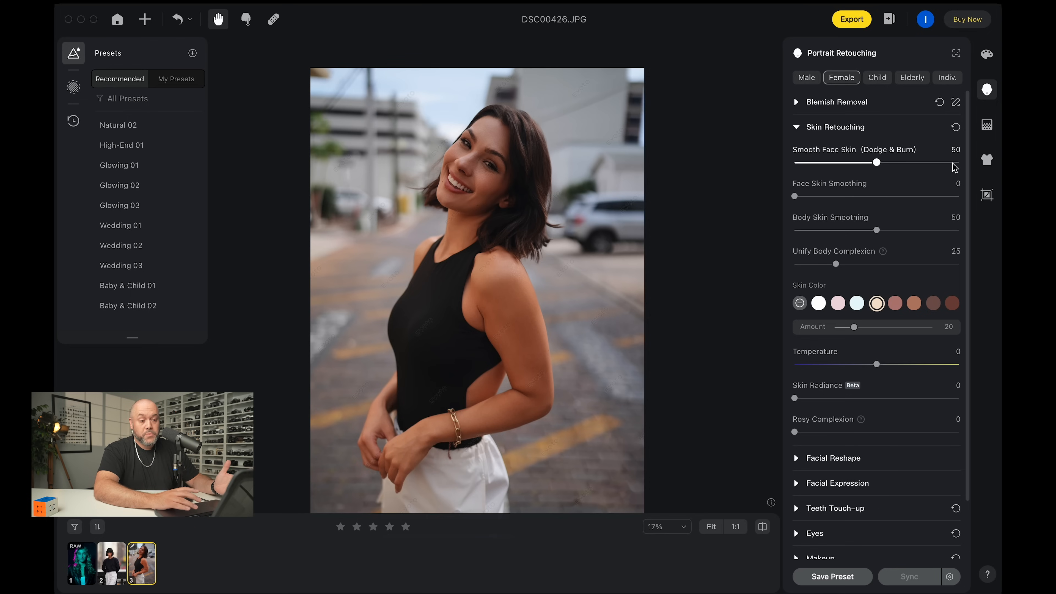
scroll(952, 228, "down", 3)
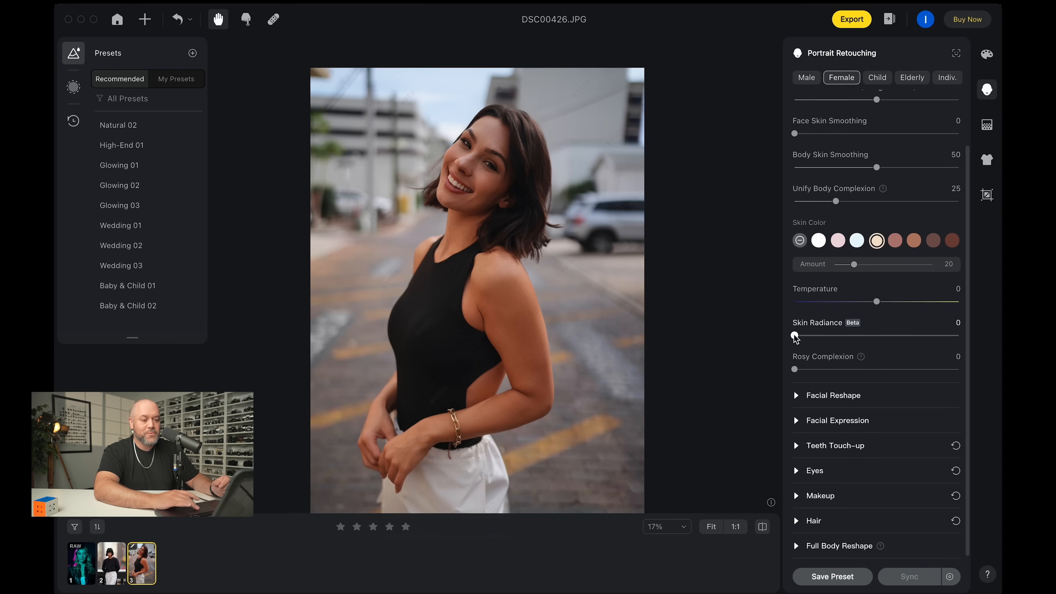
left_click_drag(795, 337, 845, 338)
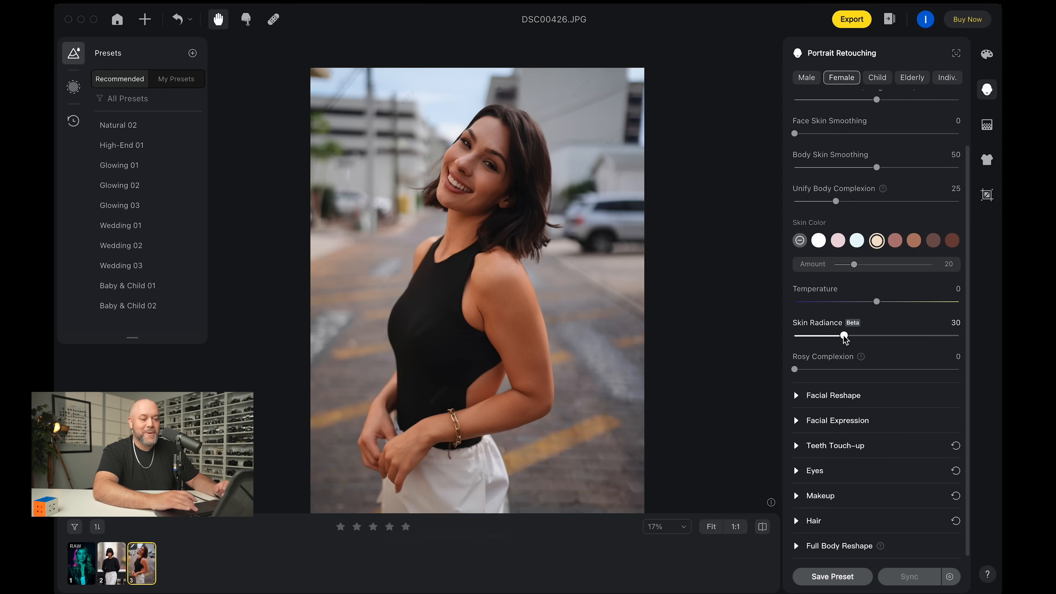
Step: Set Skin Radiance to 11 and Temperature to 4 in the Skin Retouching settings
mouse_move(844, 337)
left_mouse_down()
mouse_move(972, 340)
mouse_move(836, 340)
left_mouse_up()
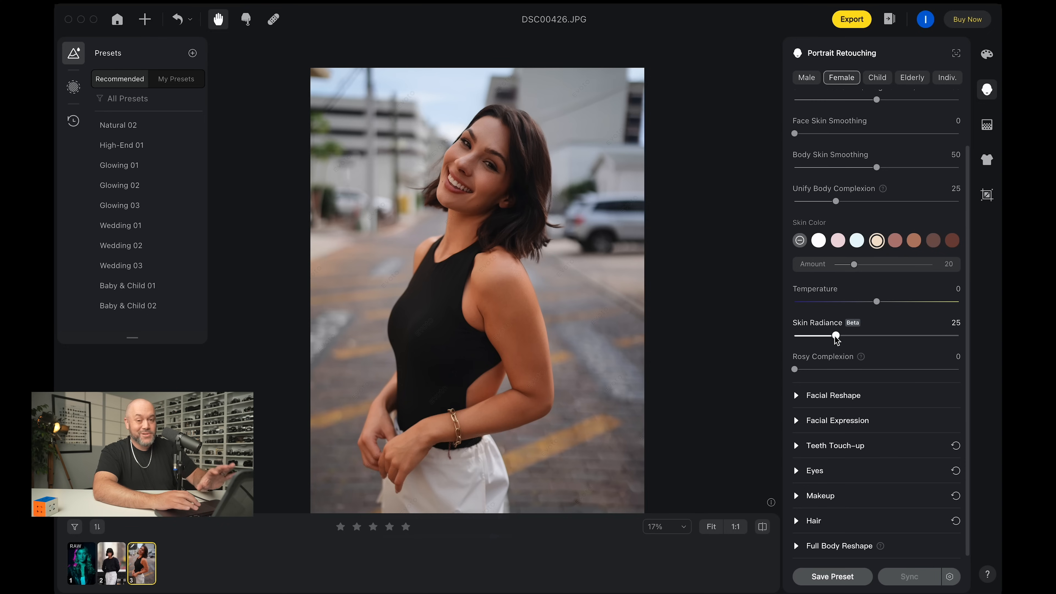
left_click_drag(836, 337, 813, 337)
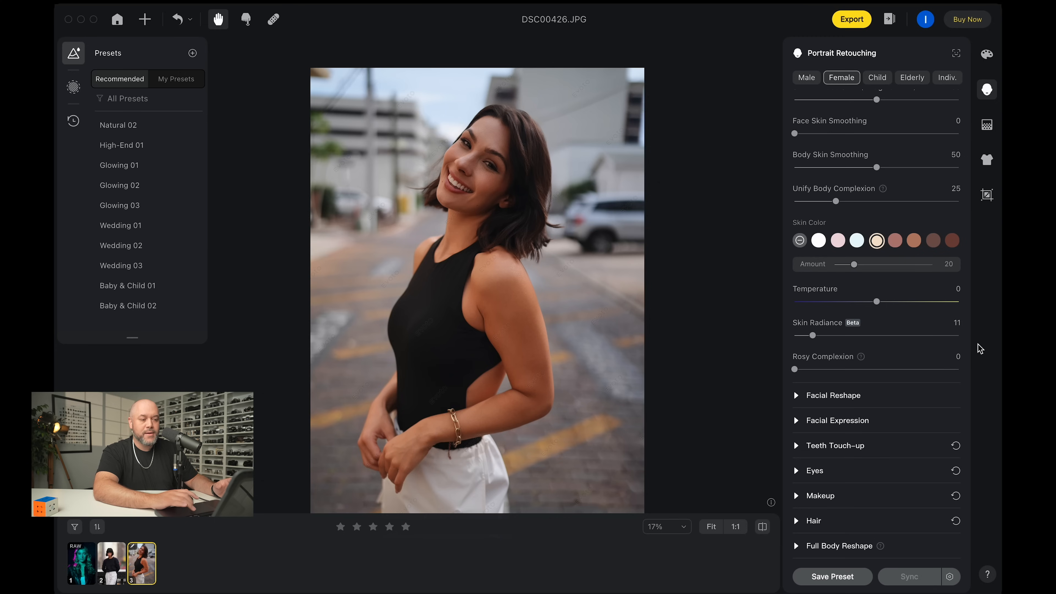
mouse_move(877, 301)
left_mouse_down()
mouse_move(917, 302)
mouse_move(721, 278)
mouse_move(998, 283)
mouse_move(873, 283)
mouse_move(898, 279)
mouse_move(880, 297)
mouse_move(893, 303)
left_mouse_up()
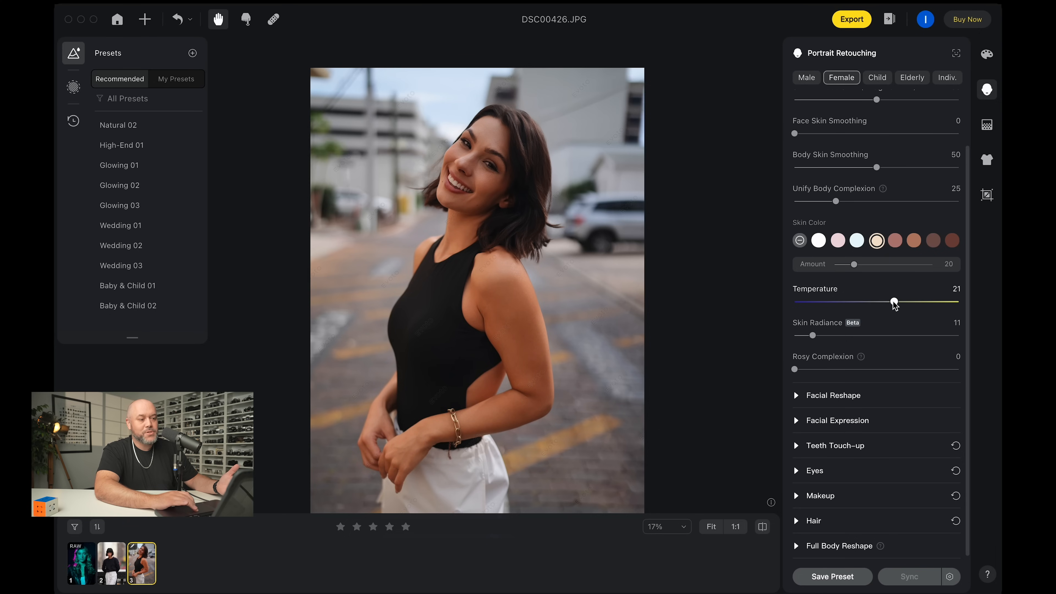
left_click_drag(894, 303, 982, 276)
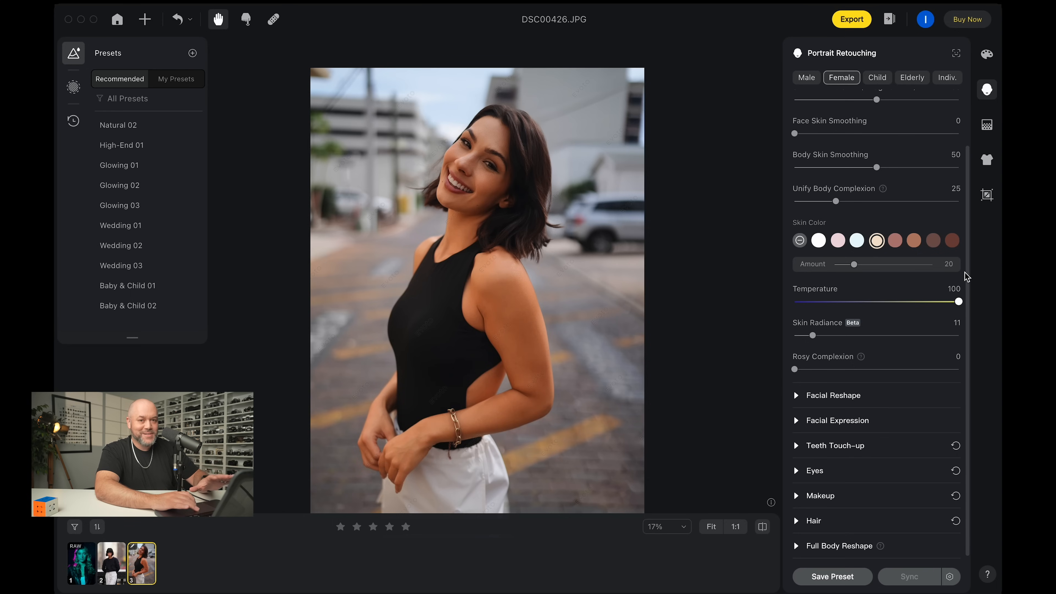
left_click_drag(959, 301, 877, 304)
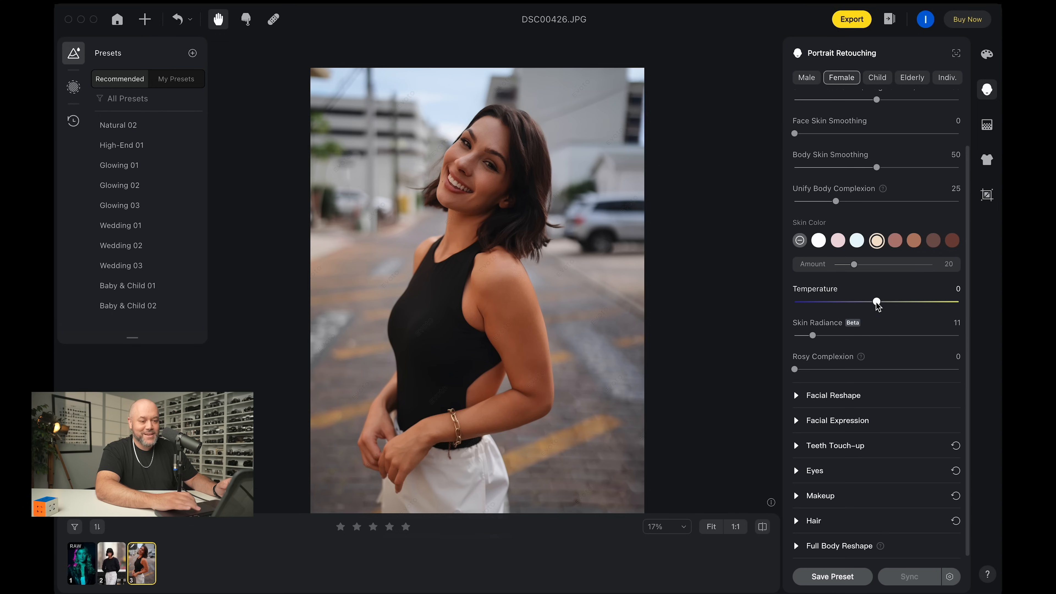
left_click_drag(880, 305, 881, 306)
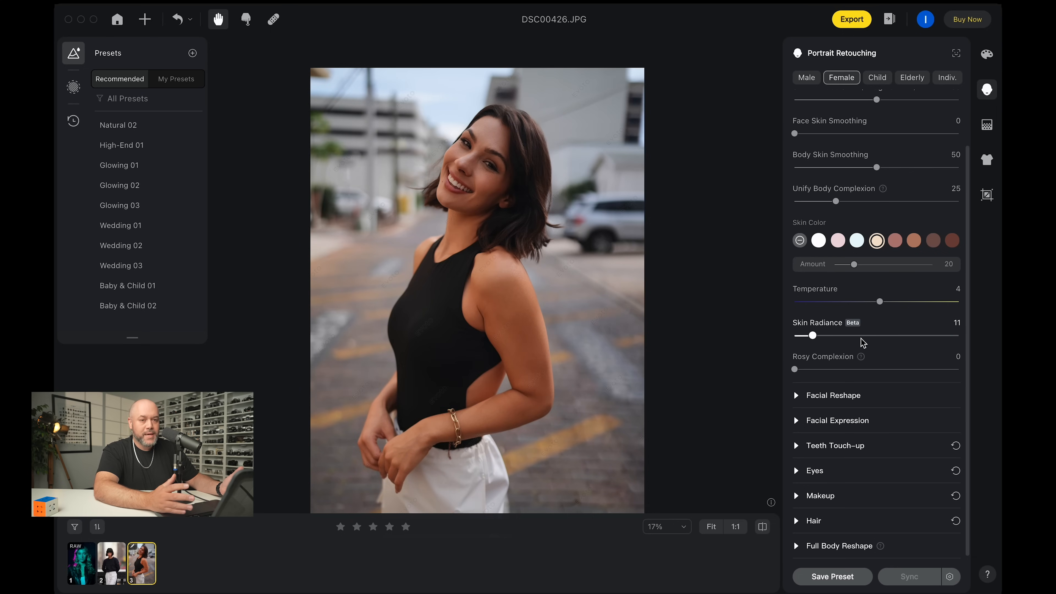
Step: Open the portrait DSC05129.JPG and apply the High-End 01 preset to it
scroll(651, 286, "down", 4)
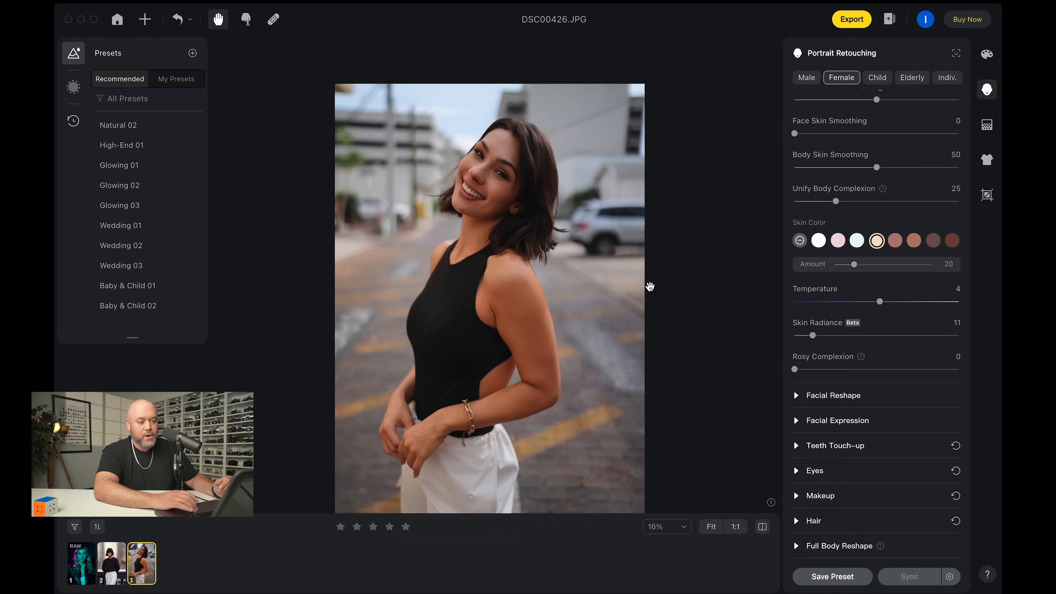
left_click_drag(626, 321, 580, 271)
scroll(581, 270, "up", 2)
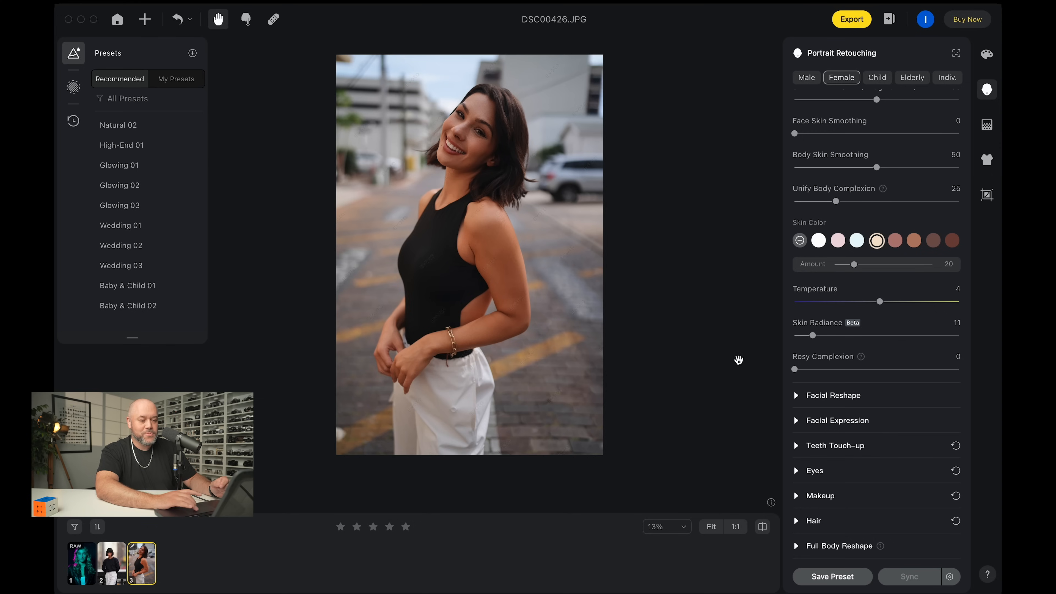
left_click(115, 566)
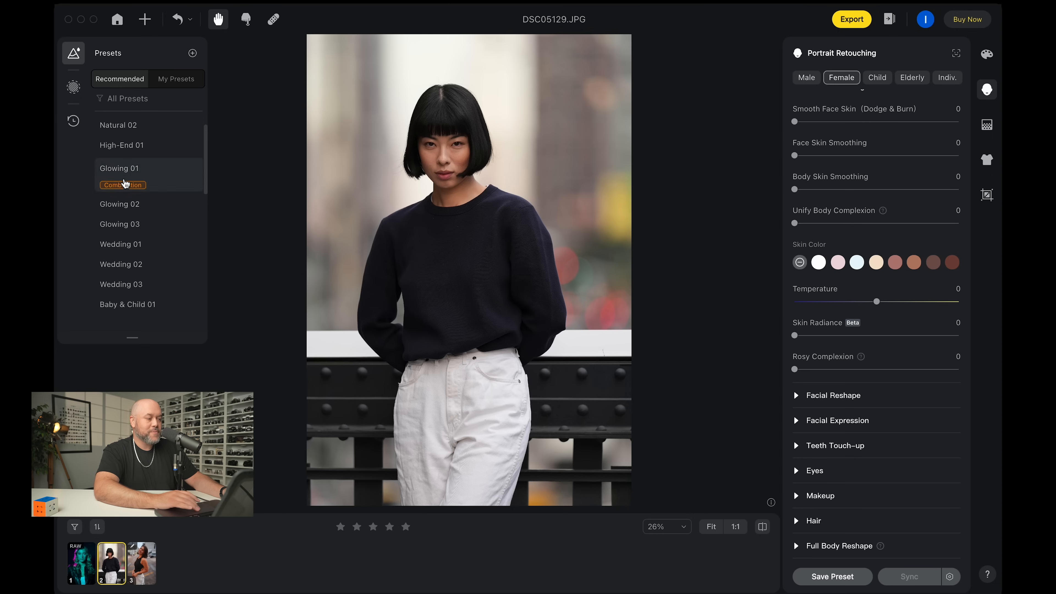
left_click(130, 162)
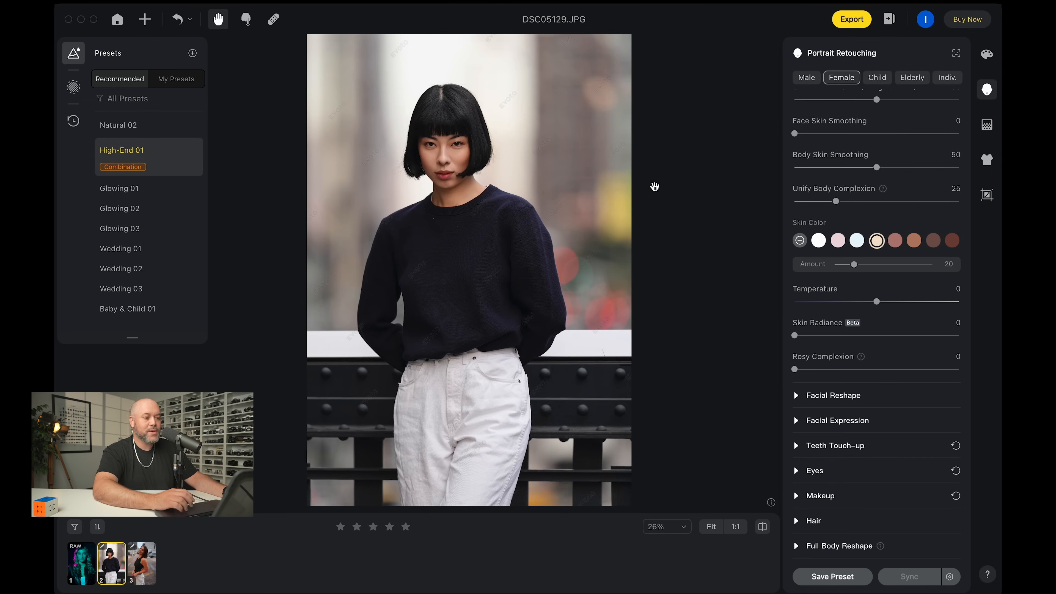
Step: Compare the woman's retouched face and skin texture up close with the original photo
left_click(470, 138)
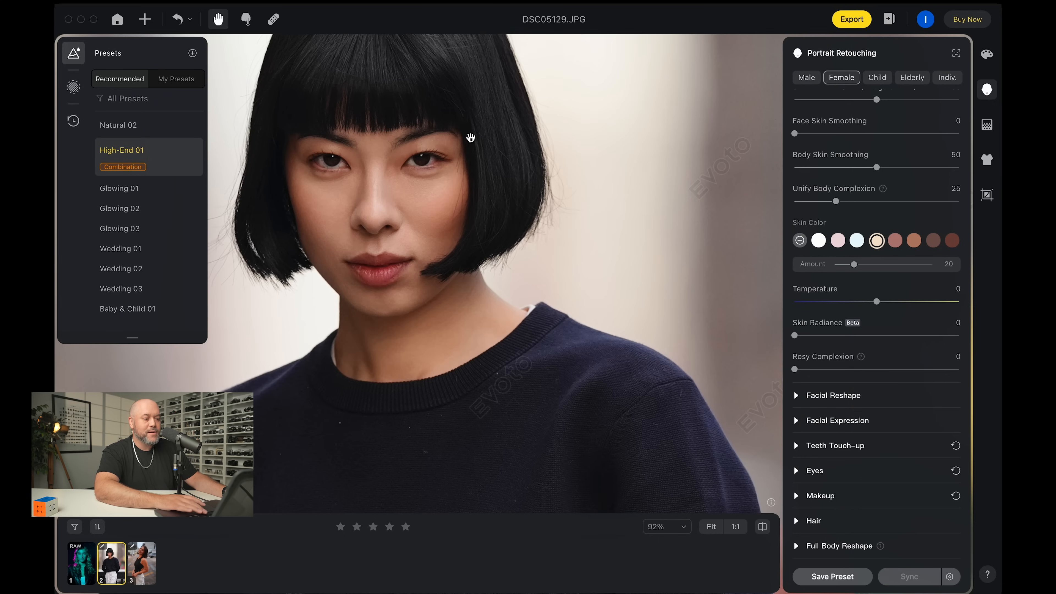
key("backslash")
key("backslash")
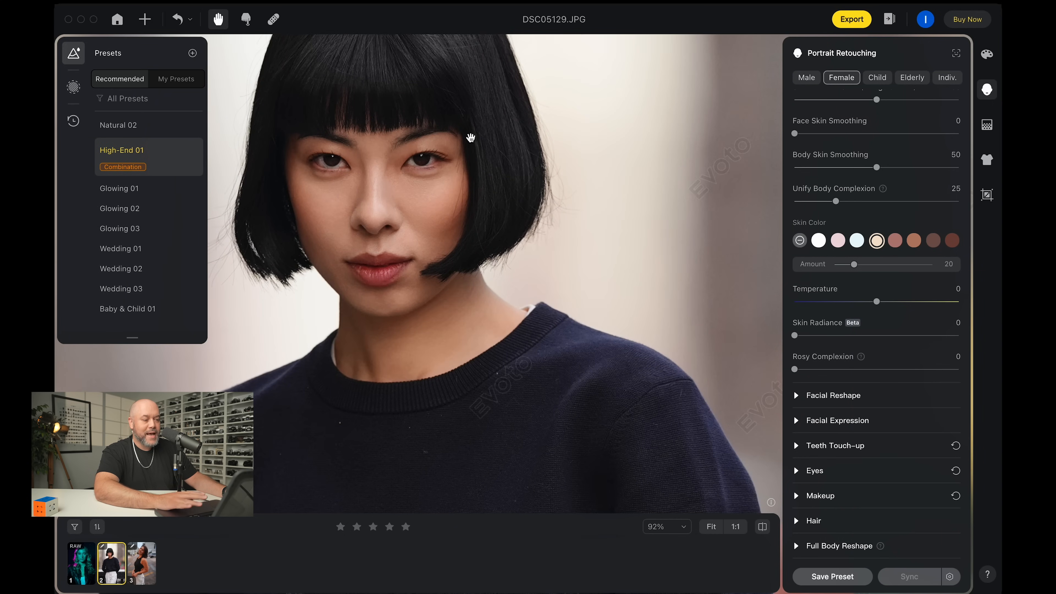
key("backslash")
key("backslash")
key("backslash")
key("backslash")
scroll(404, 189, "up", 5)
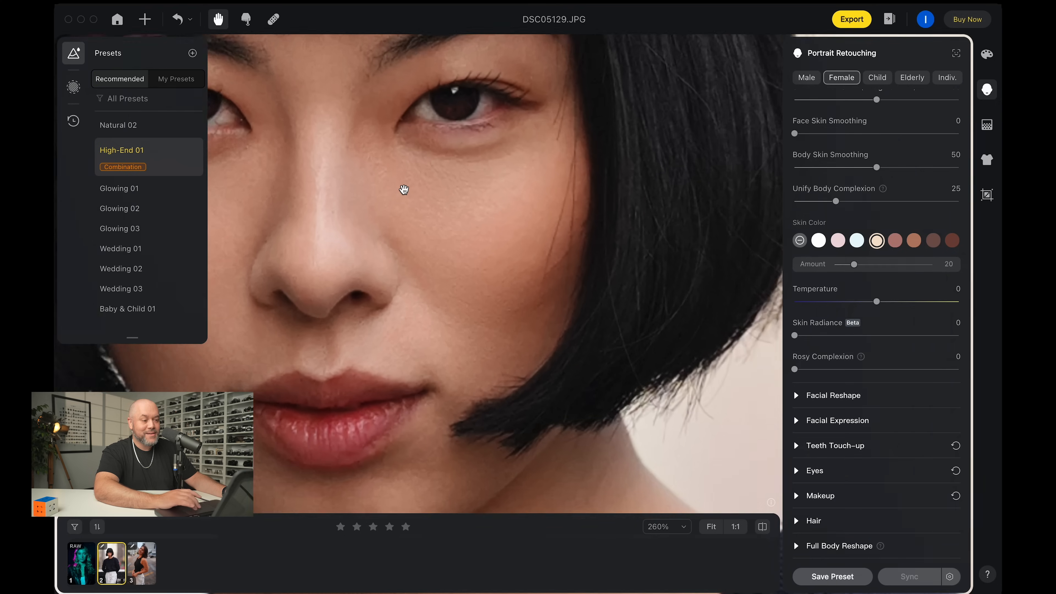
key("backslash")
key("backslash")
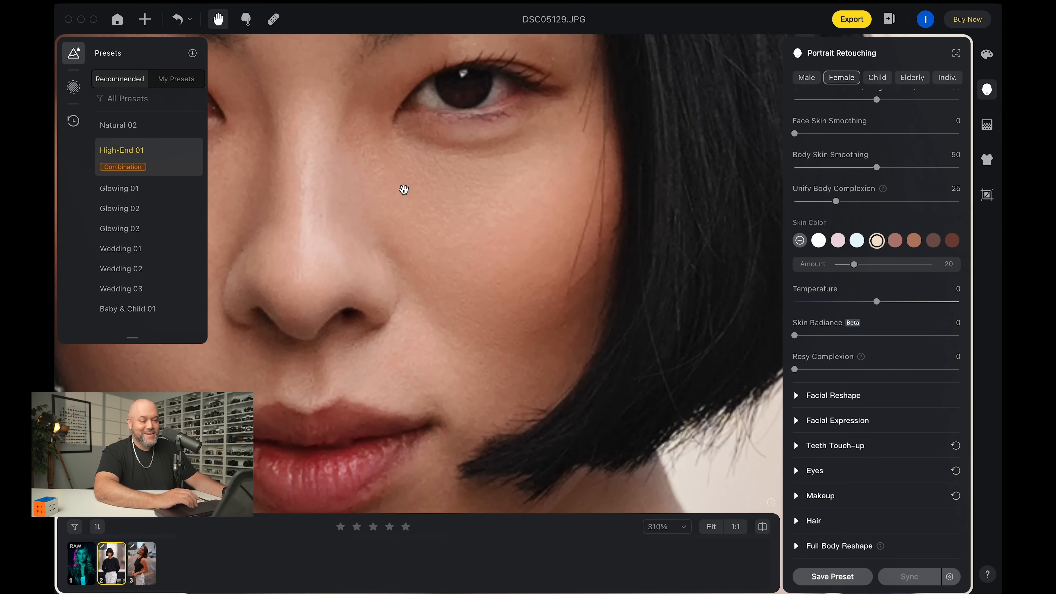
scroll(403, 189, "down", 3)
scroll(404, 189, "down", 5)
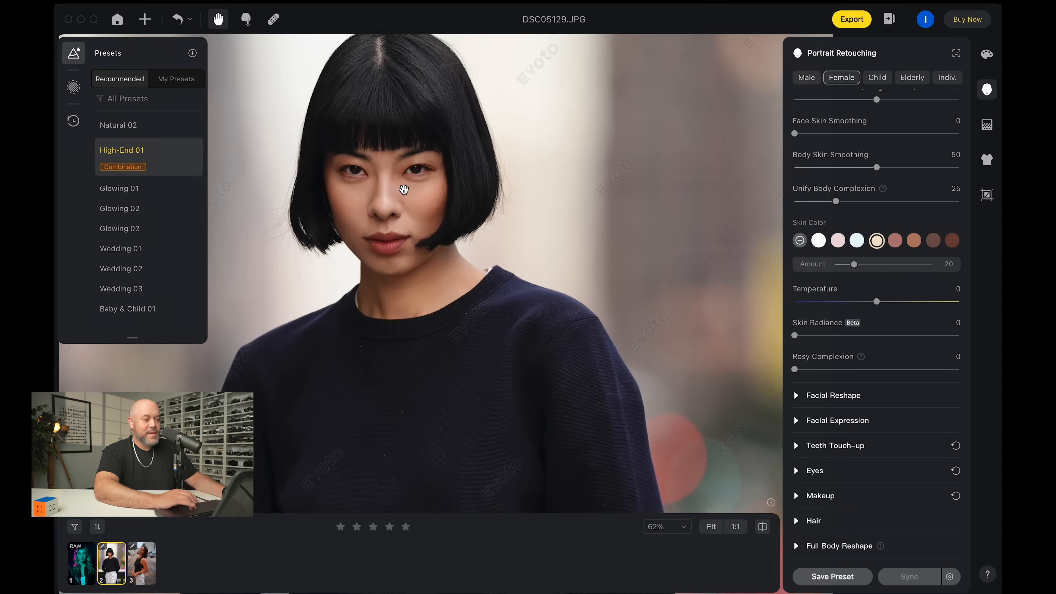
Step: Set Remove Stray Hairs to 100 in the Hair retouching settings for the woman's black bob
scroll(404, 190, "up", 1)
scroll(550, 126, "up", 5)
left_click_drag(439, 131, 684, 429)
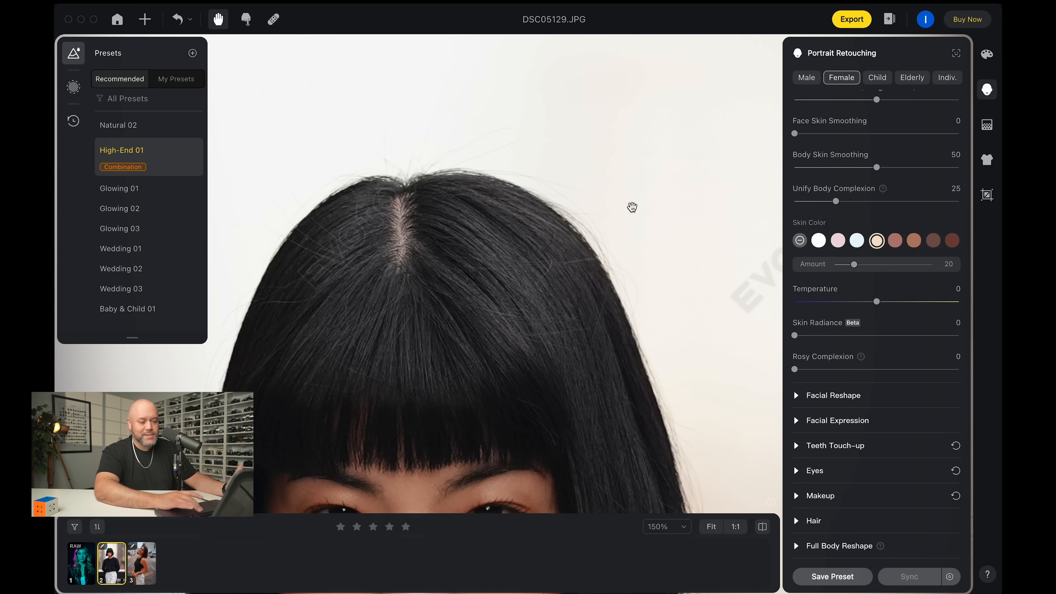
left_click(828, 530)
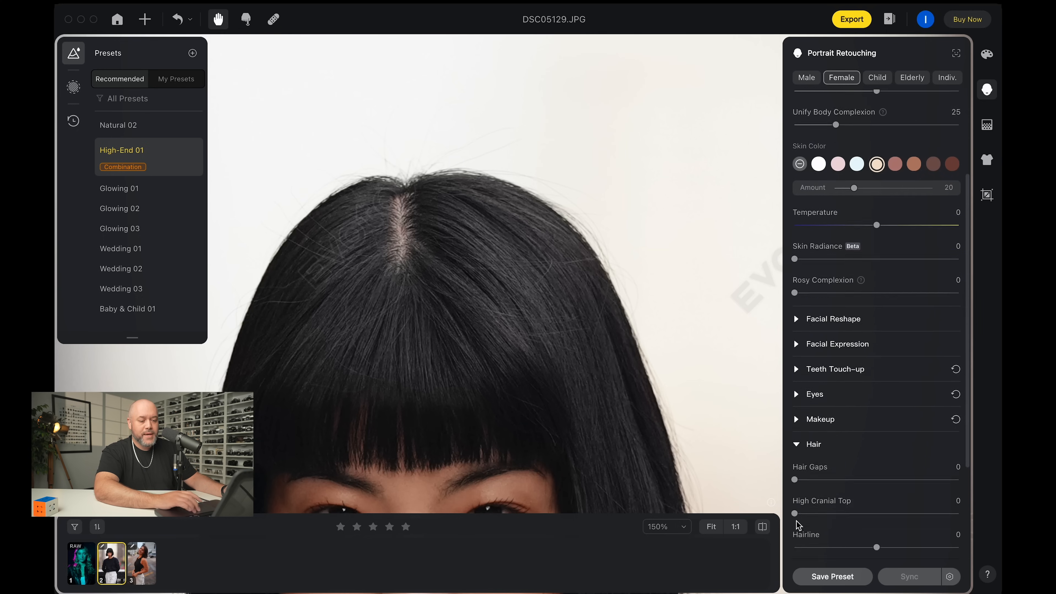
left_click_drag(795, 447, 959, 448)
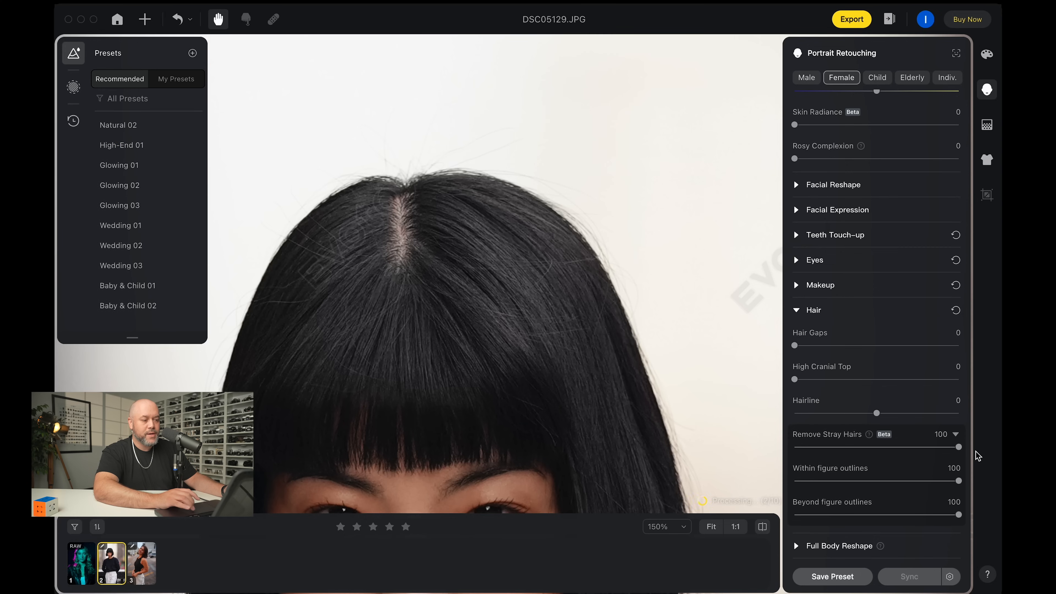
Step: Examine the cleaned-up hair outline and face up close, the sweater and white pants, and the full portrait
left_click_drag(719, 387, 662, 182)
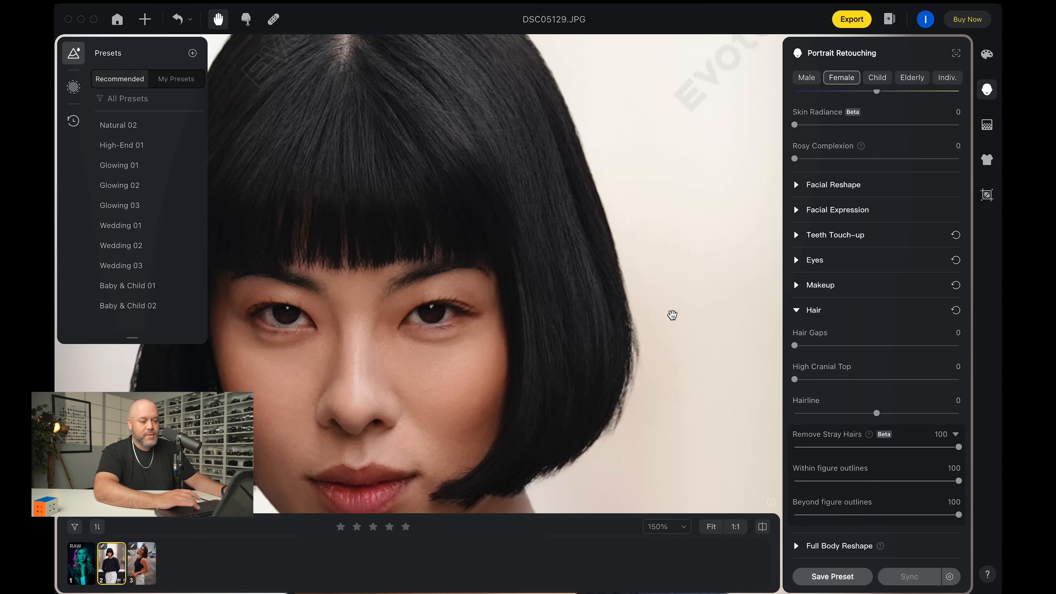
left_click_drag(653, 309, 743, 202)
left_click_drag(463, 276, 625, 276)
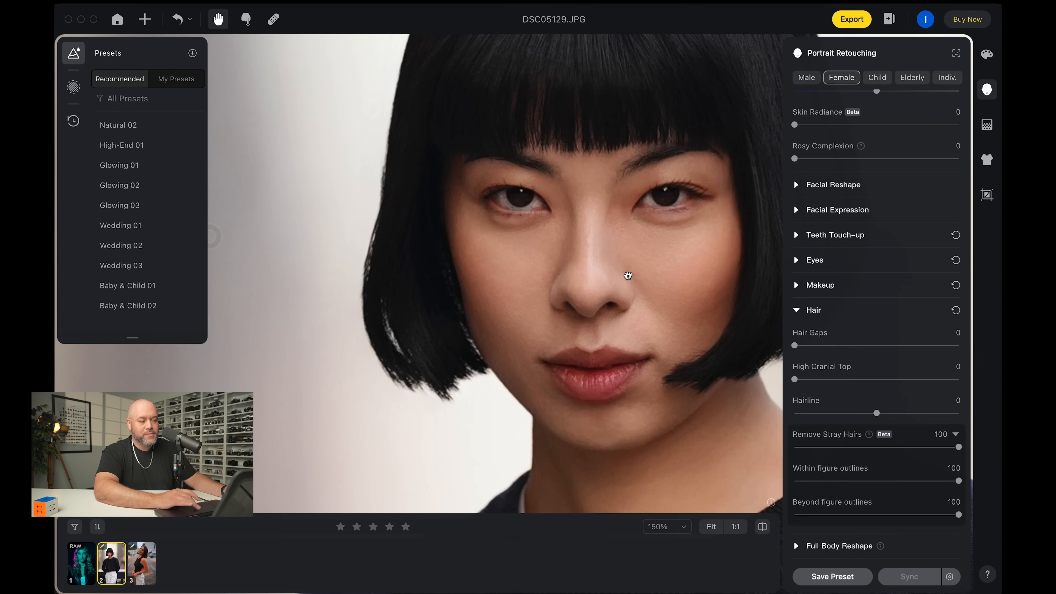
scroll(618, 274, "down", 2)
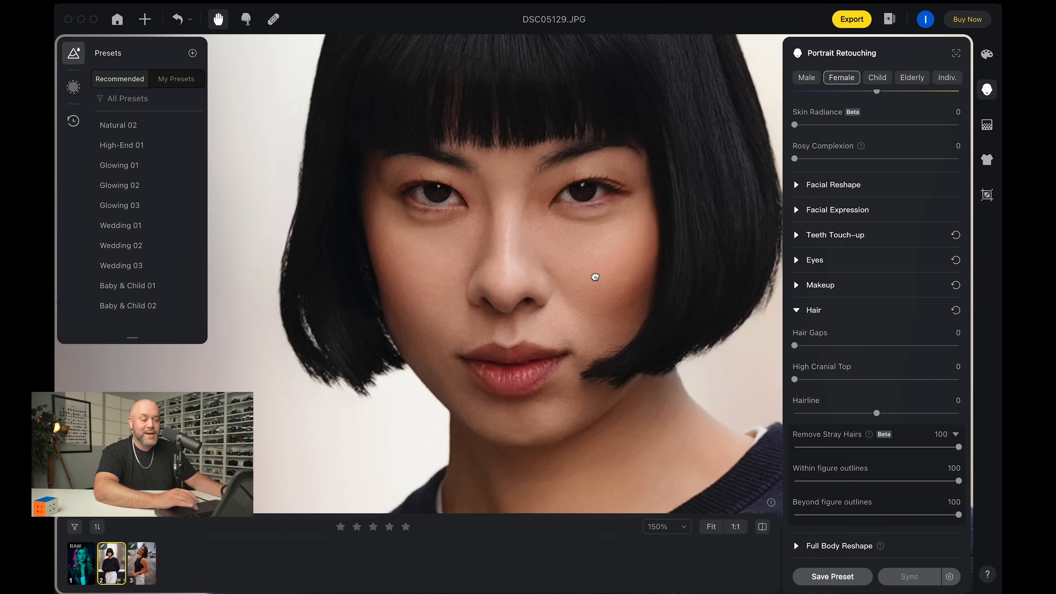
scroll(586, 269, "down", 6)
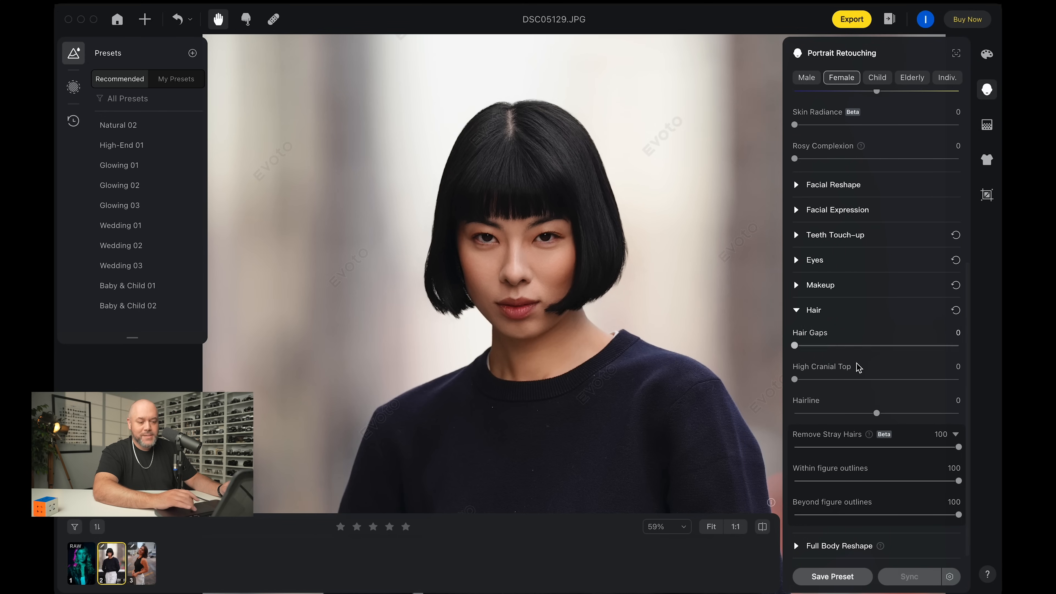
left_click_drag(678, 394, 655, 215)
left_click_drag(681, 357, 649, 161)
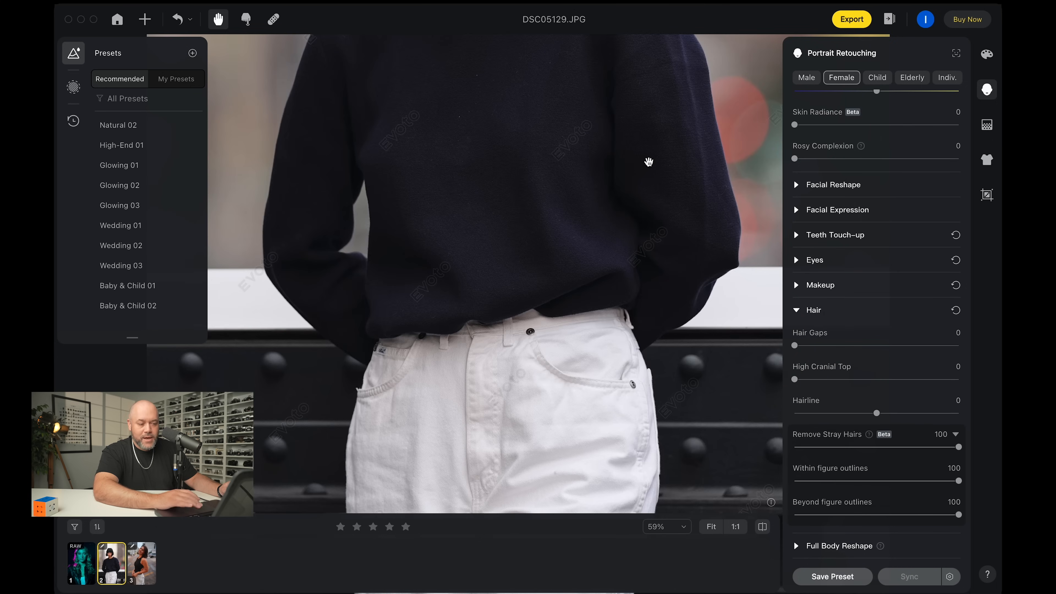
left_click_drag(647, 289, 634, 94)
scroll(670, 147, "down", 8)
left_click_drag(710, 127, 615, 74)
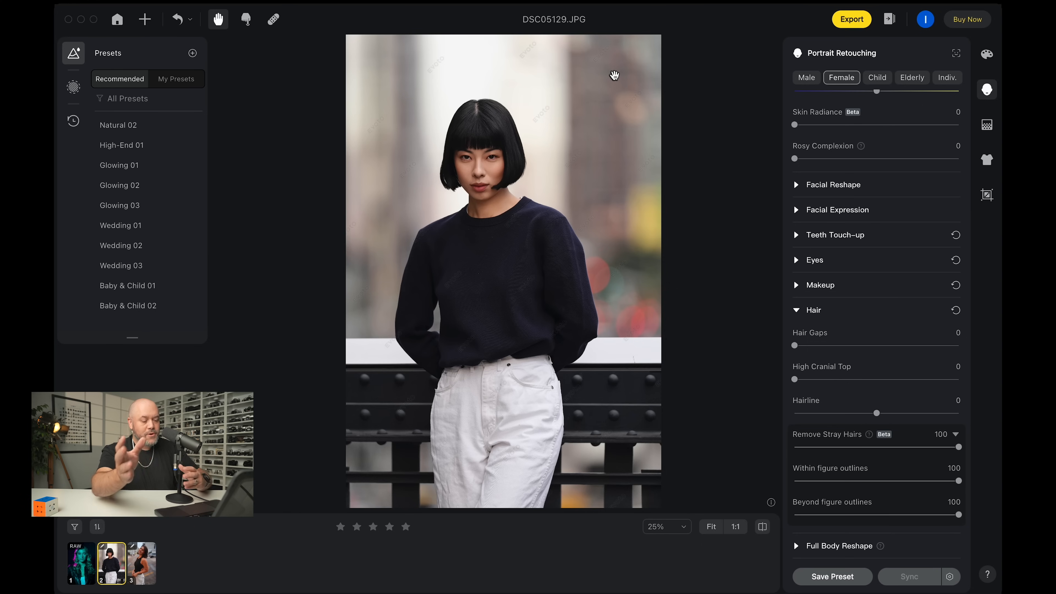
Step: Set De-wrinkle Clothing to 100 in the Clothing Adjustment settings
left_click(987, 124)
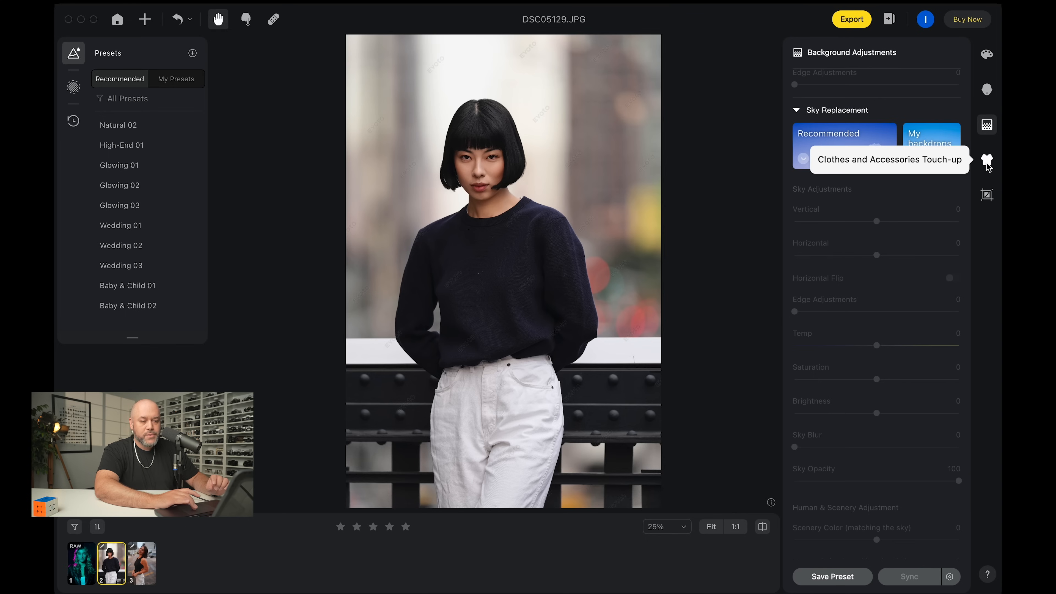
left_click(987, 161)
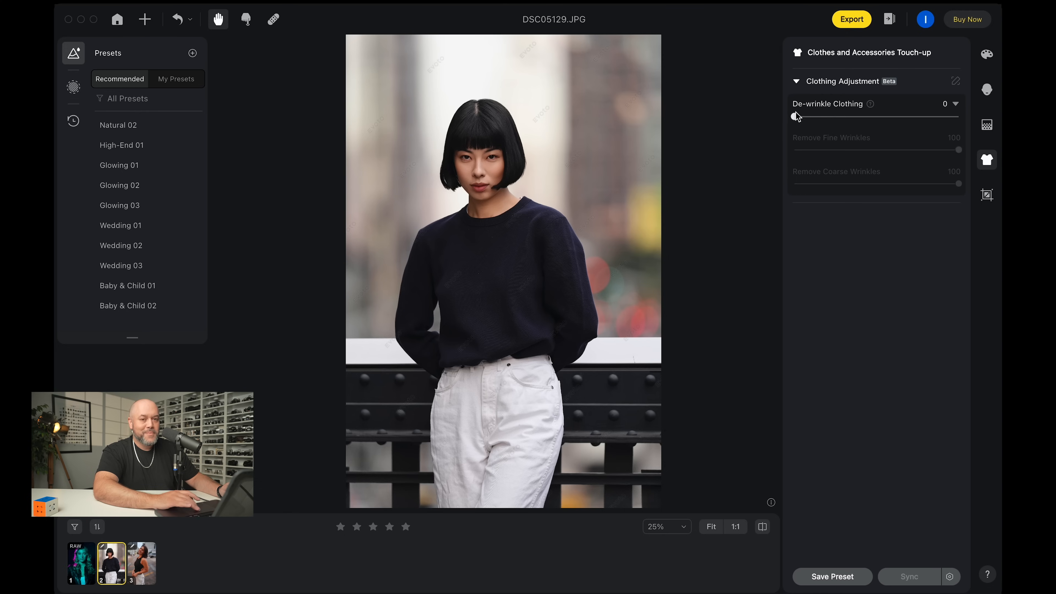
left_click_drag(795, 116, 967, 129)
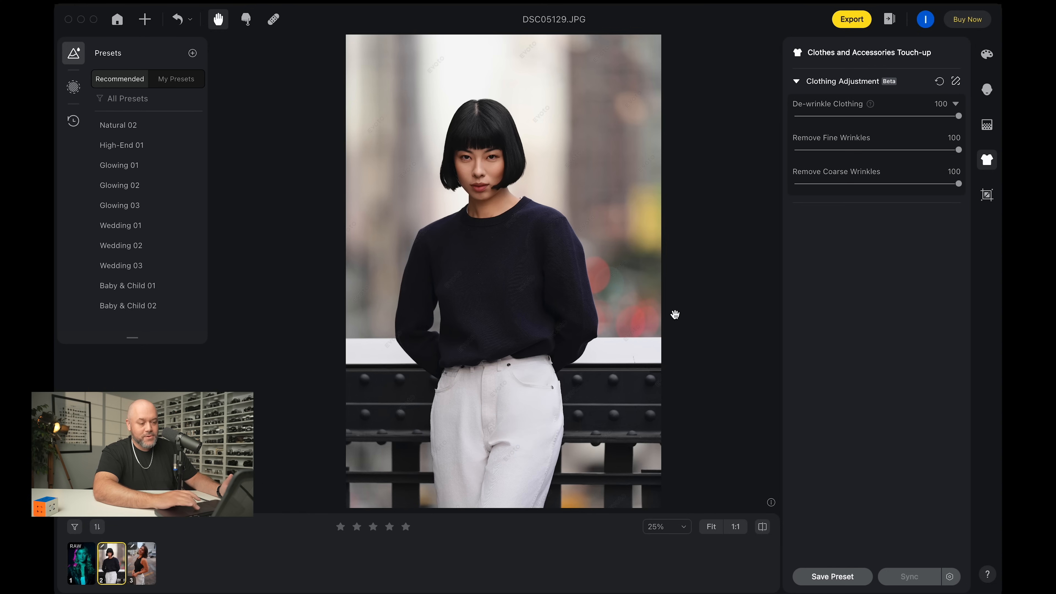
Step: Compare the de-wrinkled white pants with the original photo and check the full portrait
scroll(666, 319, "down", 3)
scroll(666, 319, "up", 6)
left_click_drag(528, 381, 654, 138)
key("backslash")
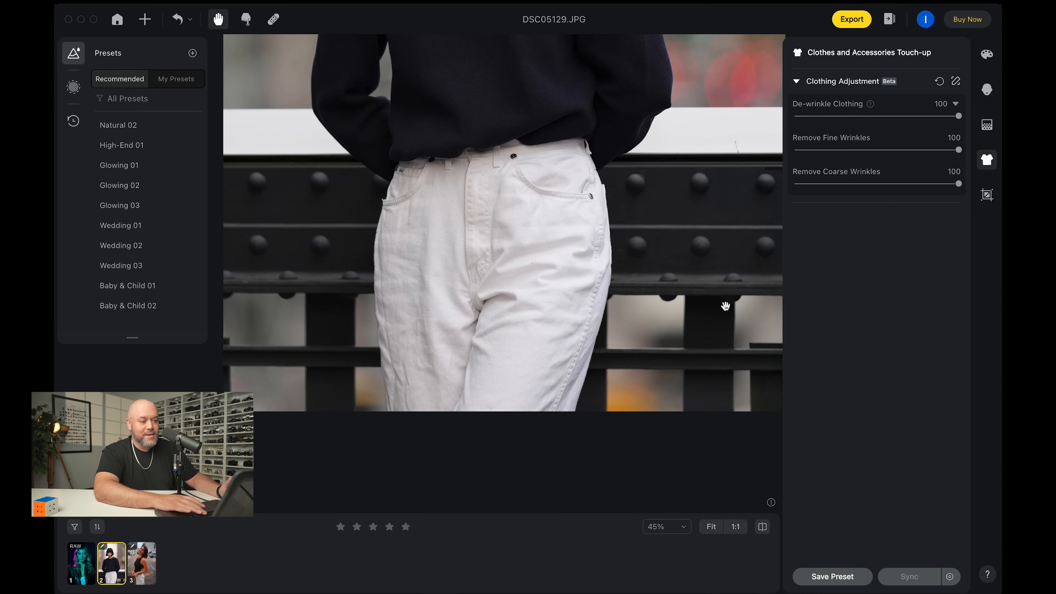
key("backslash")
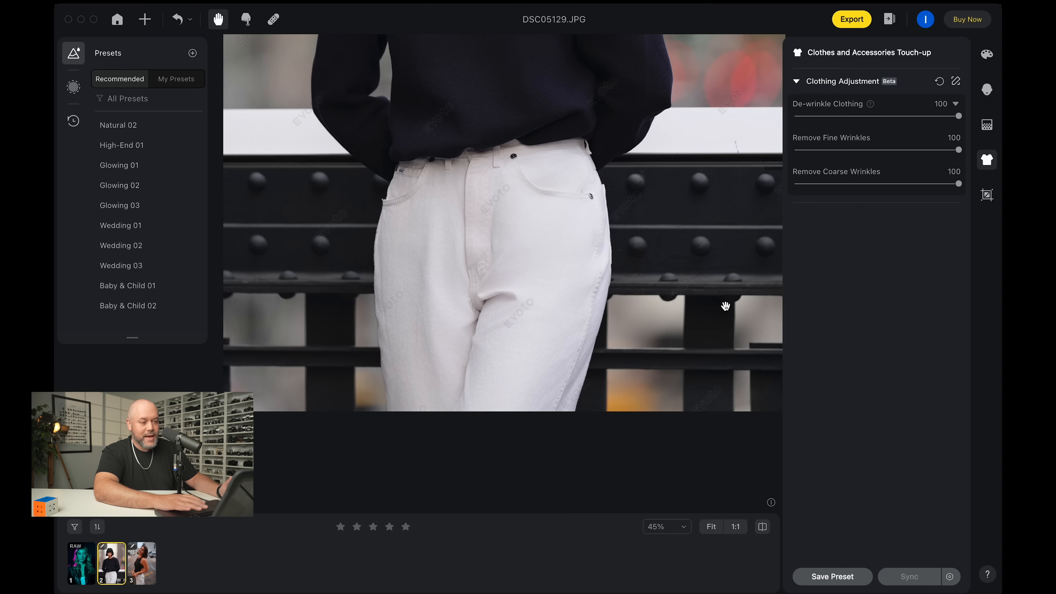
key("backslash")
key("backslash")
key("backslash")
key("backslash")
key("backslash")
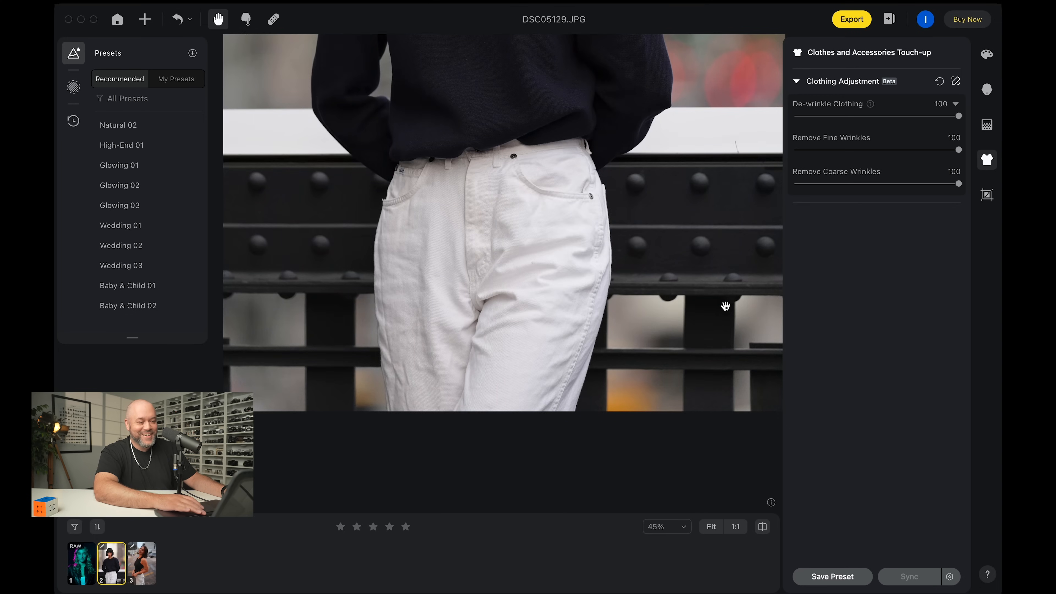
key("backslash")
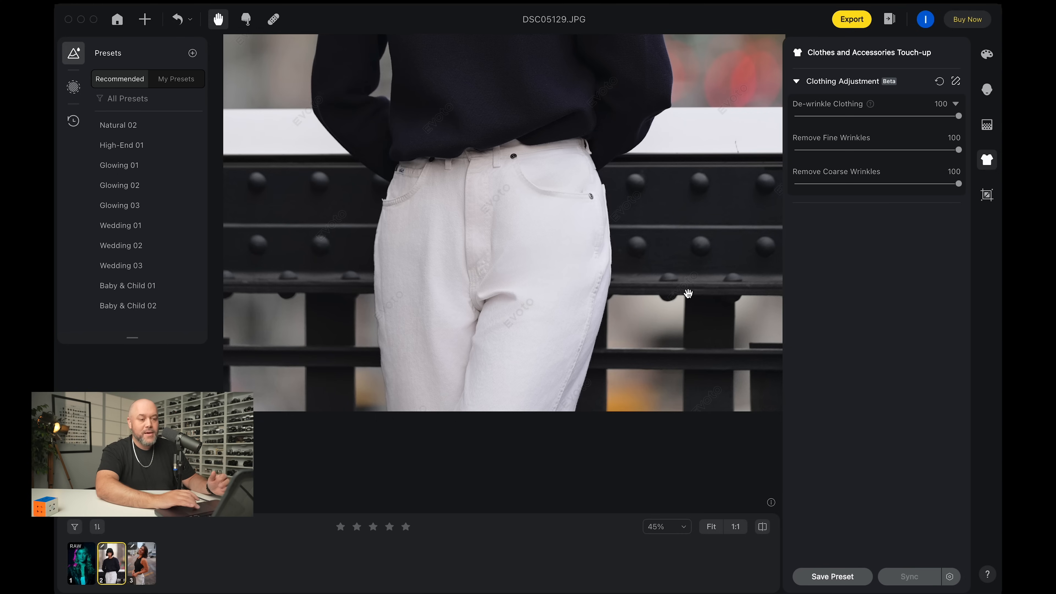
scroll(620, 330, "down", 5)
scroll(642, 216, "up", 3)
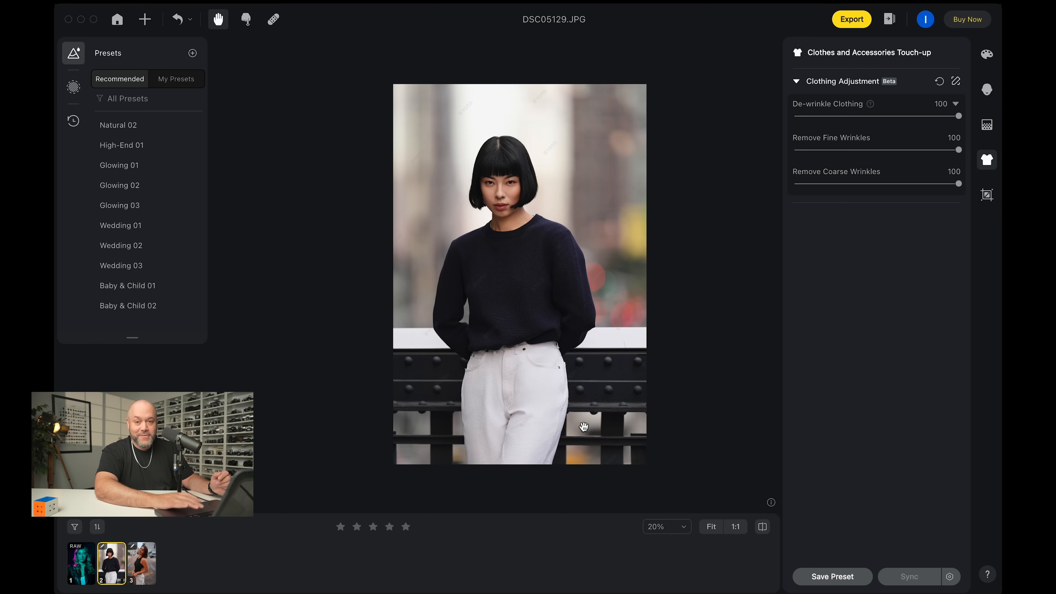
Step: Inspect the pants' fabric, seams and folds at closer range before and after wrinkle removal, and view the whole portrait
scroll(479, 374, "down", 3)
scroll(478, 373, "up", 10)
left_click_drag(671, 374, 524, 121)
key("backslash")
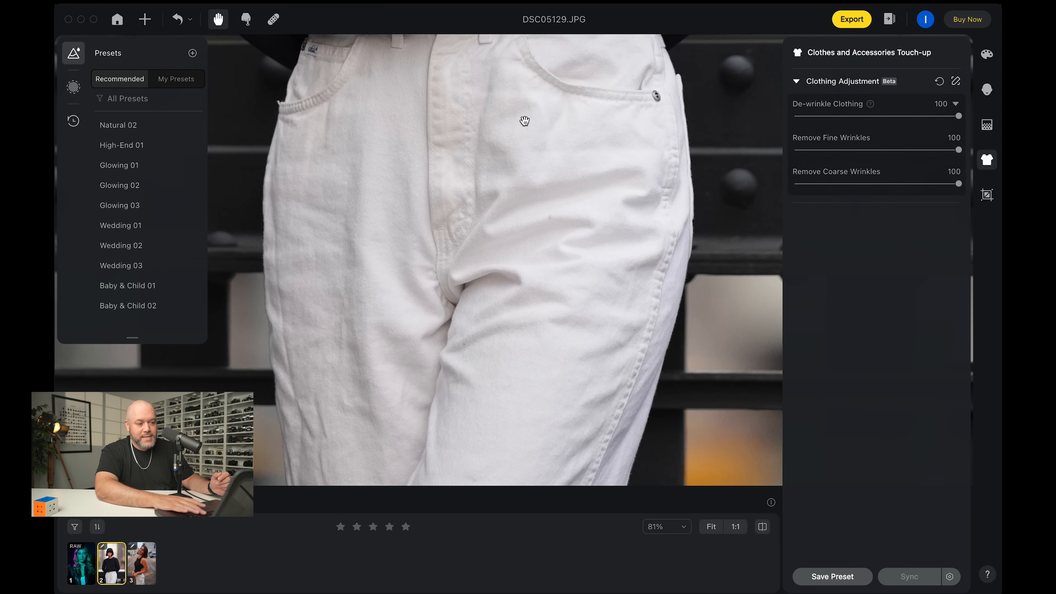
key("backslash")
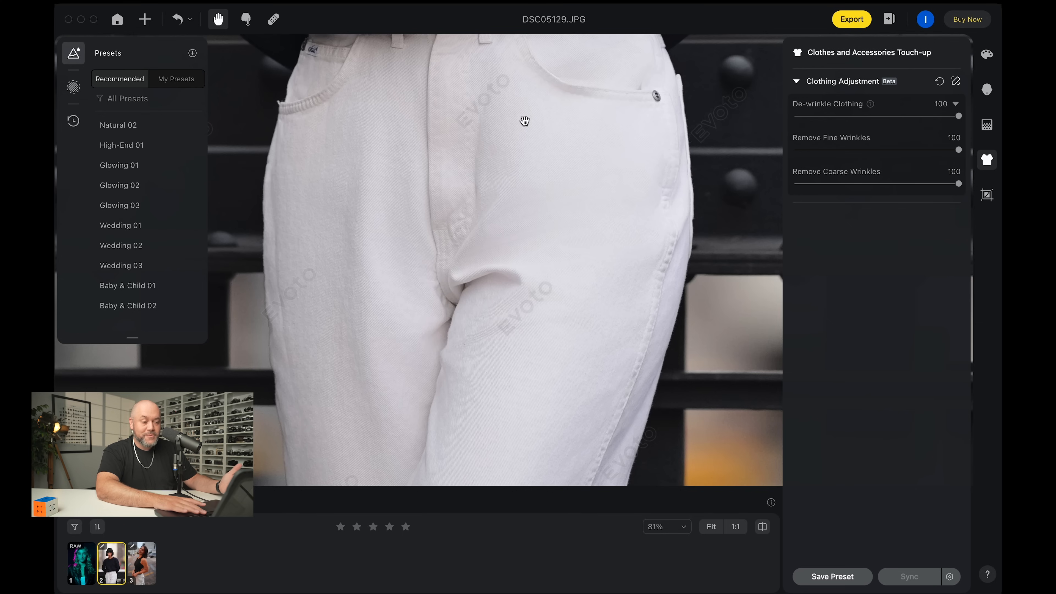
key("backslash")
key("backslash")
scroll(573, 194, "down", 5)
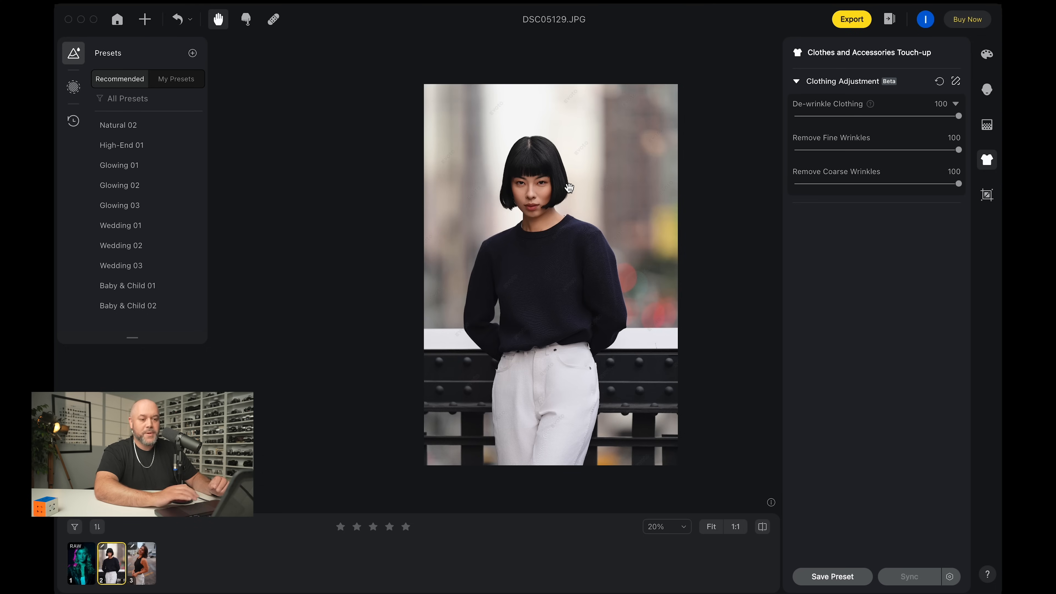
Step: Apply the High-End 01 preset to the teal-lit portrait Hunts Day 19632.ARW and check the face up close
left_click(81, 565)
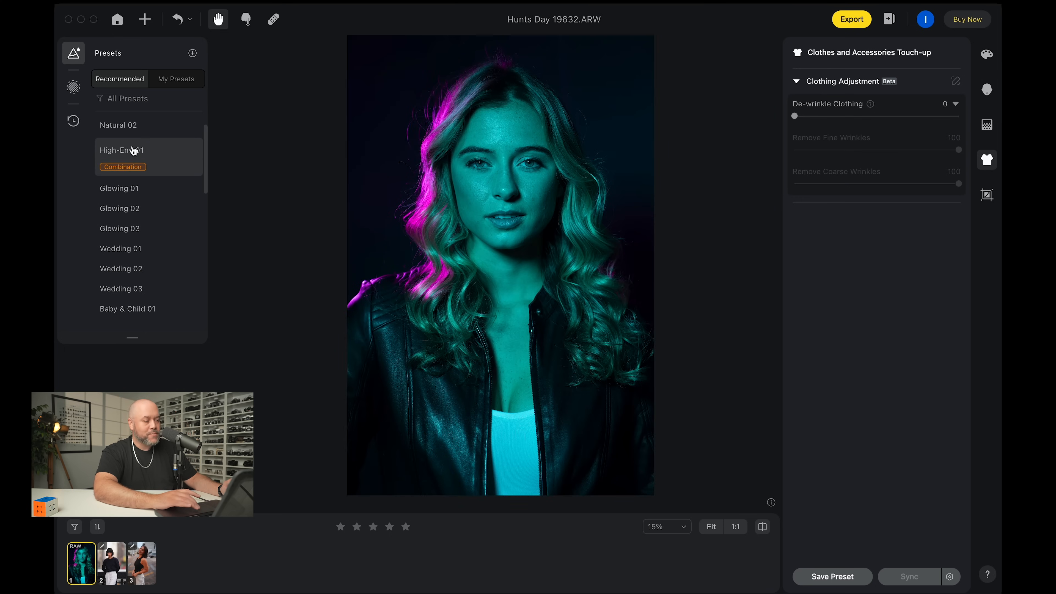
left_click(123, 155)
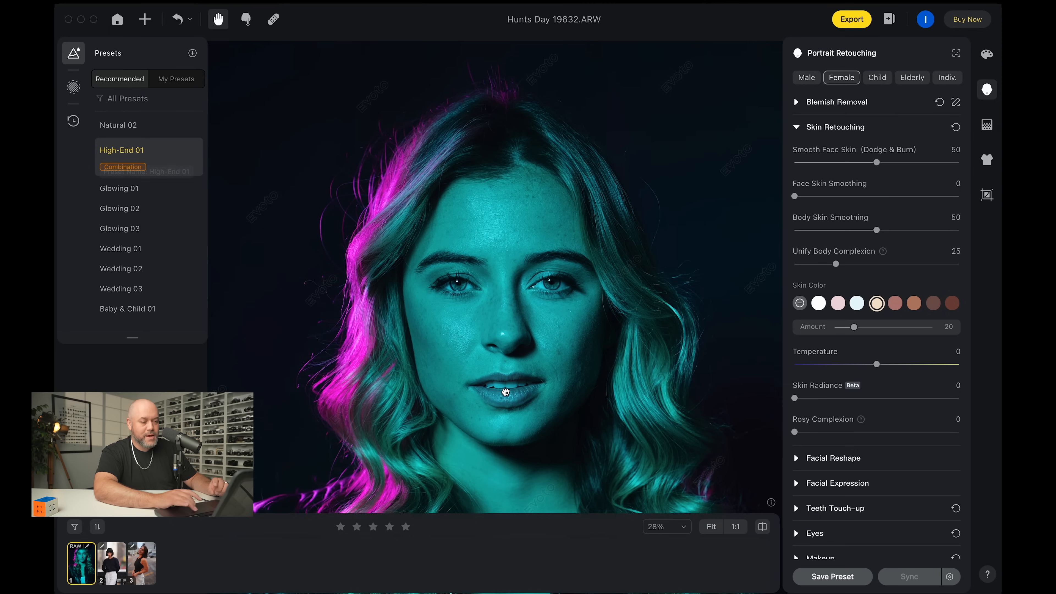
left_click_drag(505, 392, 506, 305)
scroll(506, 305, "up", 5)
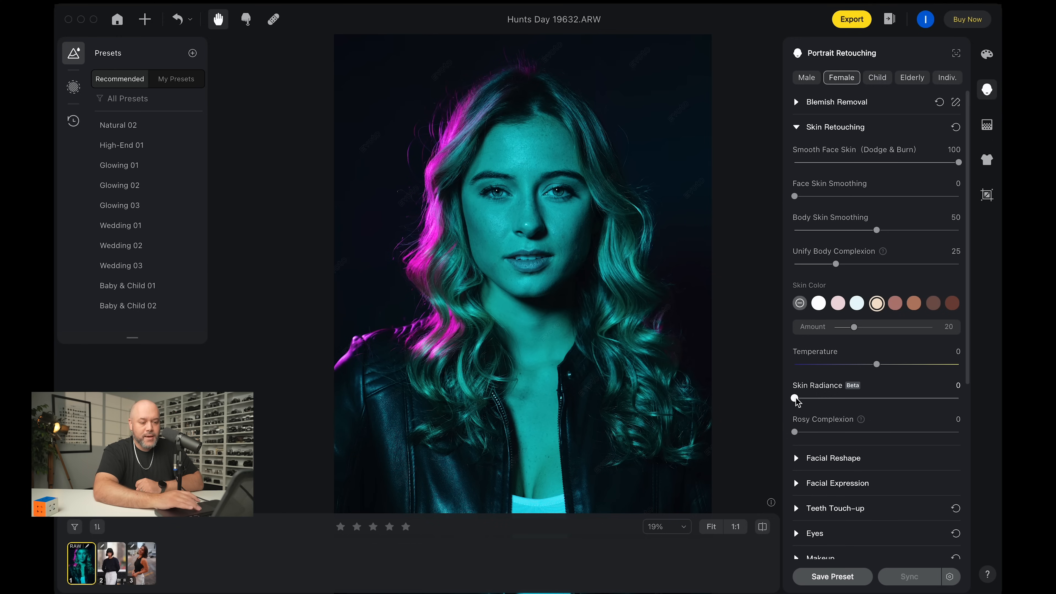
Step: Try stronger and weaker skin adjustments, settling on Skin Radiance 20 and skin Temperature -9
left_click_drag(804, 402, 957, 396)
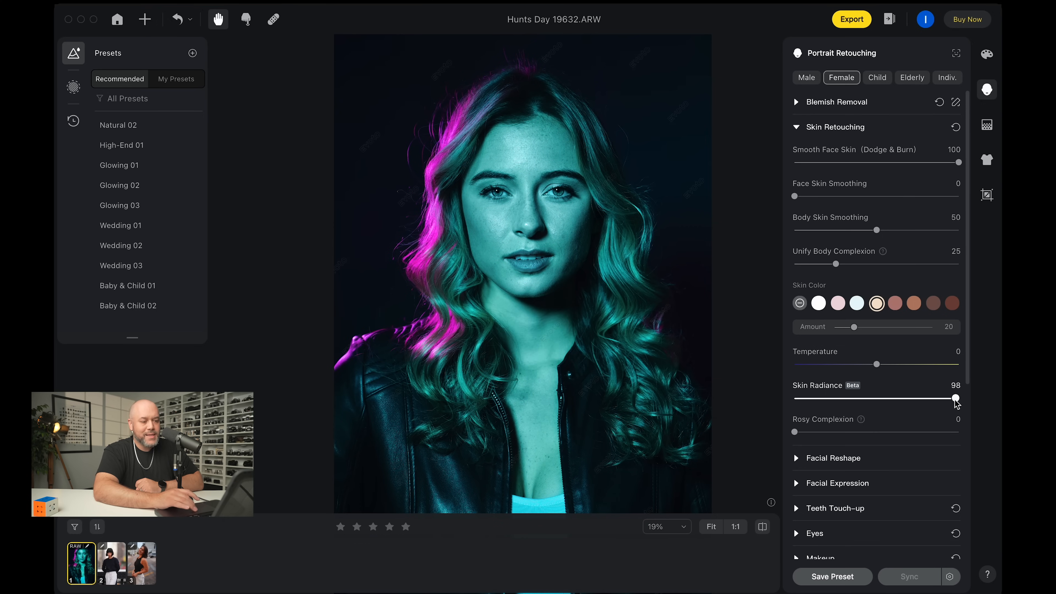
left_click_drag(956, 400, 834, 403)
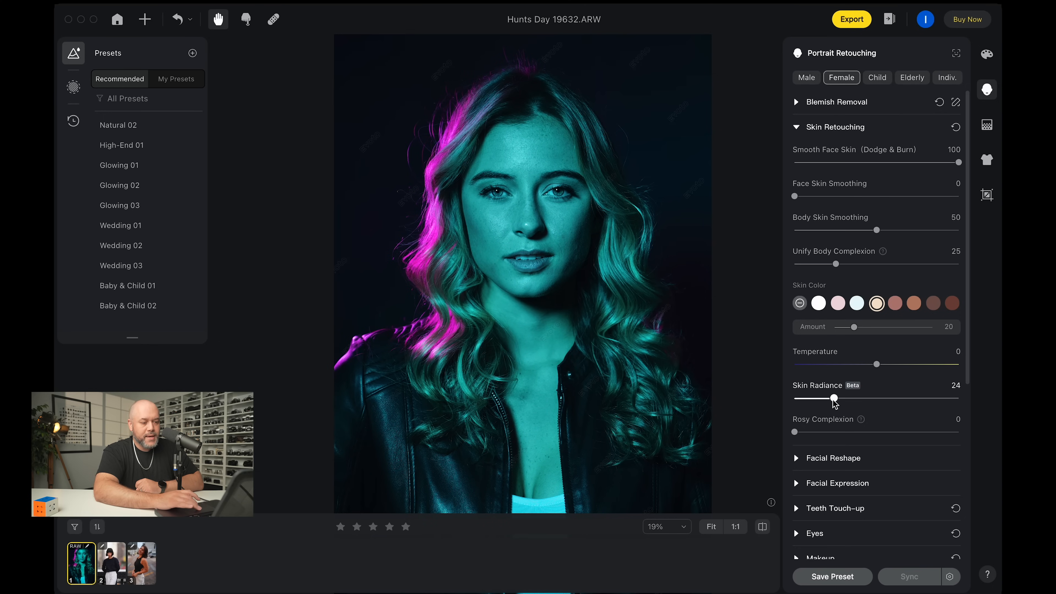
left_click_drag(832, 400, 826, 401)
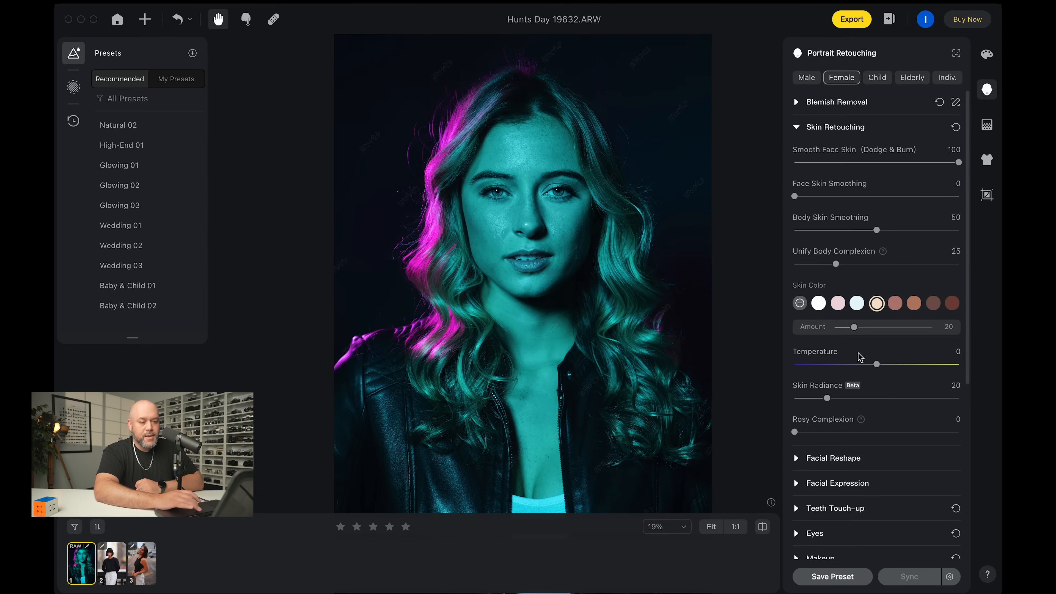
mouse_move(877, 366)
left_mouse_down()
mouse_move(792, 362)
mouse_move(960, 362)
mouse_move(769, 347)
mouse_move(889, 356)
mouse_move(854, 367)
mouse_move(865, 369)
left_mouse_up()
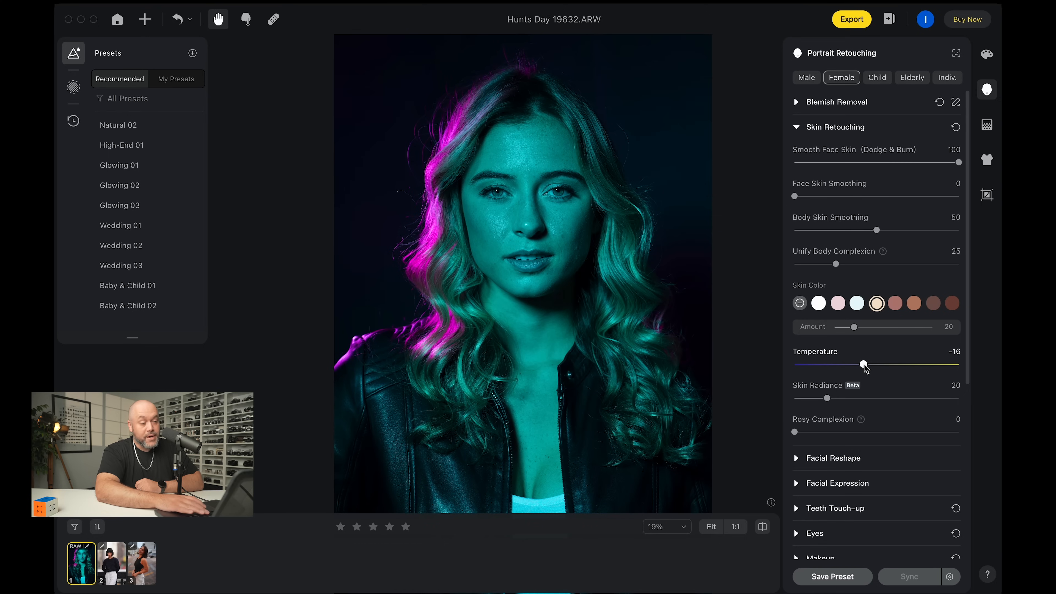
left_click_drag(864, 368, 897, 370)
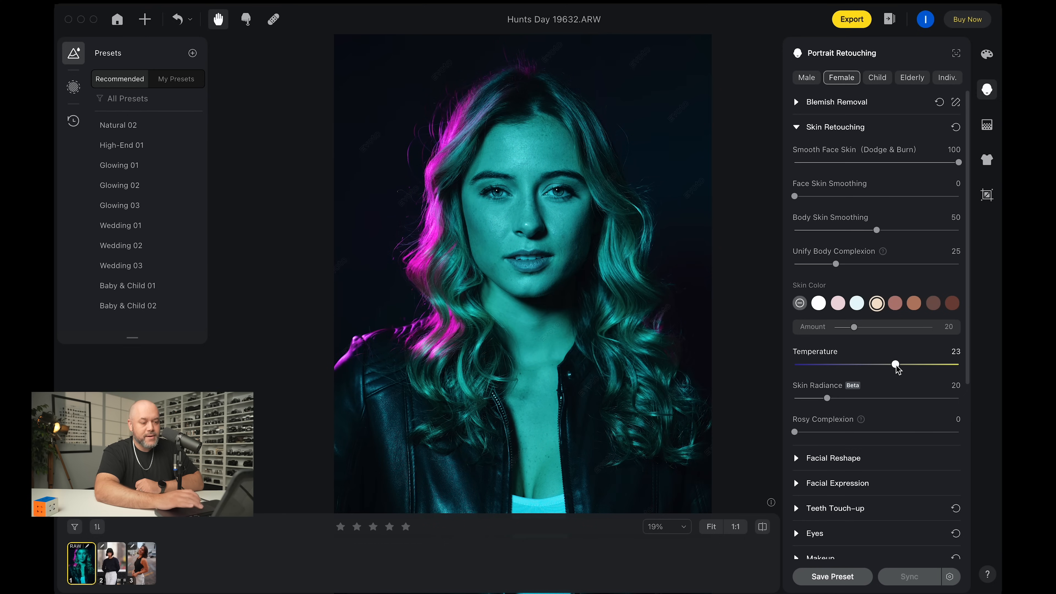
left_click_drag(897, 368, 872, 366)
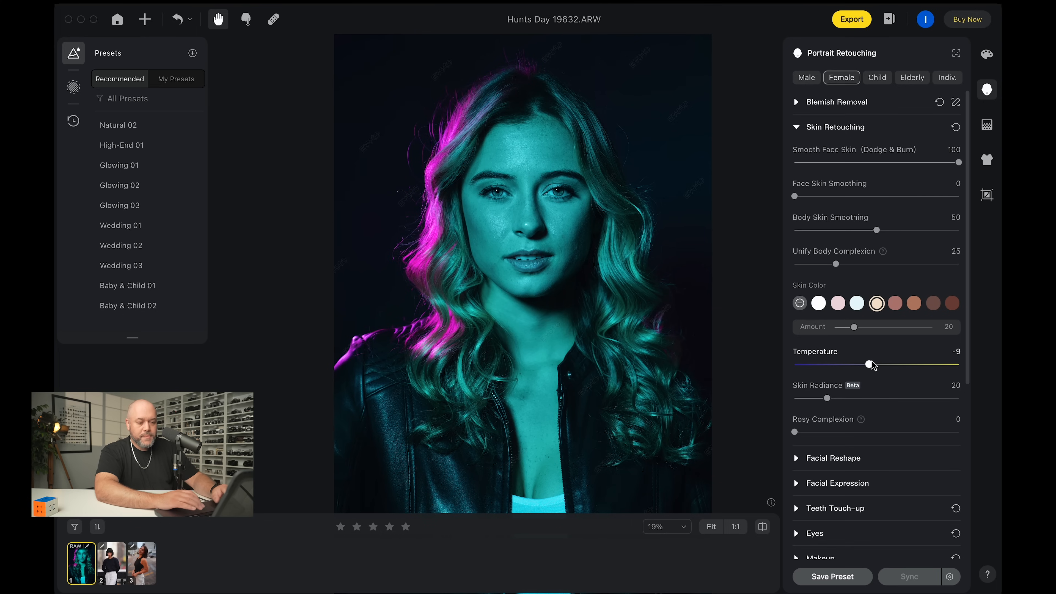
Step: Try an eye Brightness of 65, compare the face with the original up close, and settle on 26
scroll(914, 432, "down", 5)
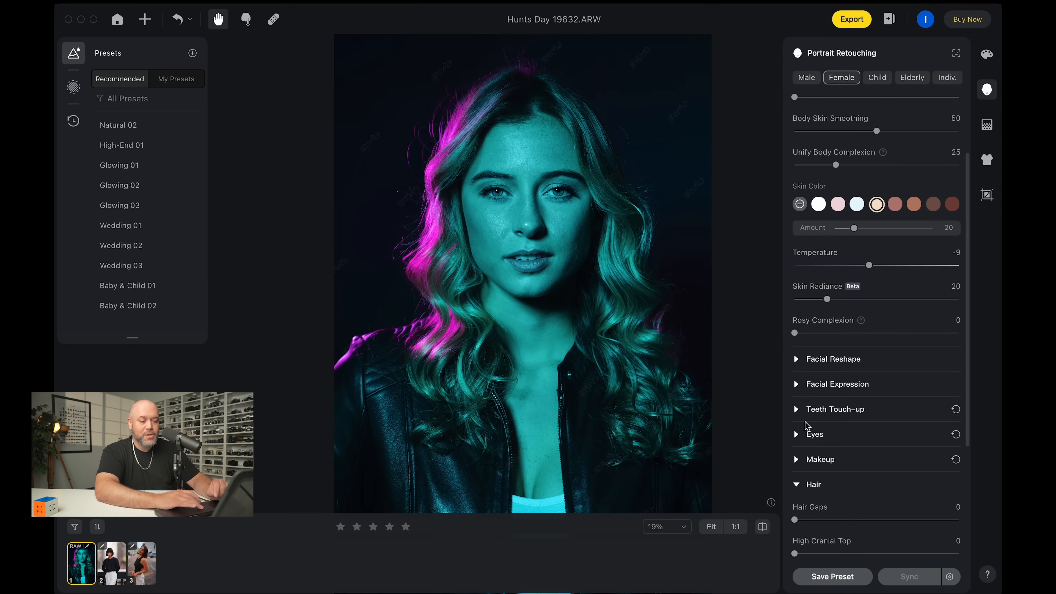
left_click(797, 435)
scroll(797, 438, "down", 3)
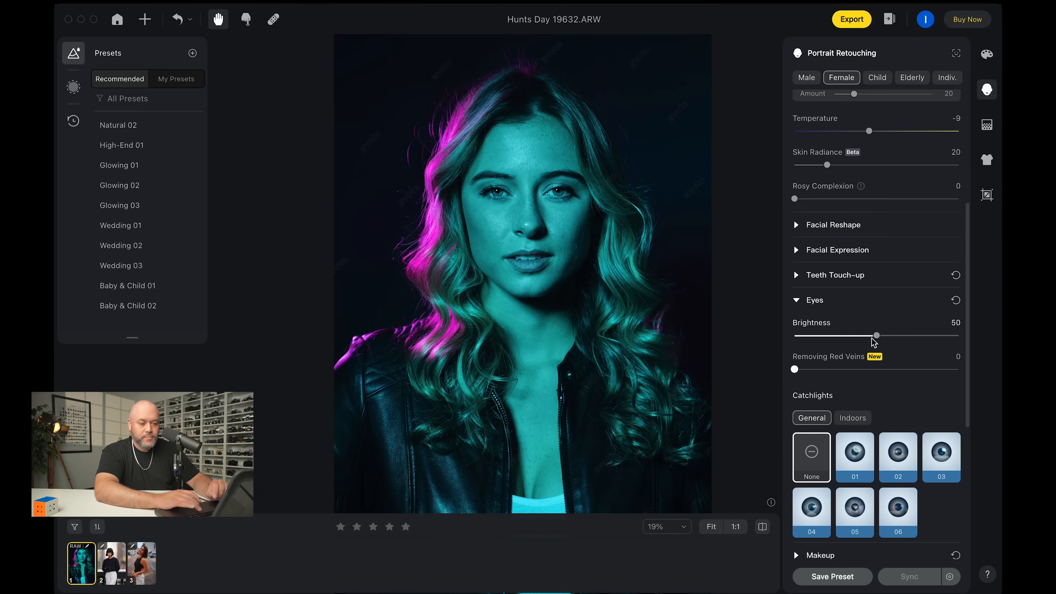
left_click_drag(876, 338, 901, 344)
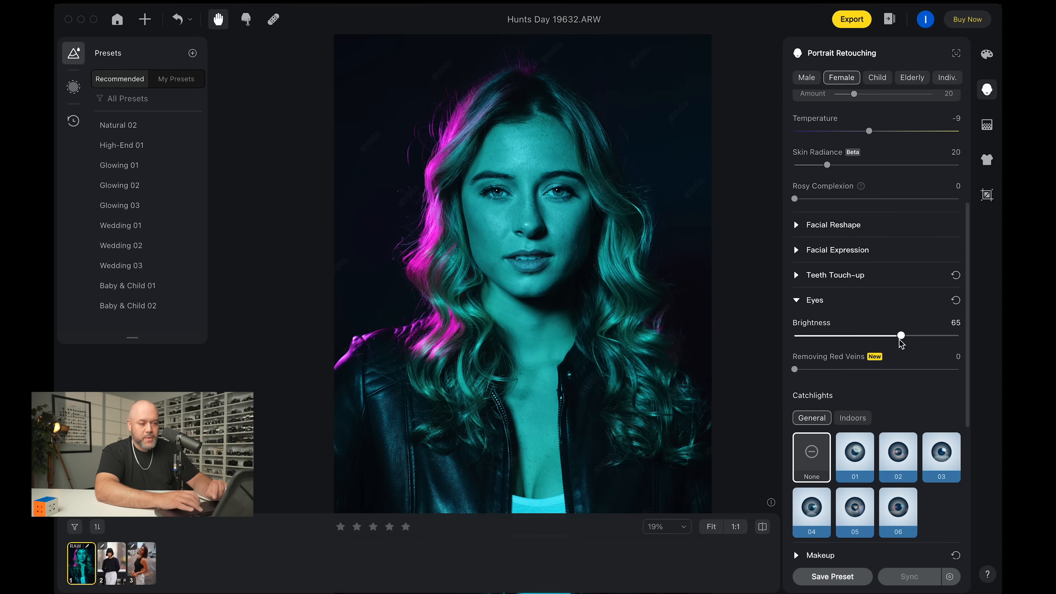
scroll(609, 204, "up", 5)
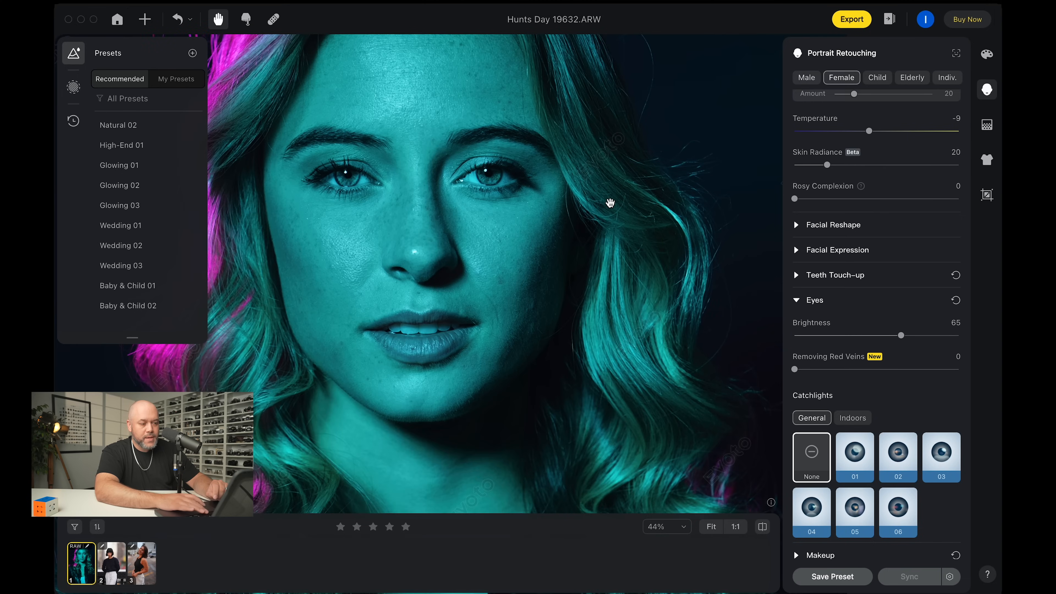
key("space")
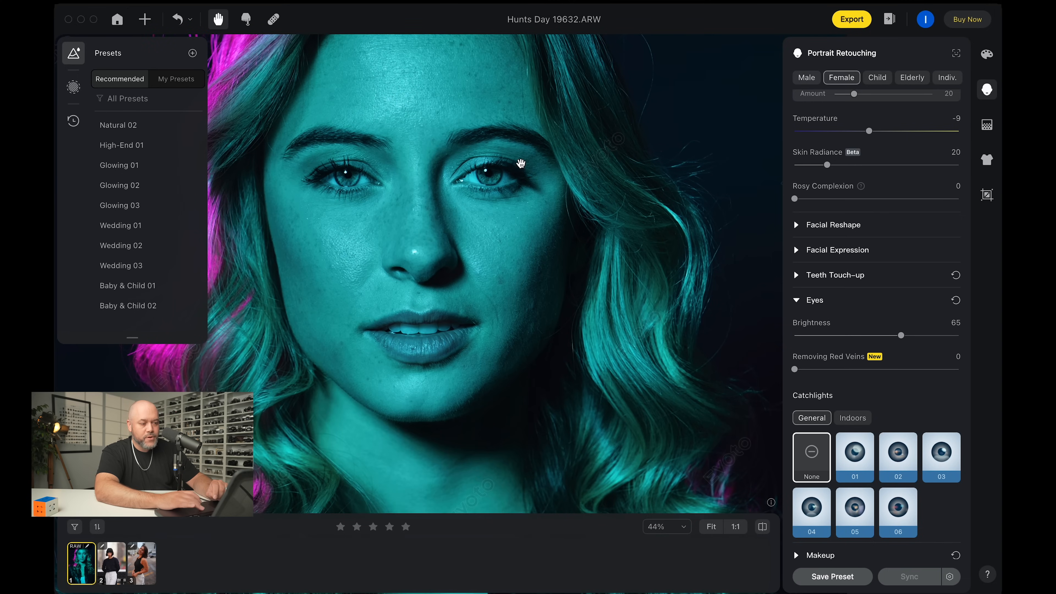
key("space")
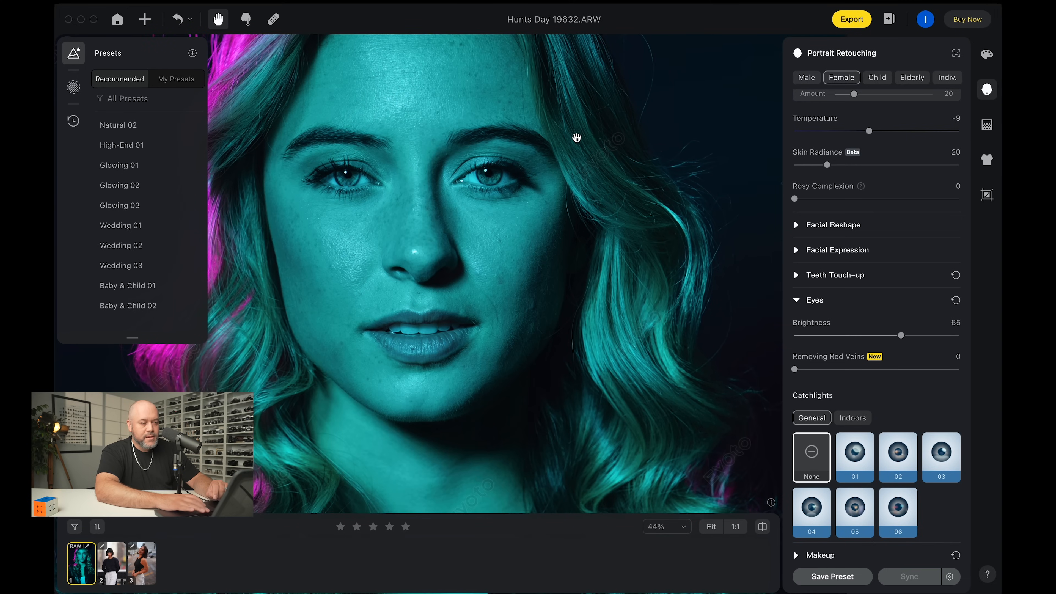
key("space")
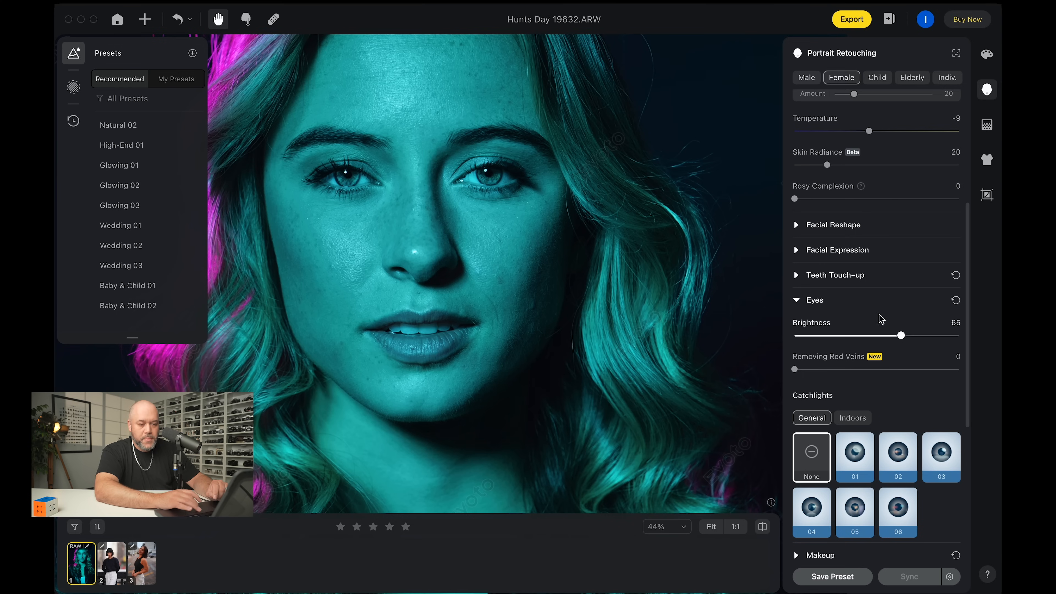
left_click_drag(901, 335, 837, 336)
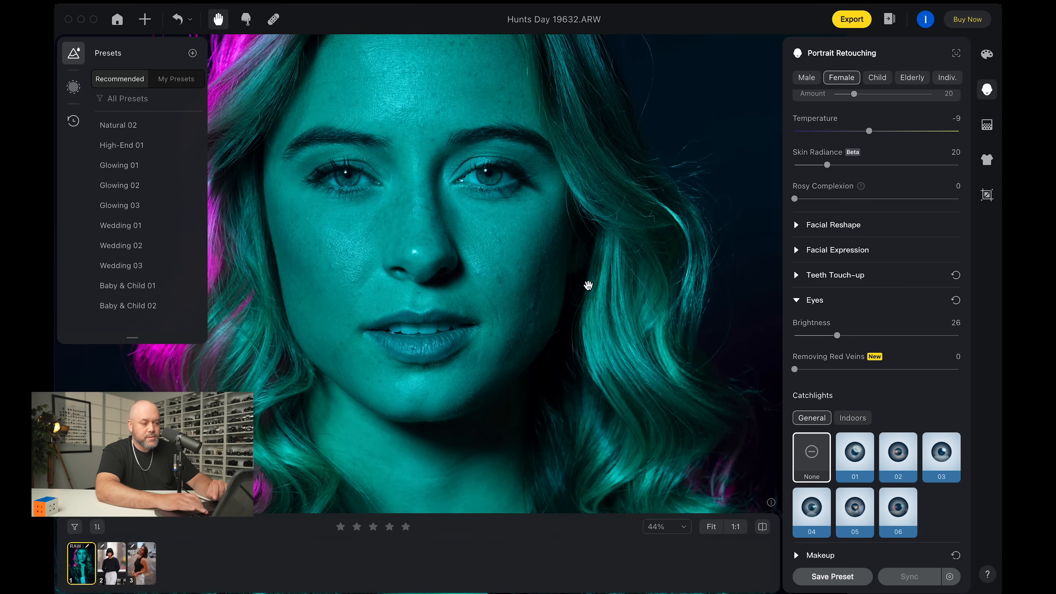
Step: Try the General catchlights 01 to 06 on the eyes up close, with 04 at amount 40, and return to None
scroll(588, 285, "down", 8)
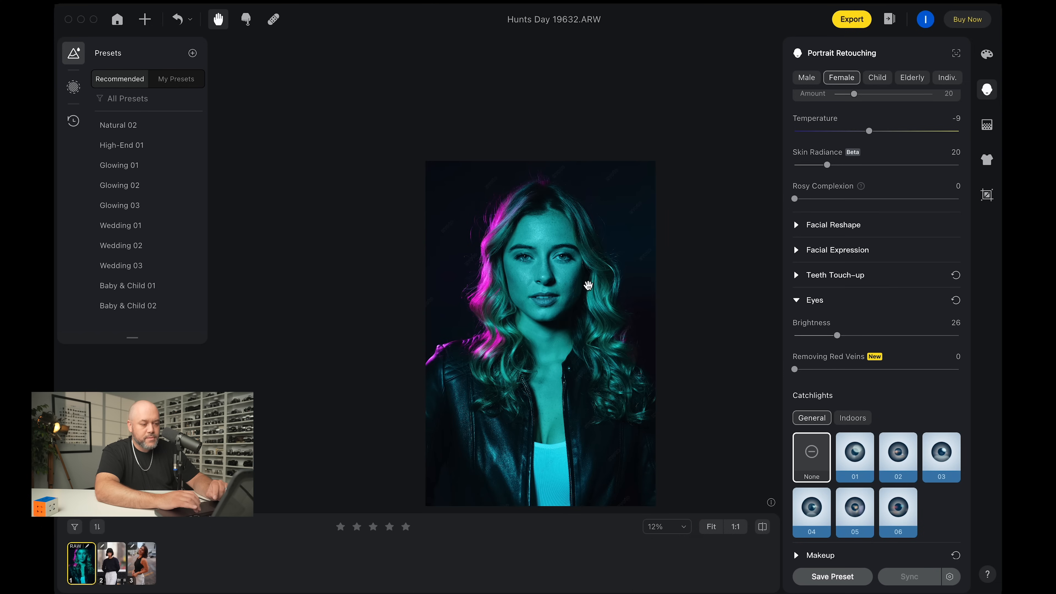
scroll(588, 285, "up", 5)
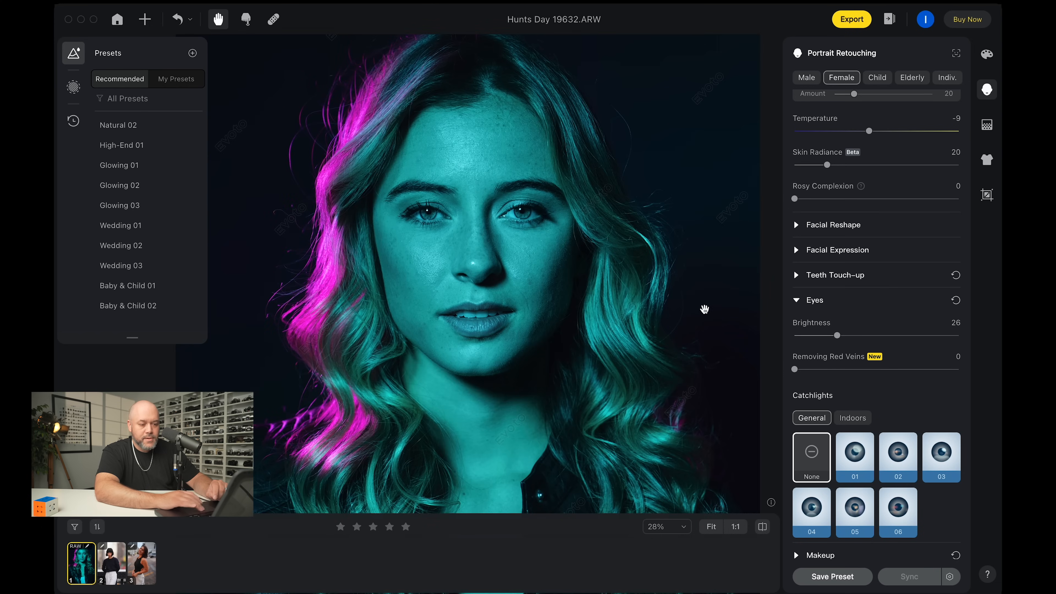
scroll(575, 228, "up", 4)
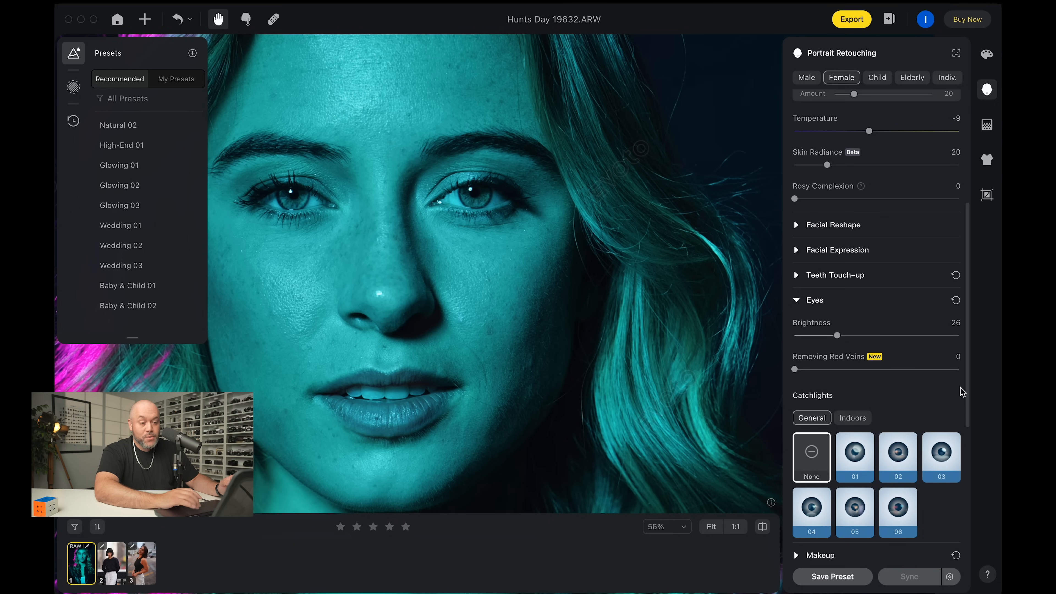
scroll(960, 391, "down", 2)
left_click(856, 396)
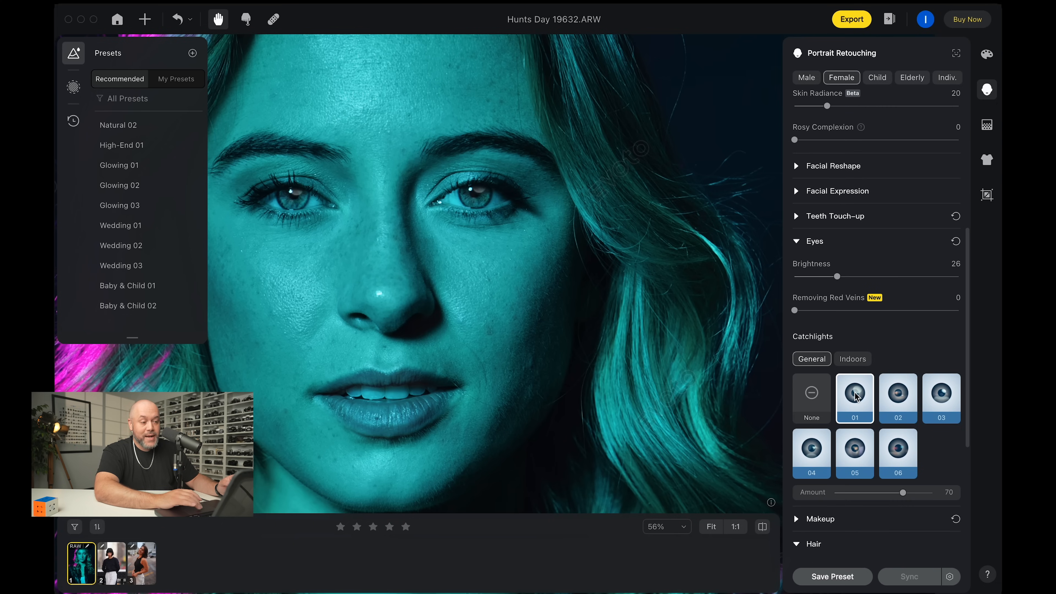
left_click(889, 401)
left_click(946, 401)
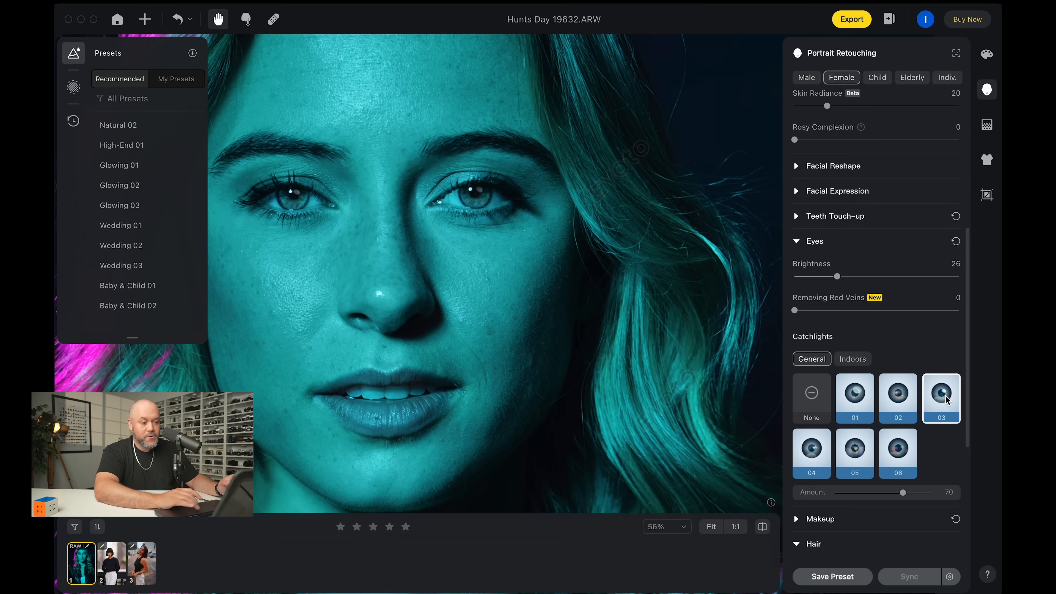
left_click(905, 455)
left_click(855, 456)
left_click(816, 458)
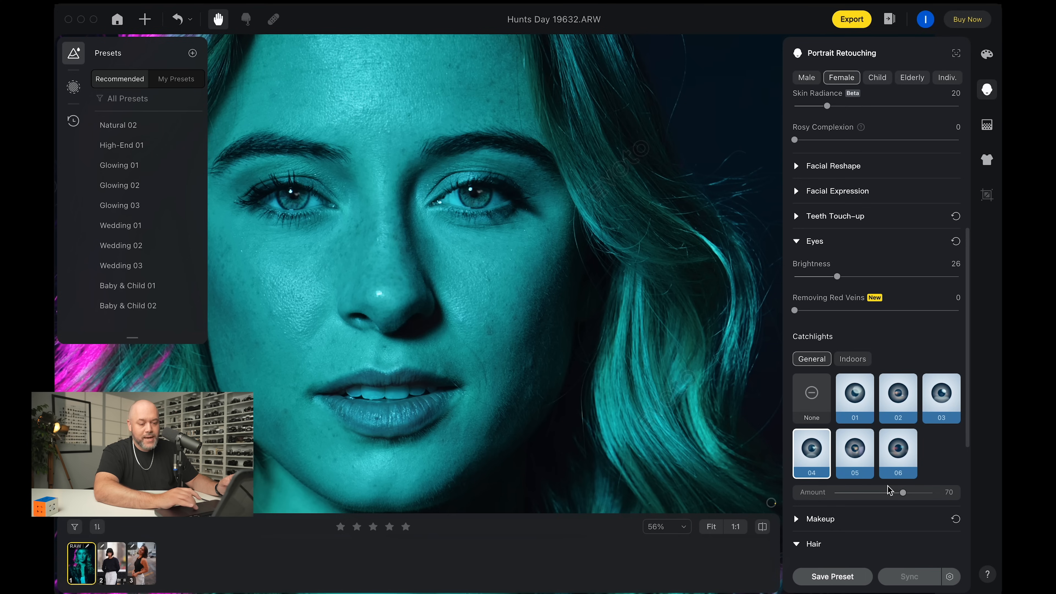
left_click_drag(903, 493, 875, 495)
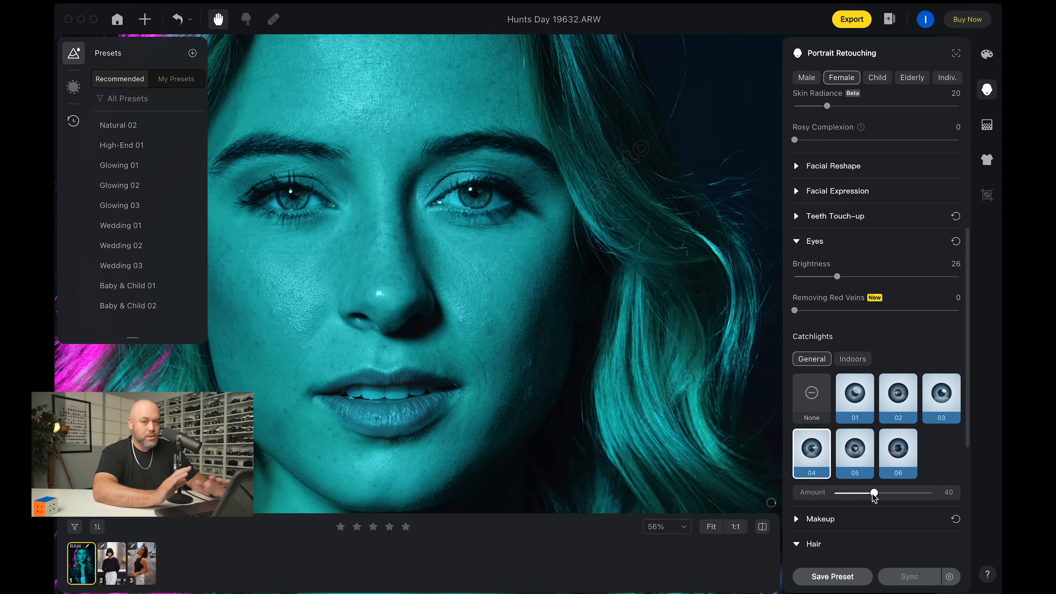
left_click(813, 394)
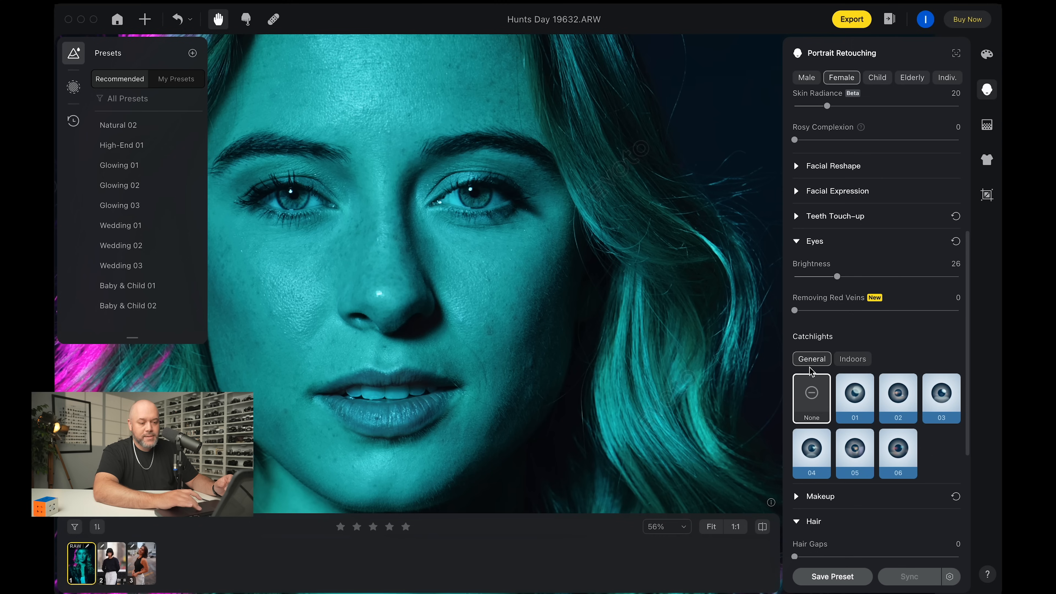
Step: Try the Indoors catchlights 01 to 06, view 04 at amount 26 on the portrait, and set catchlights back to None
left_click(858, 360)
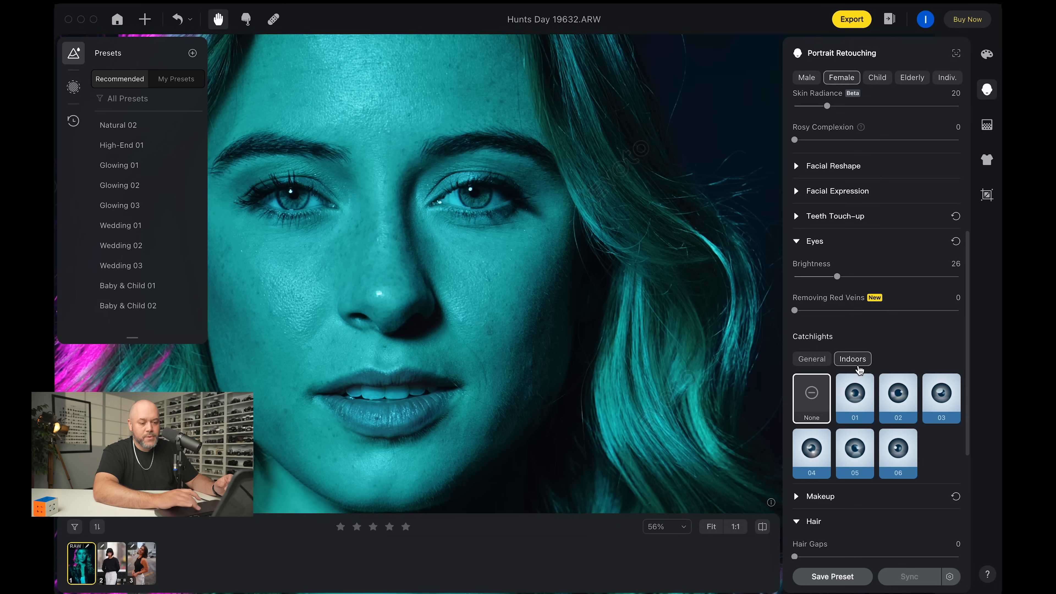
left_click(858, 406)
left_click(899, 397)
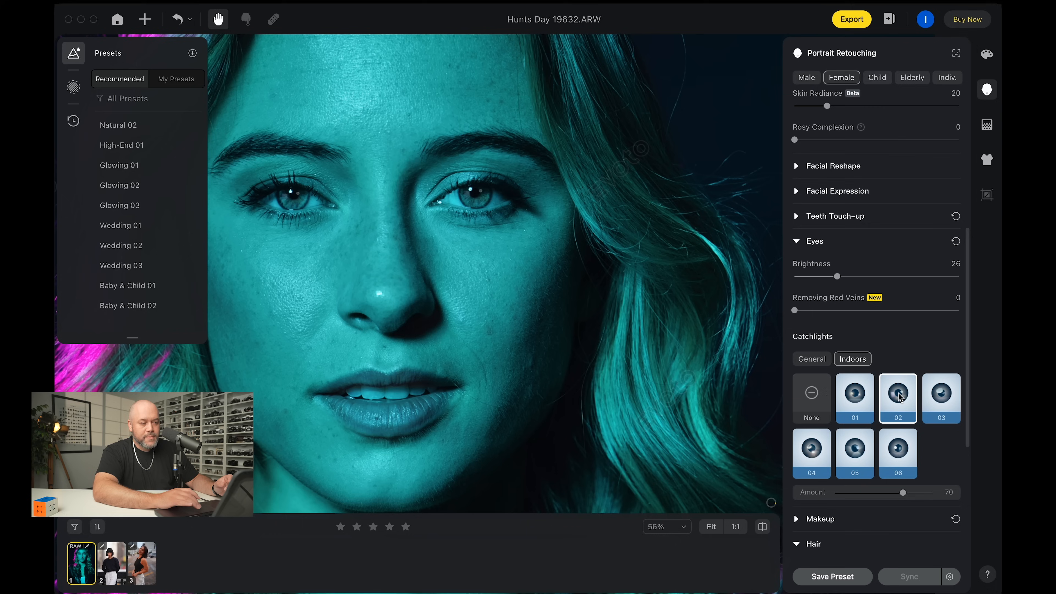
left_click(938, 397)
left_click(909, 450)
left_click(854, 454)
left_click(809, 454)
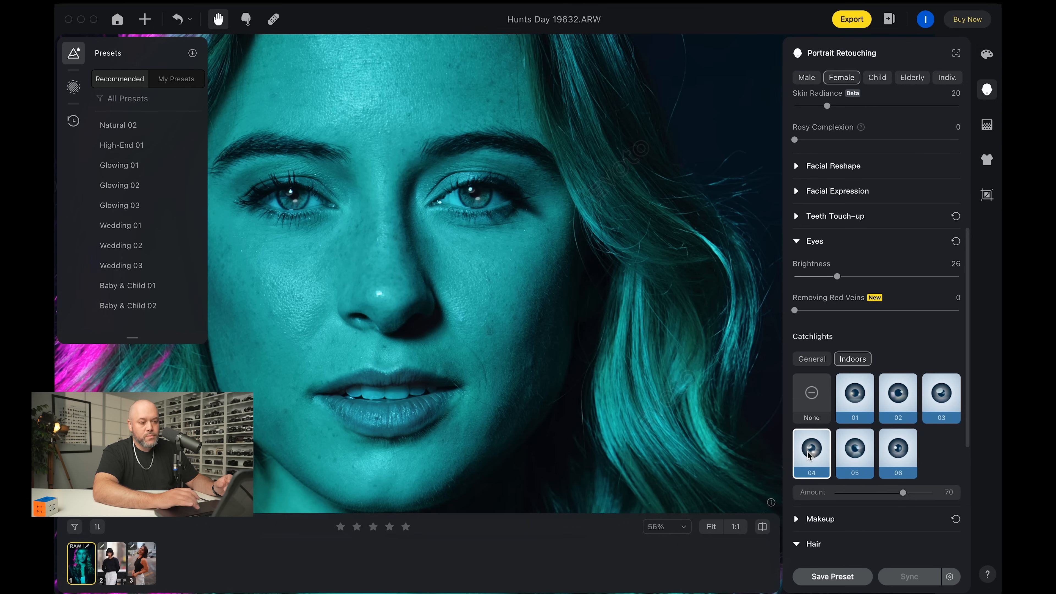
left_click_drag(905, 493, 862, 492)
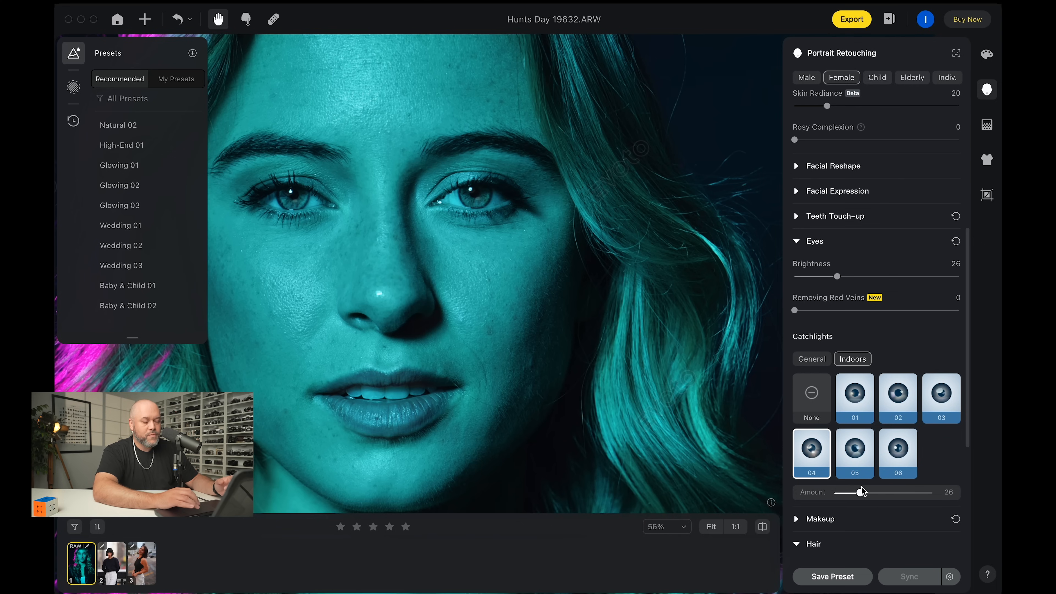
scroll(607, 429, "down", 3)
scroll(653, 359, "down", 3)
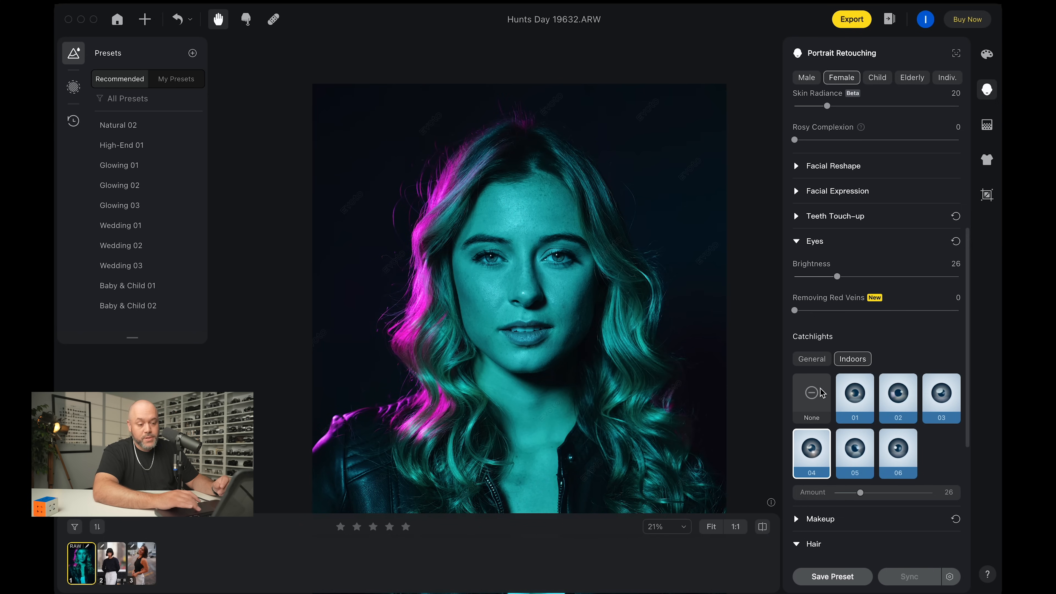
left_click(813, 393)
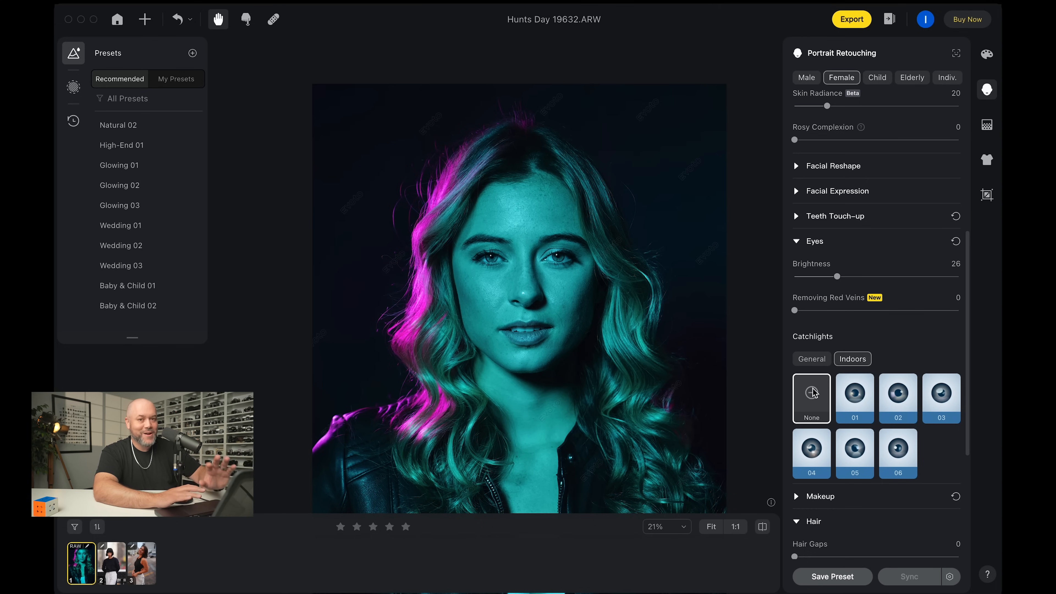
Step: Set Remove Stray Hairs to 100 in the Hair settings
scroll(927, 359, "down", 3)
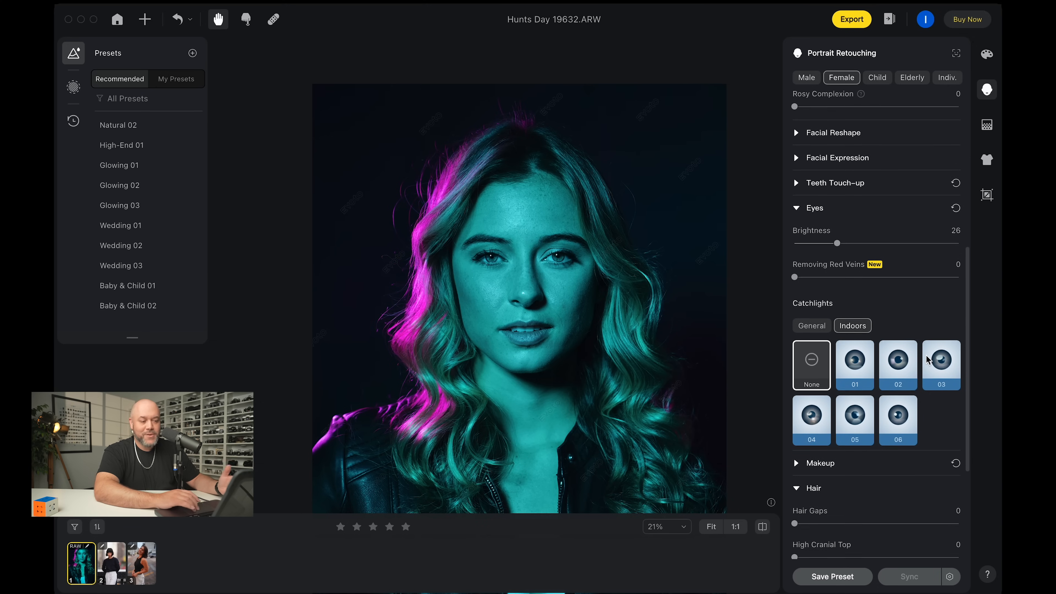
scroll(927, 359, "down", 1)
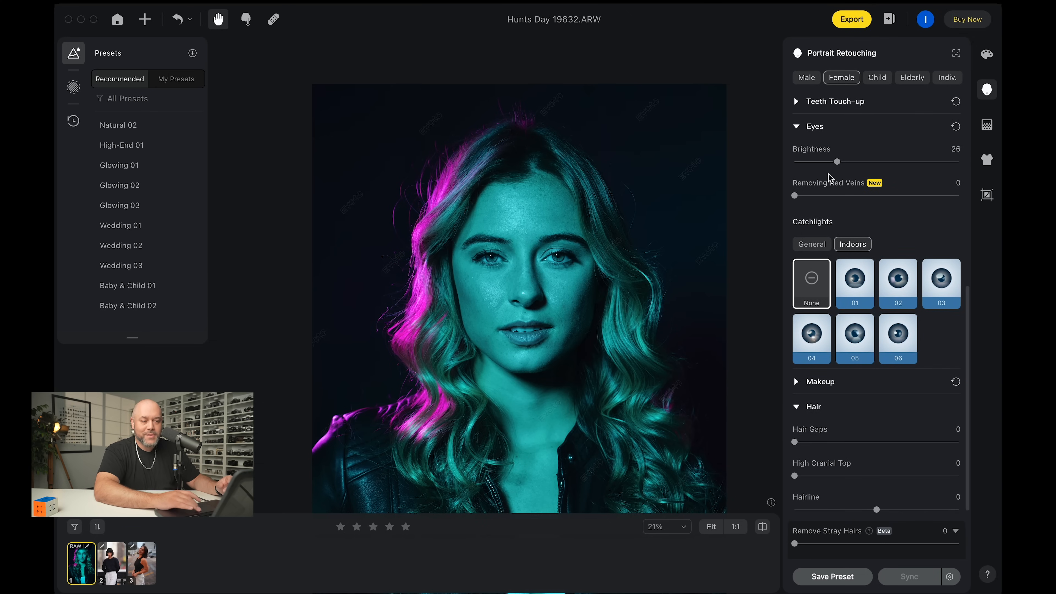
left_click(796, 127)
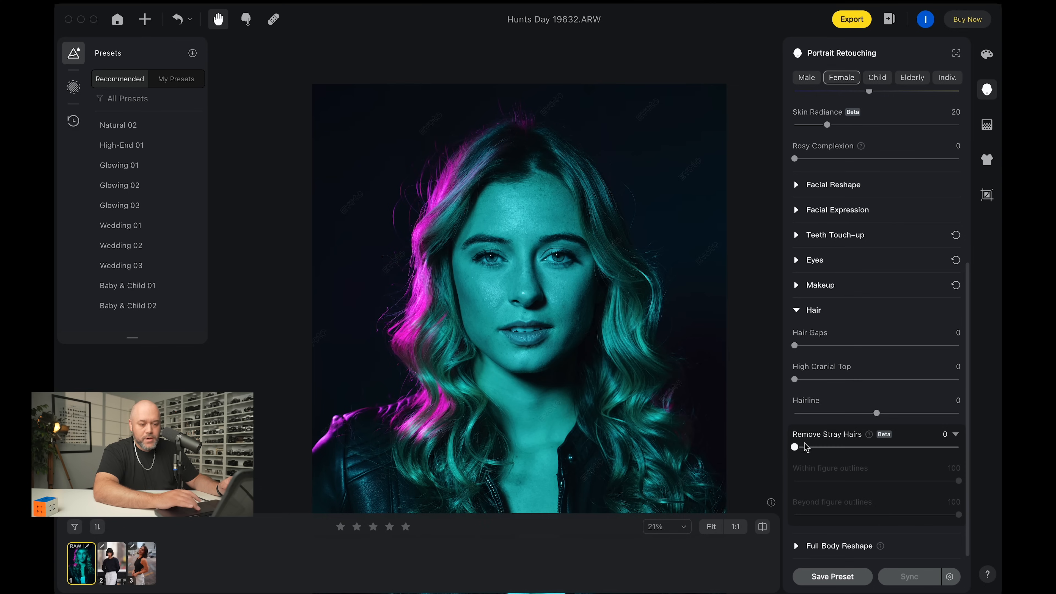
left_click_drag(795, 447, 966, 448)
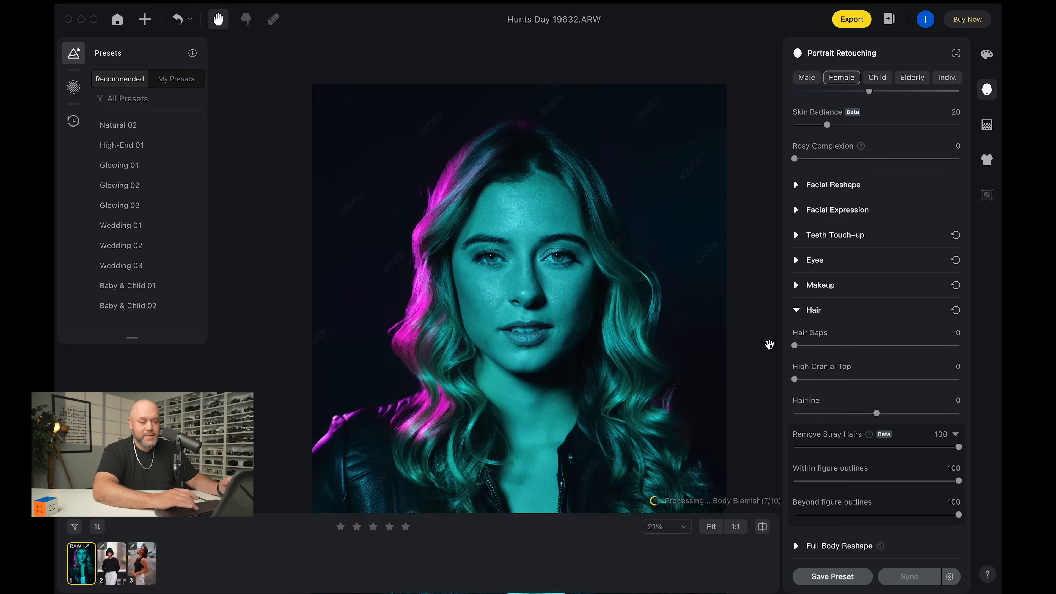
Step: Try the Makeup blush styles 01 to 09 on the Hunts Day portrait and settle on blush 01
left_click(796, 311)
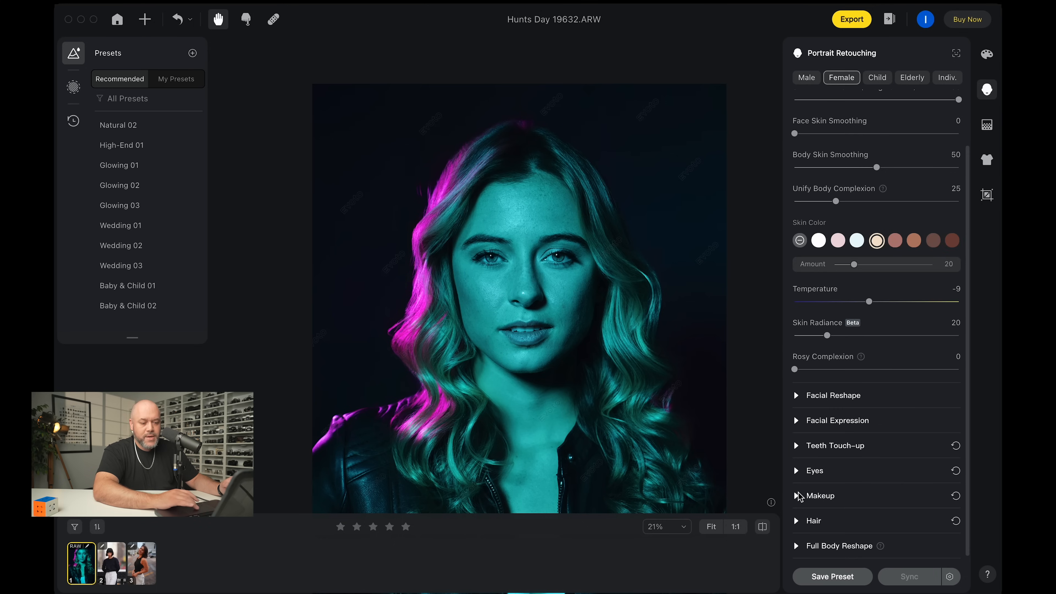
left_click(797, 495)
scroll(815, 366, "down", 6)
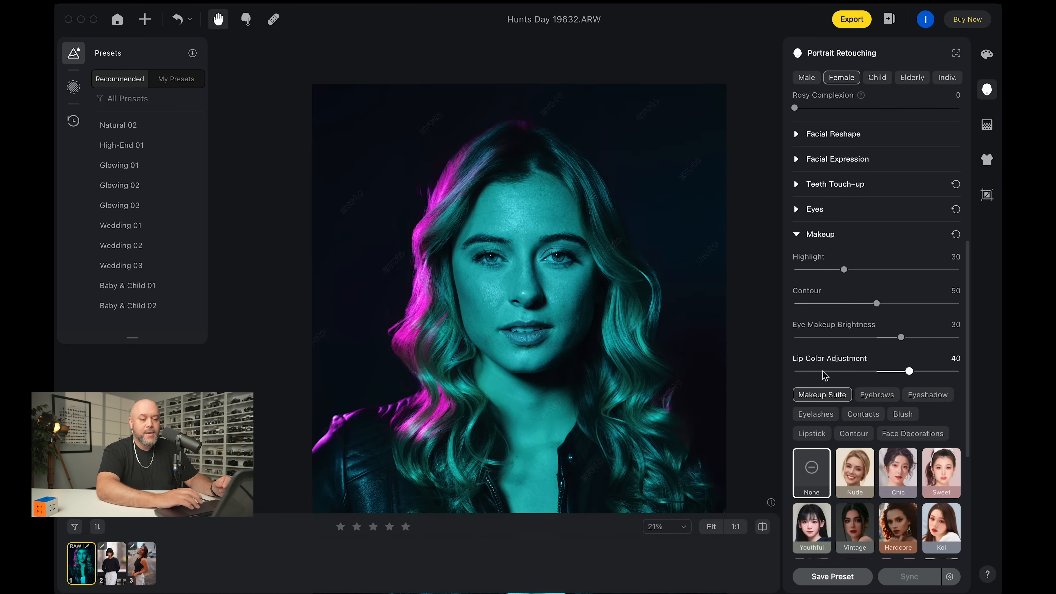
scroll(824, 375, "down", 5)
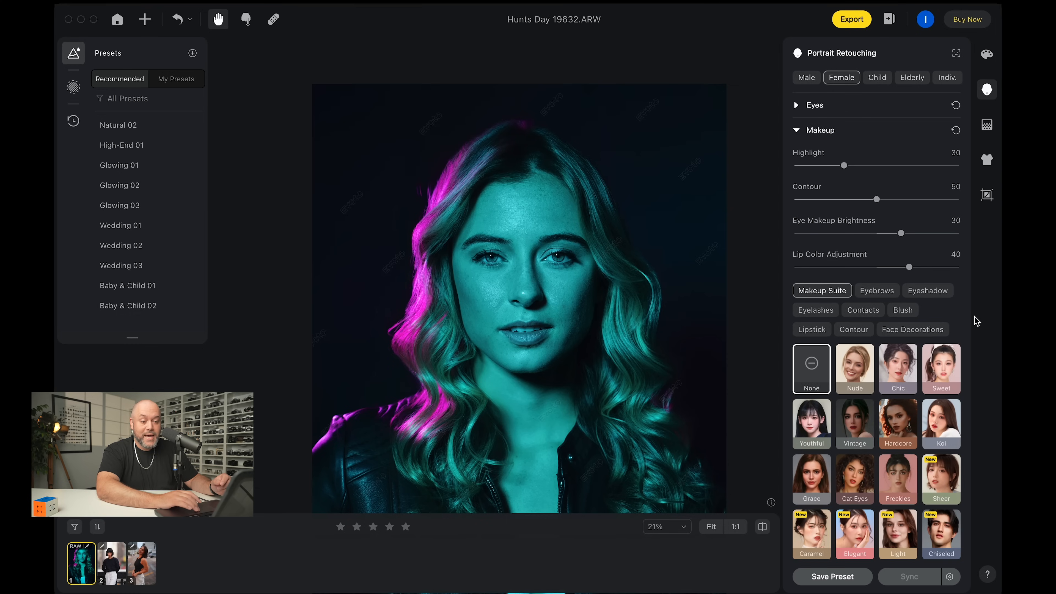
scroll(954, 320, "down", 2)
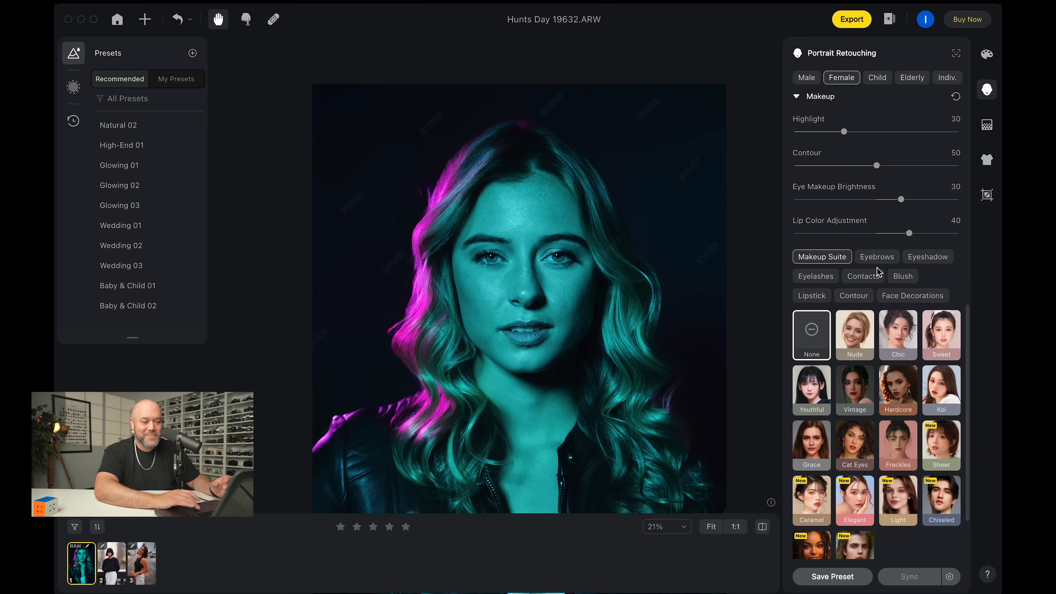
left_click(901, 276)
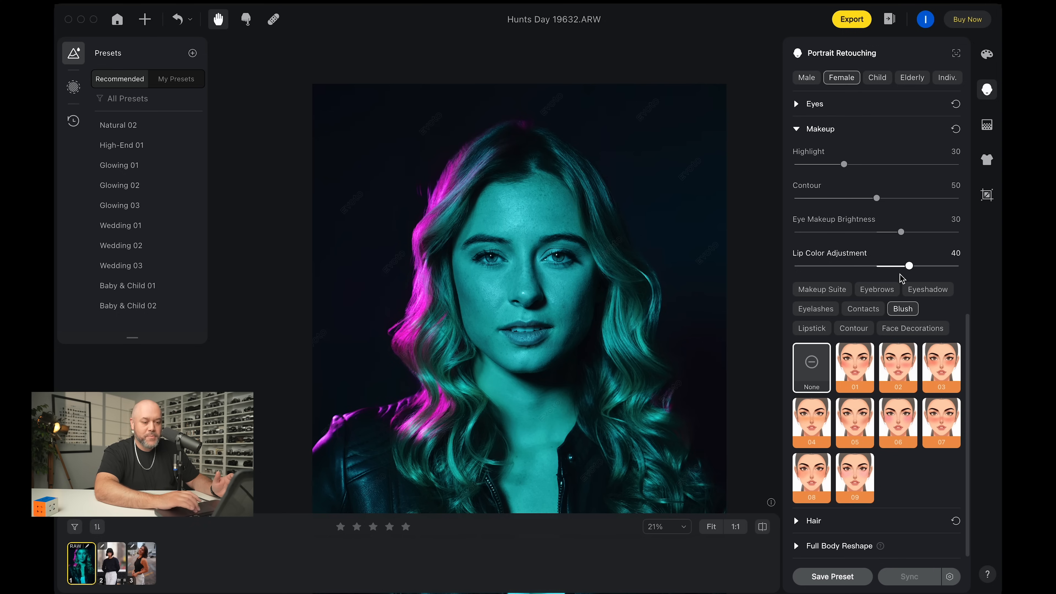
left_click(859, 375)
left_click(898, 374)
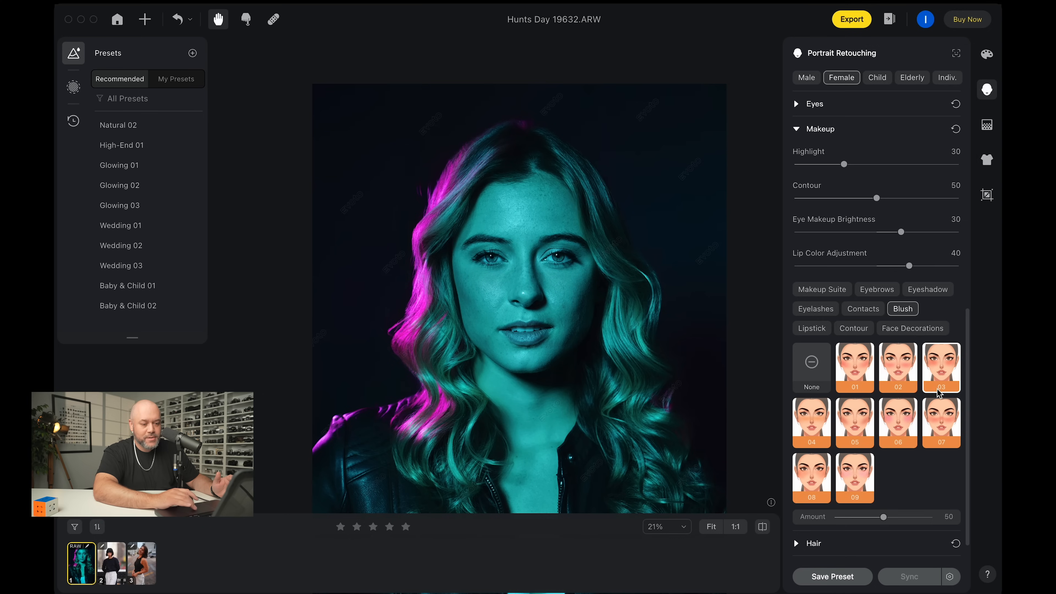
left_click(942, 423)
left_click(901, 425)
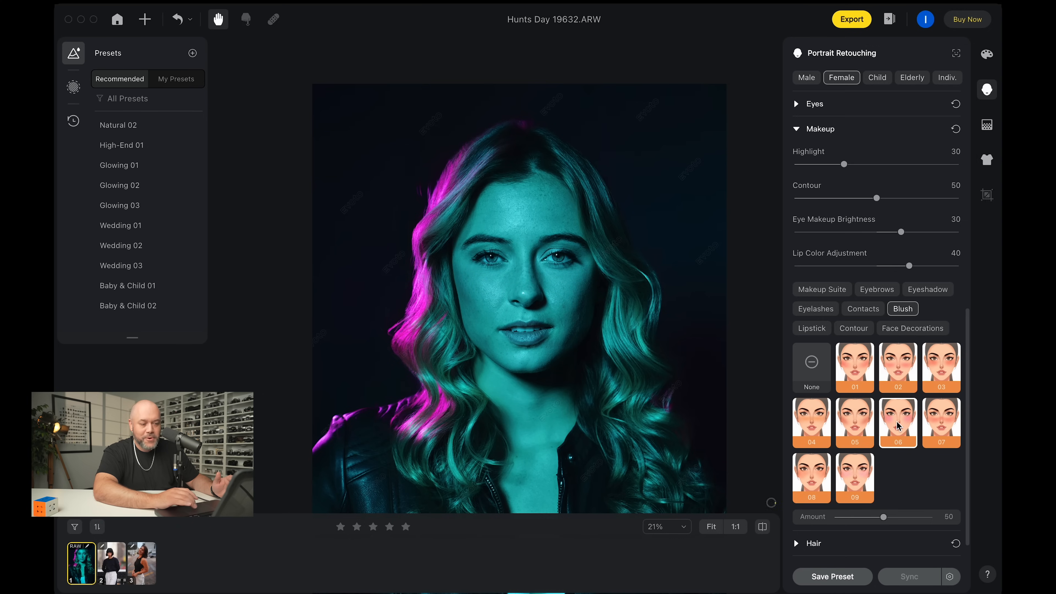
left_click(855, 426)
left_click(828, 428)
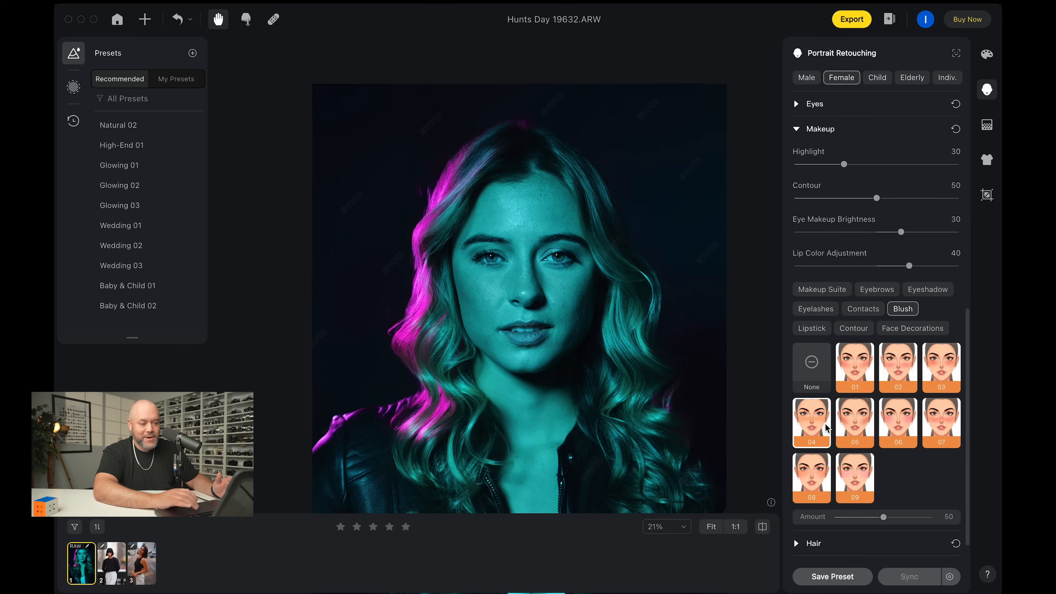
left_click(816, 482)
left_click(851, 480)
left_click(852, 375)
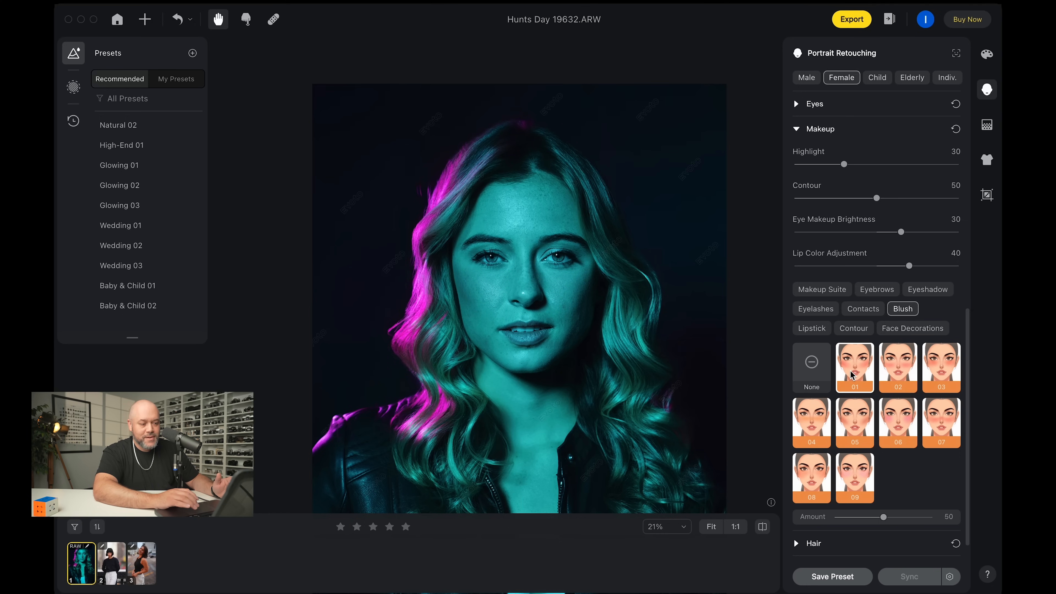
left_click(895, 371)
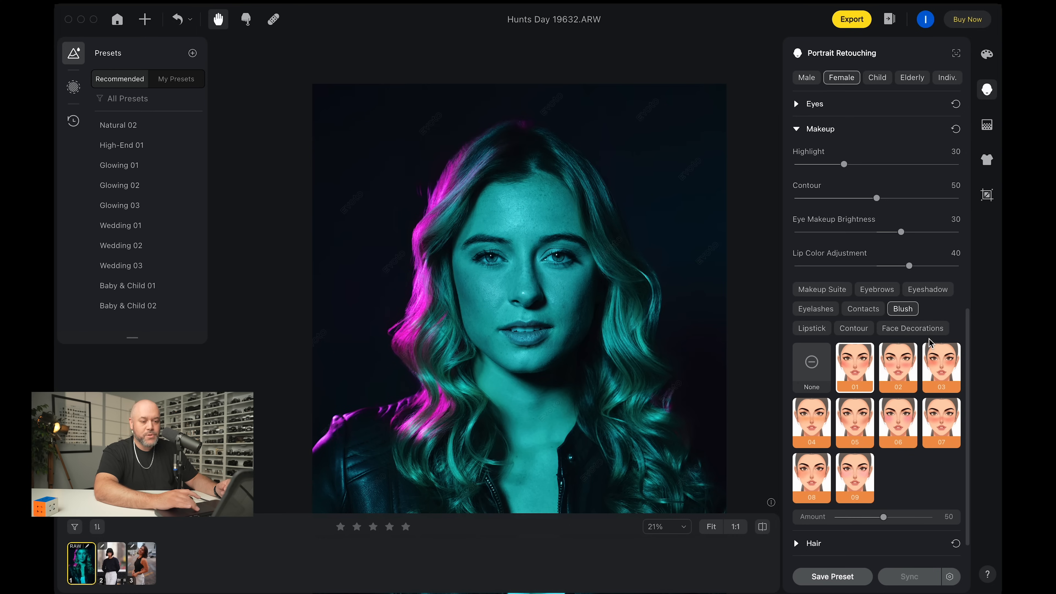
Step: Try the Face Decorations 01 to 05 on the face up close and return to None
left_click(920, 332)
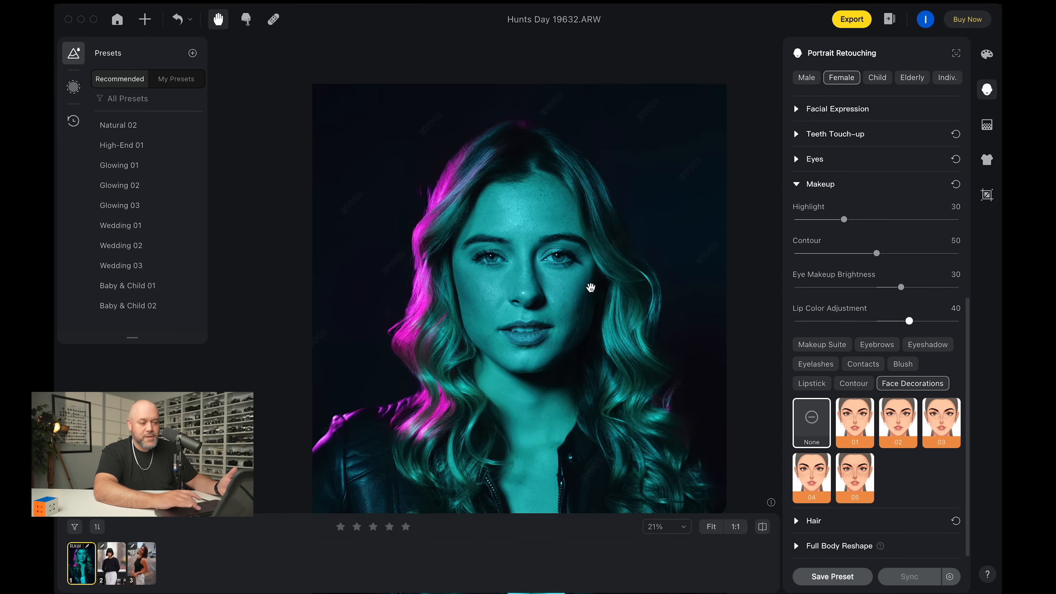
scroll(473, 266, "up", 5)
scroll(582, 318, "up", 3)
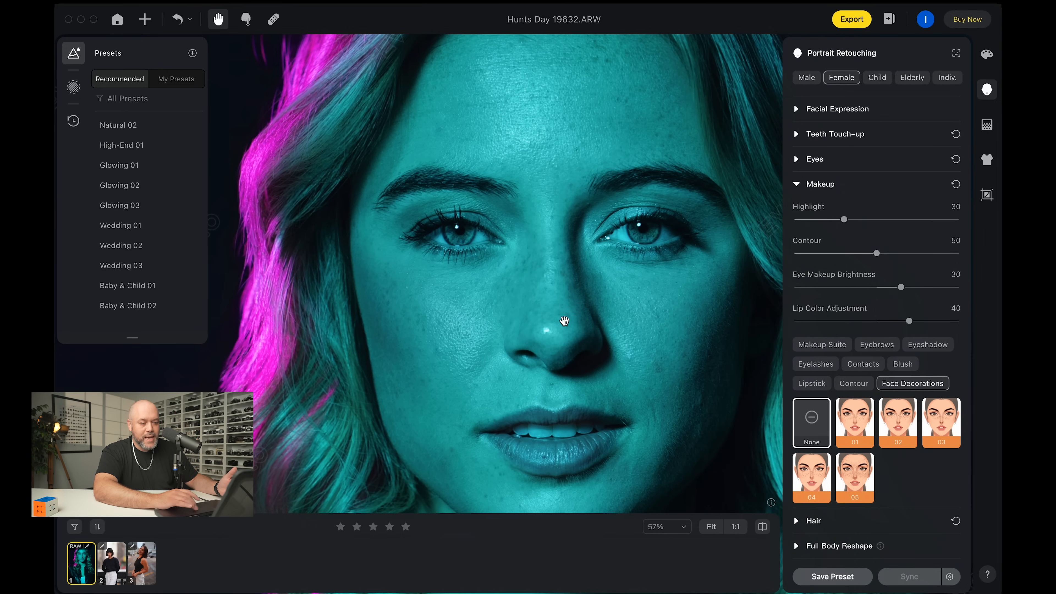
left_click(861, 430)
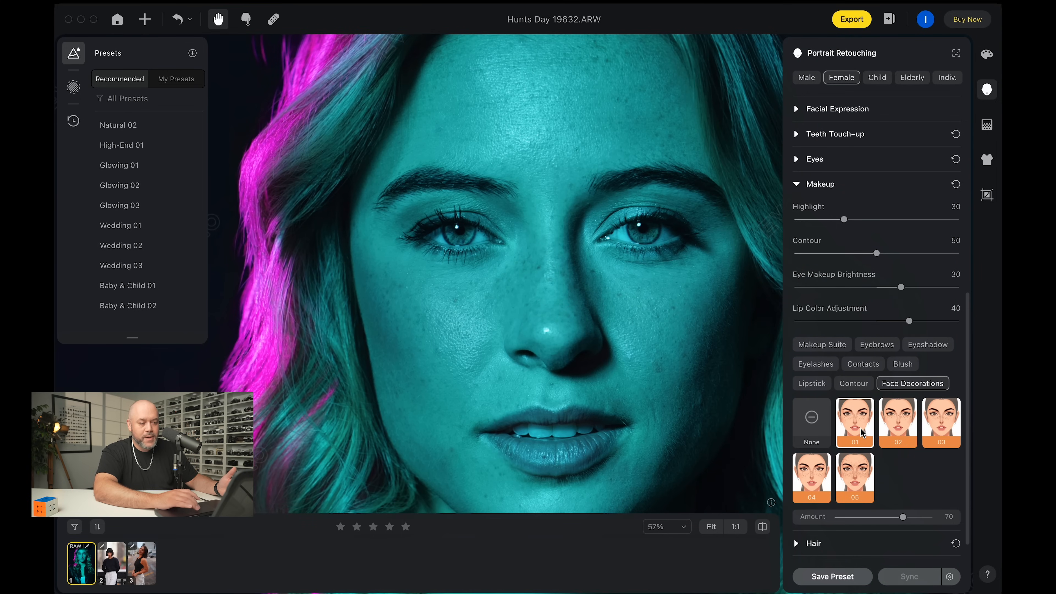
left_click(896, 428)
left_click(948, 425)
left_click(856, 472)
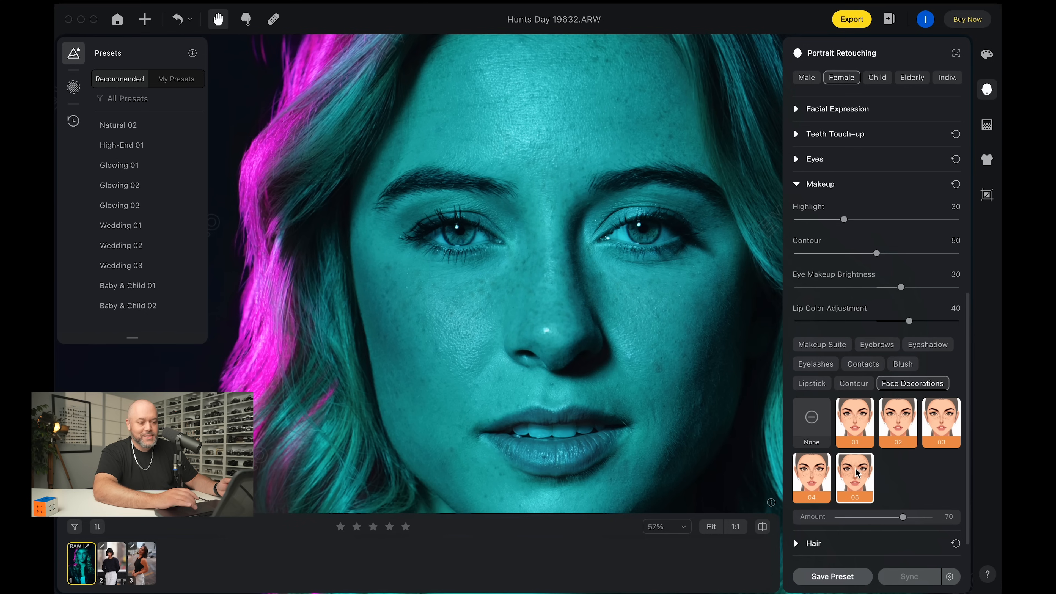
left_click(813, 478)
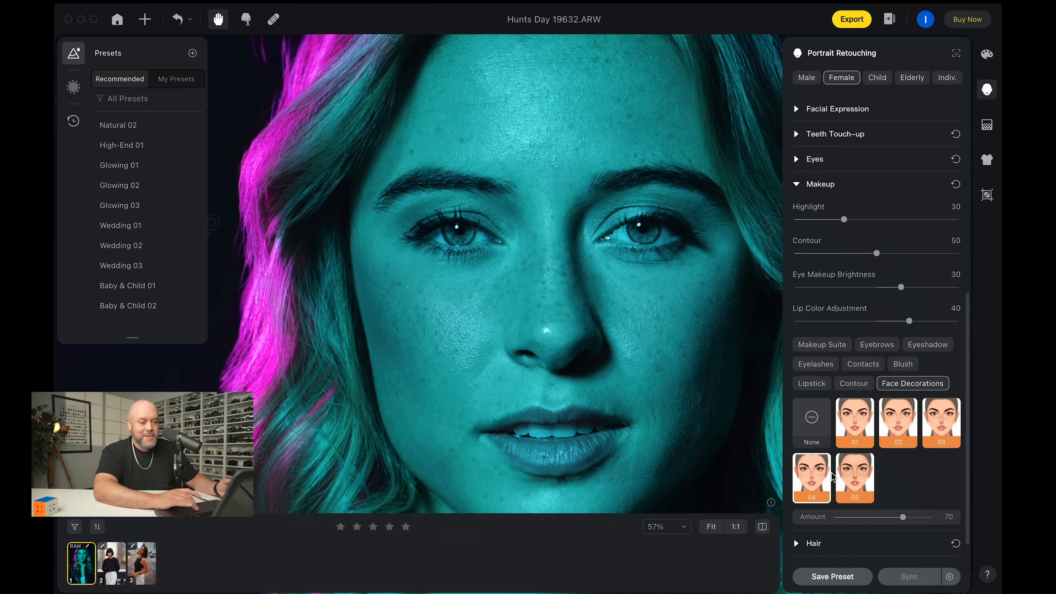
left_click(867, 482)
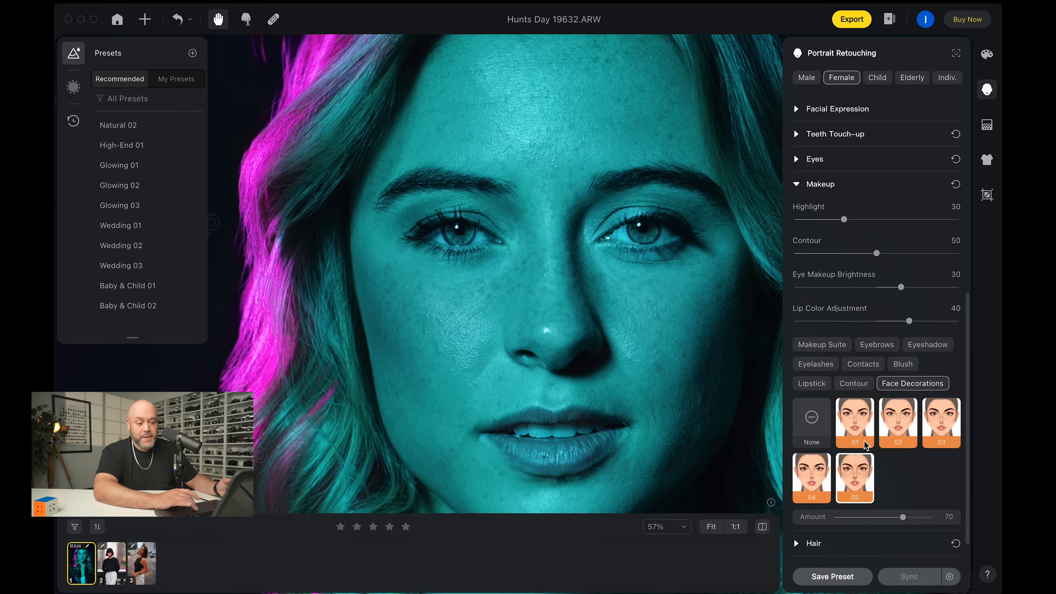
left_click(860, 424)
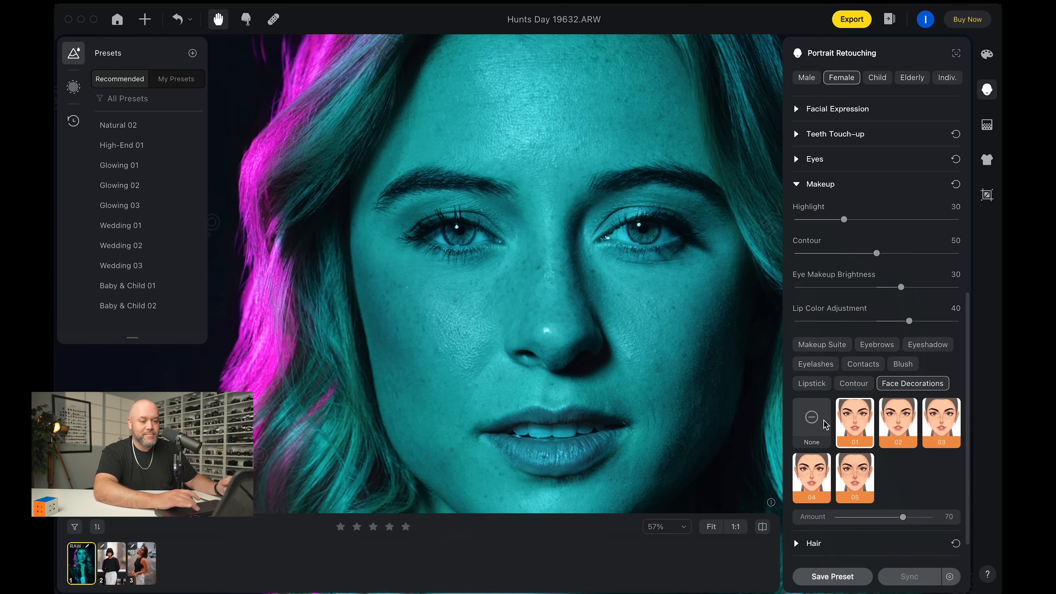
left_click(818, 424)
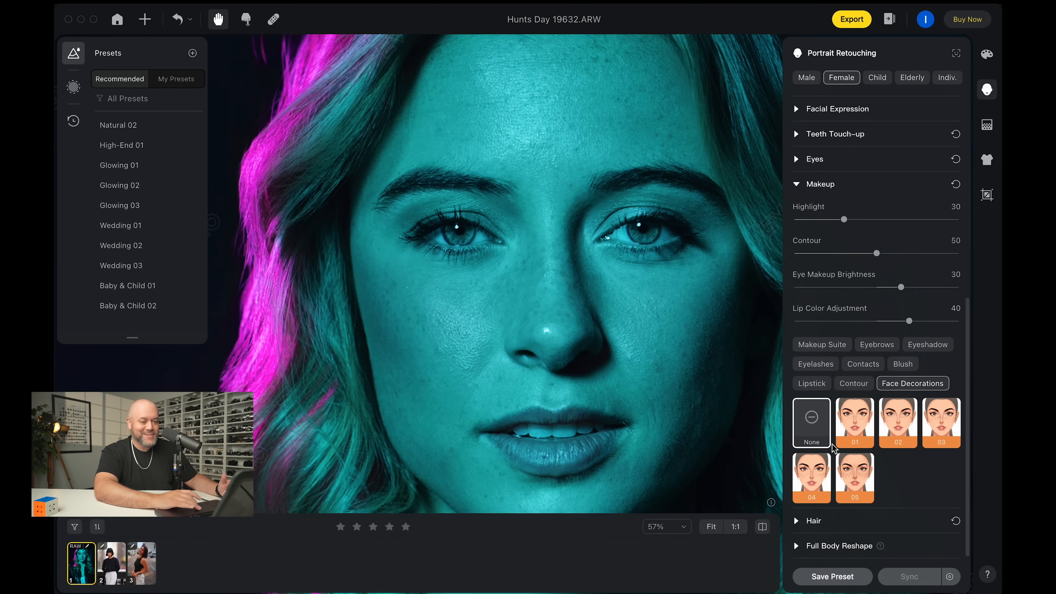
Step: Try lipsticks 01, 02, 03, 07, 06 and 05 on the lips and set Lipstick back to None
left_click(809, 385)
scroll(807, 387, "down", 2)
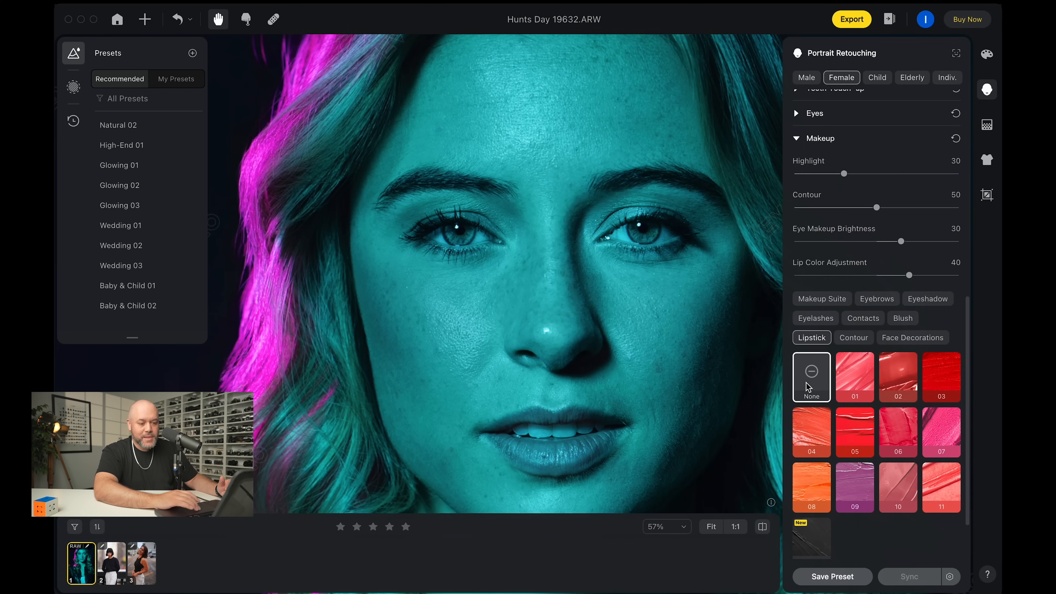
left_click(850, 381)
left_click(899, 381)
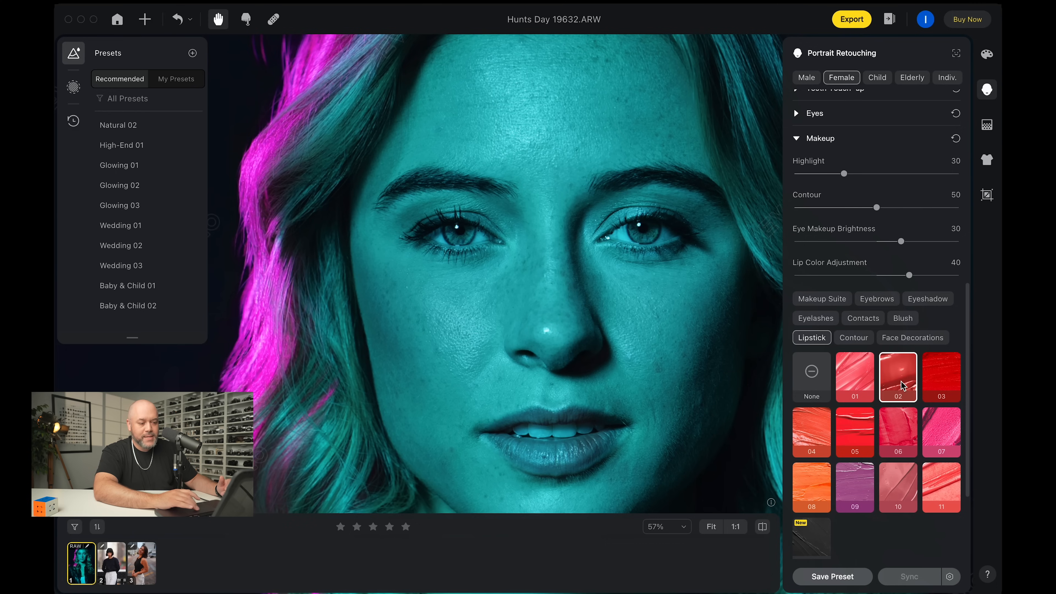
left_click(937, 379)
left_click(939, 447)
left_click(899, 436)
left_click(859, 428)
left_click(826, 378)
Step: Switch to DSC05129.JPG and try lipsticks 01, 02, 03, 07, 06, 04 and 08 on the lips up close
left_click(112, 570)
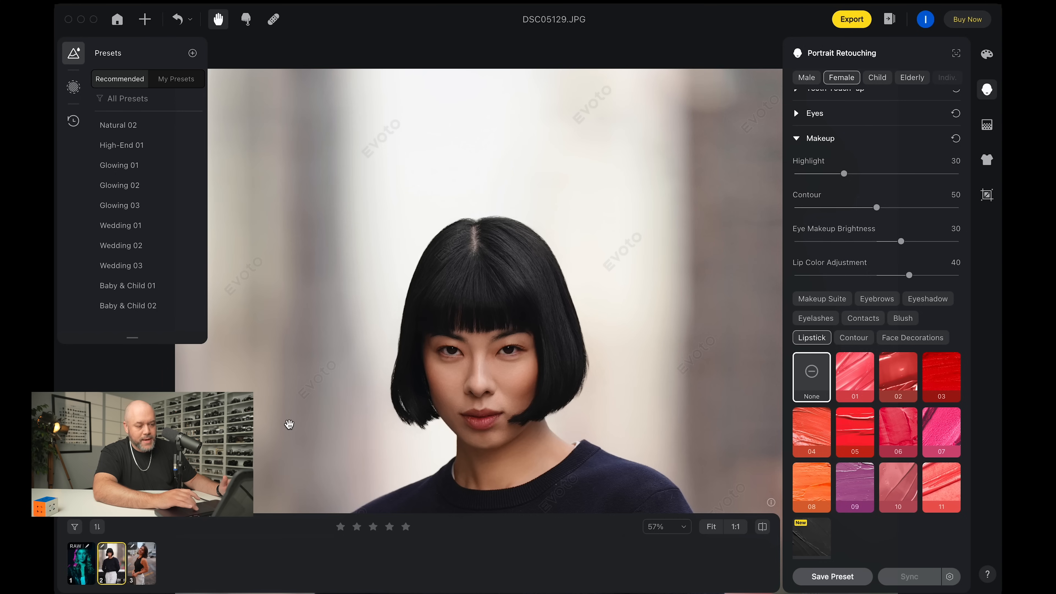
scroll(494, 413, "up", 10)
left_click_drag(576, 351, 570, 161)
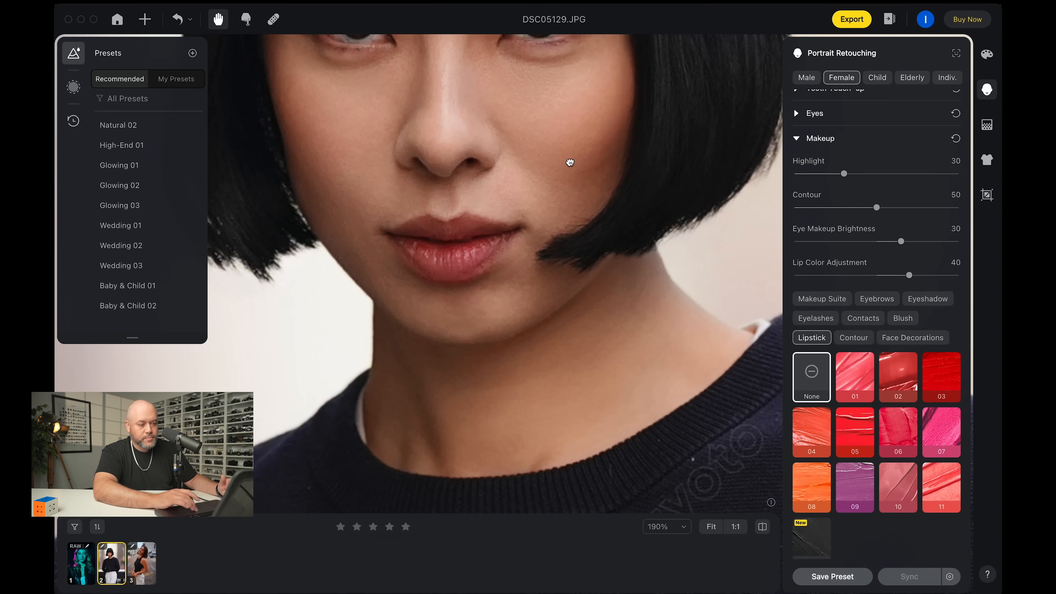
left_click(852, 383)
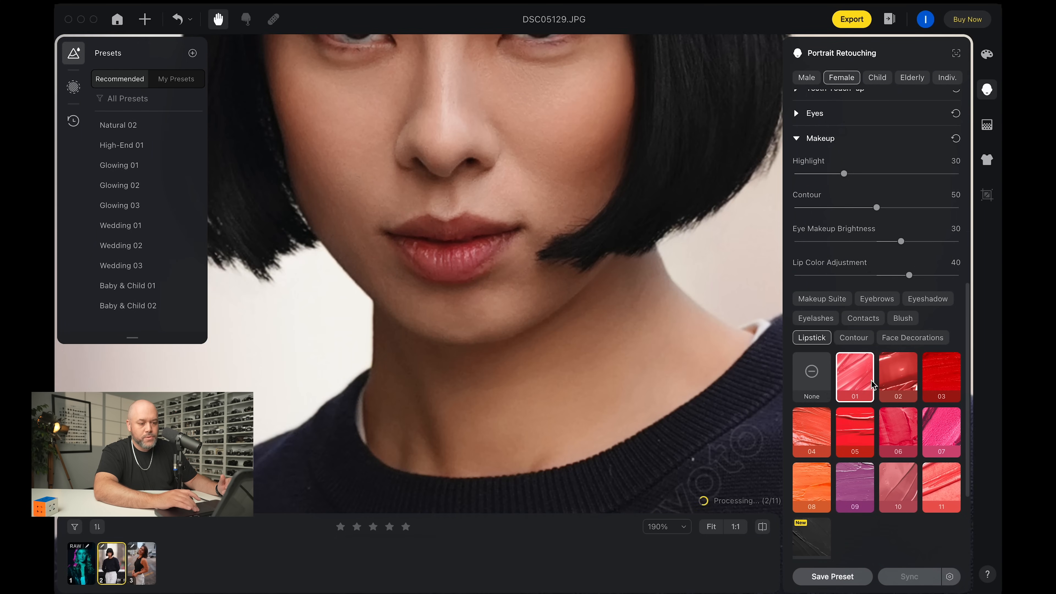
left_click(895, 380)
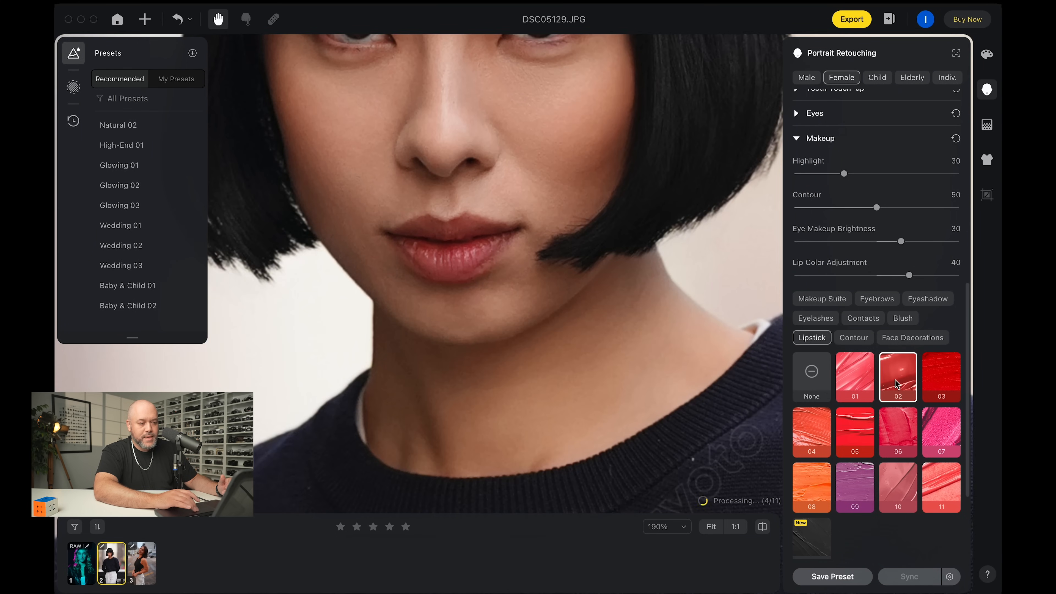
left_click(934, 385)
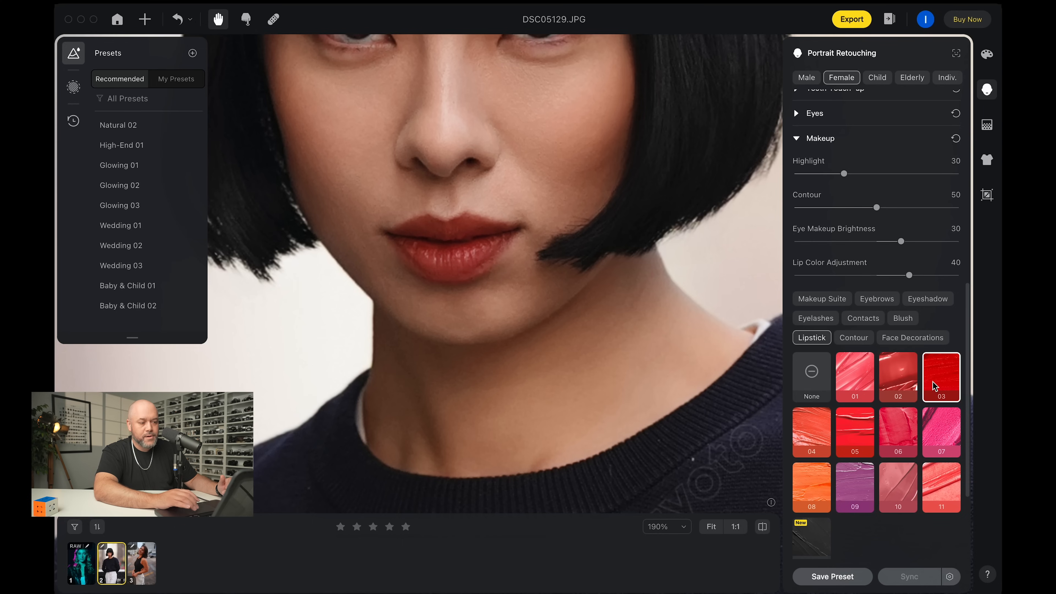
left_click(943, 443)
left_click(905, 436)
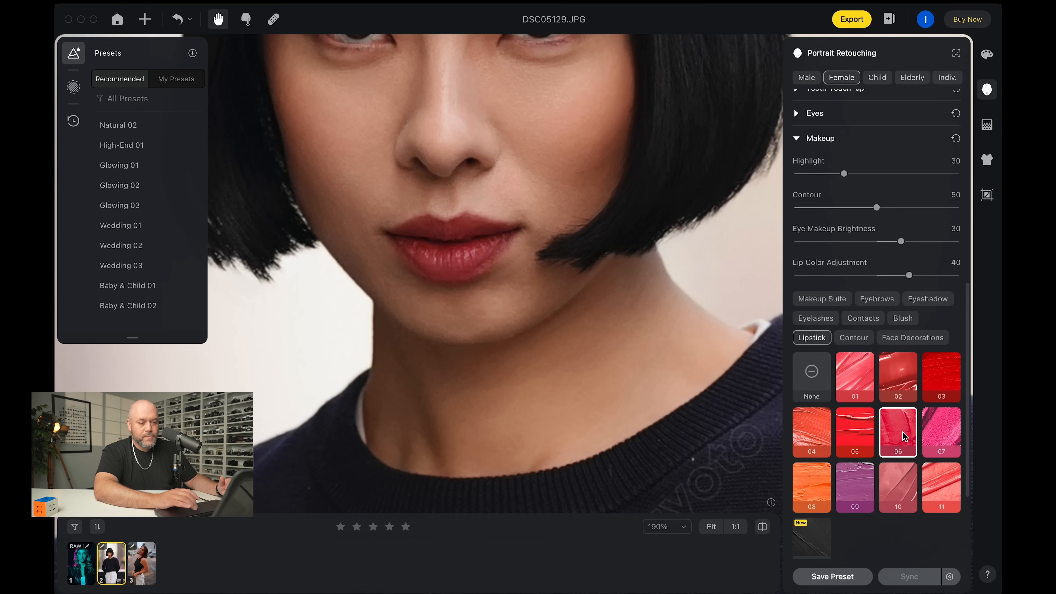
left_click(815, 441)
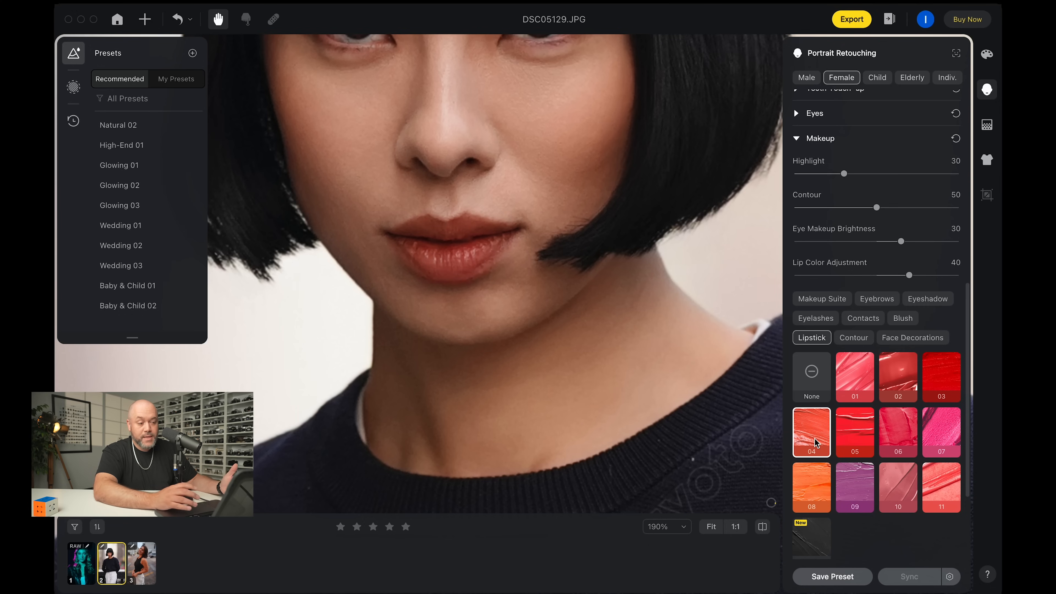
left_click(813, 495)
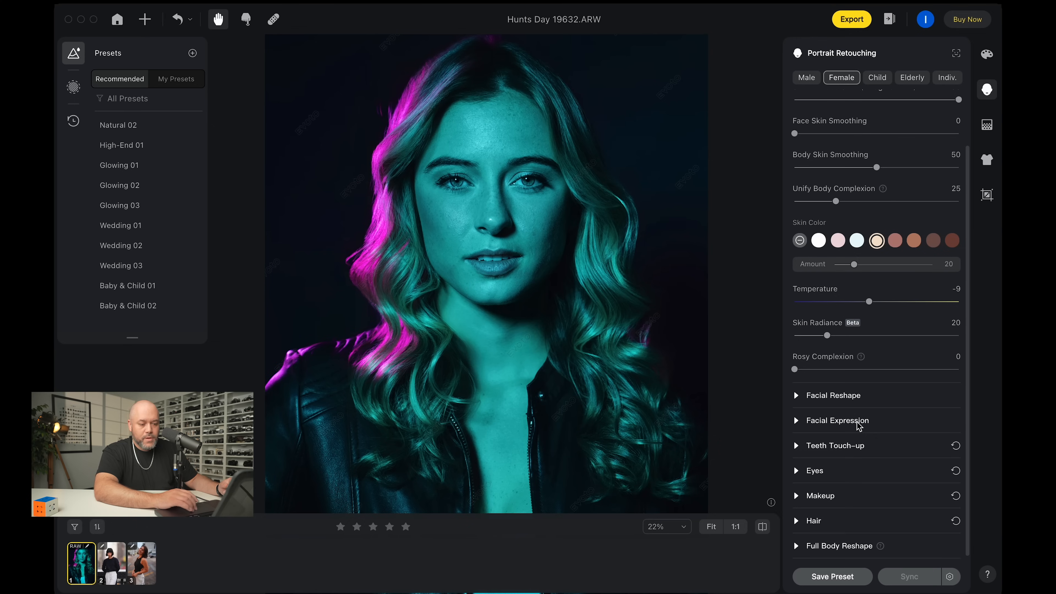
Step: Try the Transparent, White, Gray02, Black and Fabric02 headshot backdrops on the Hunts Day portrait
left_click(988, 161)
left_click(988, 127)
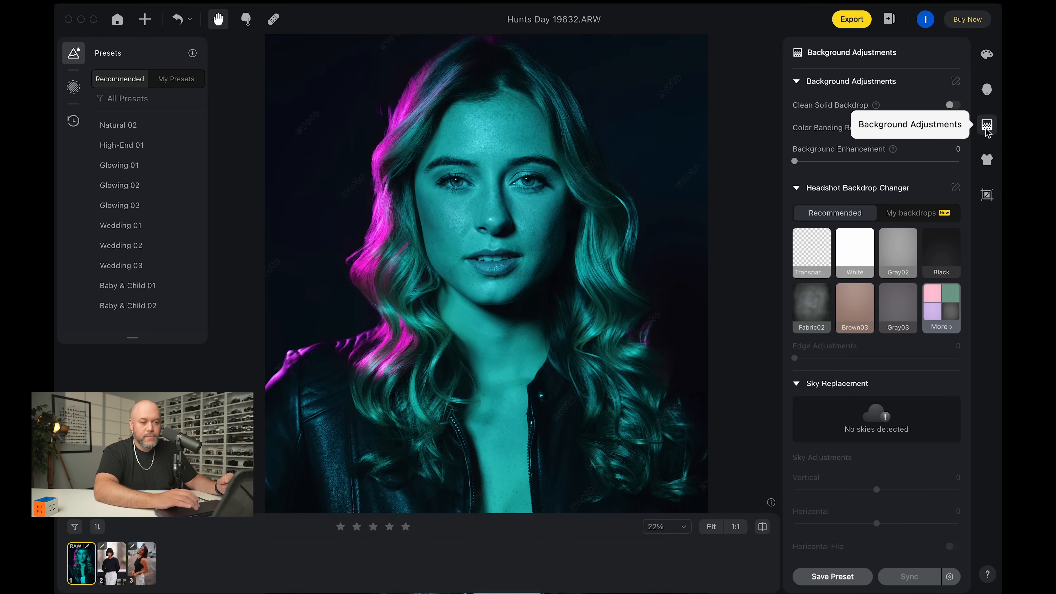
scroll(904, 127, "down", 2)
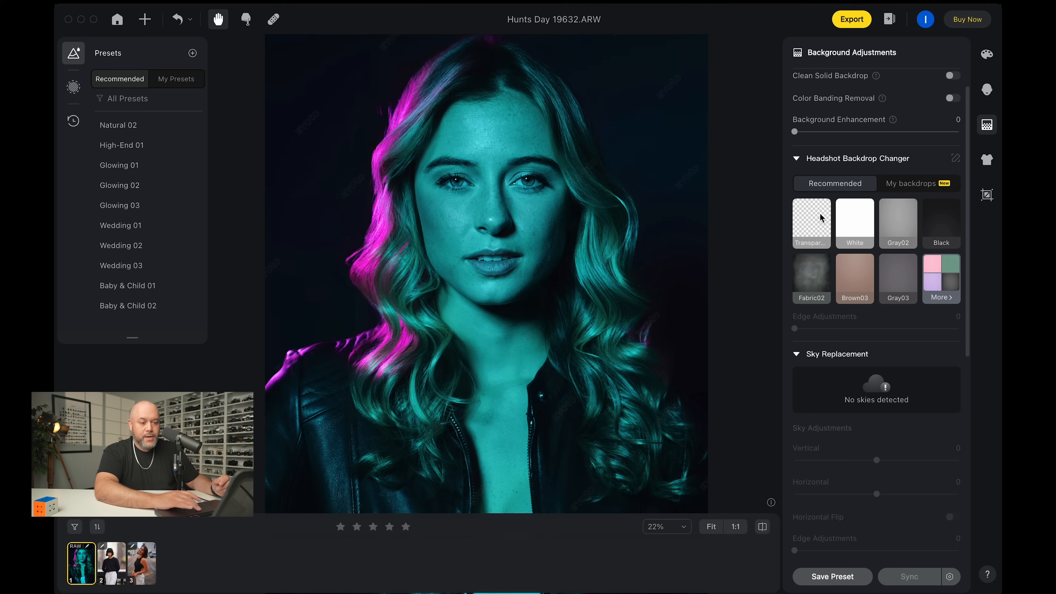
left_click(814, 220)
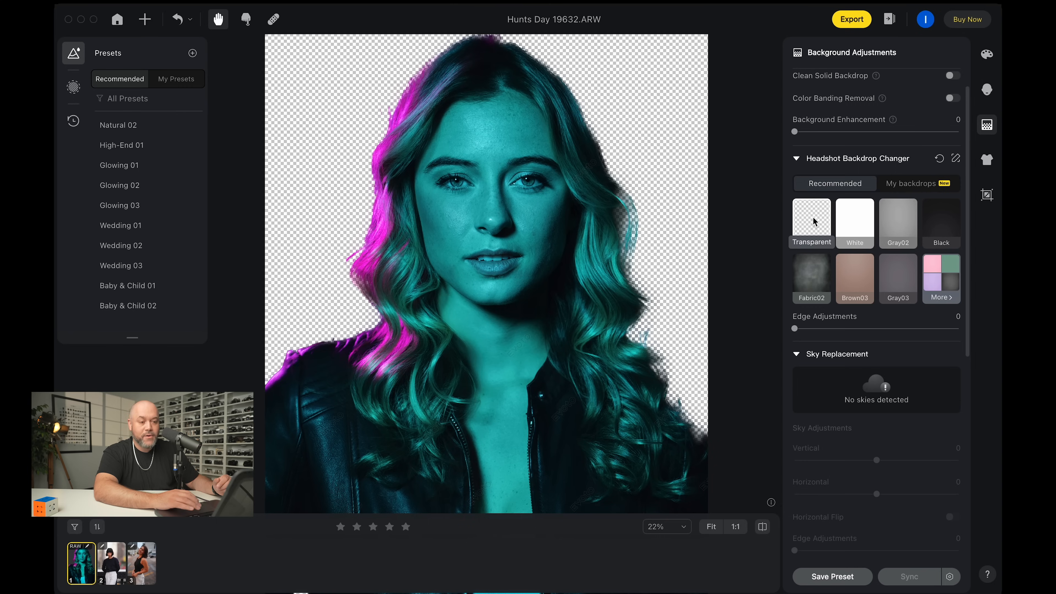
left_click(858, 225)
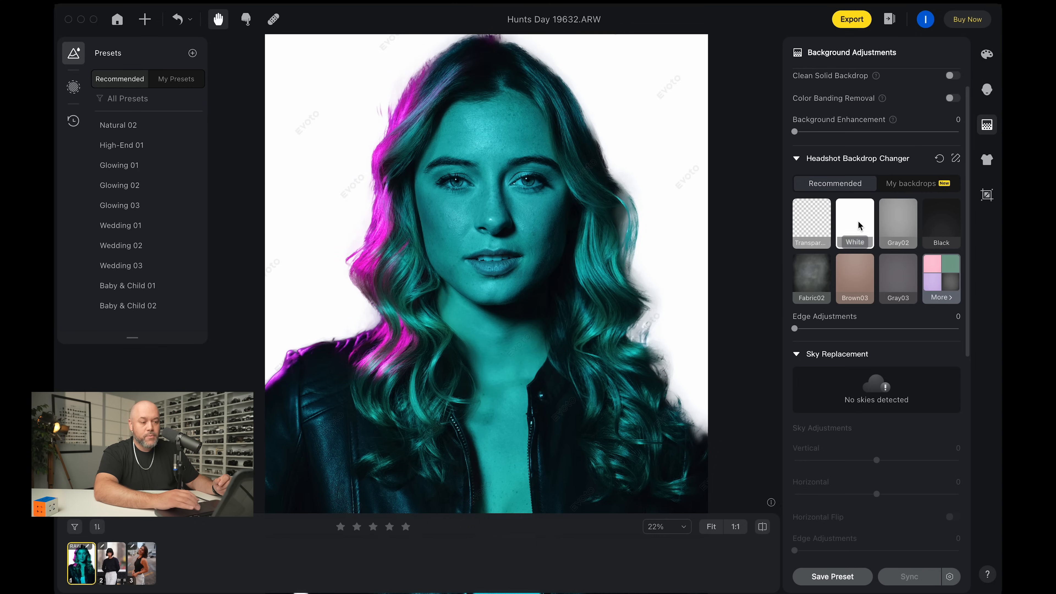
left_click(897, 225)
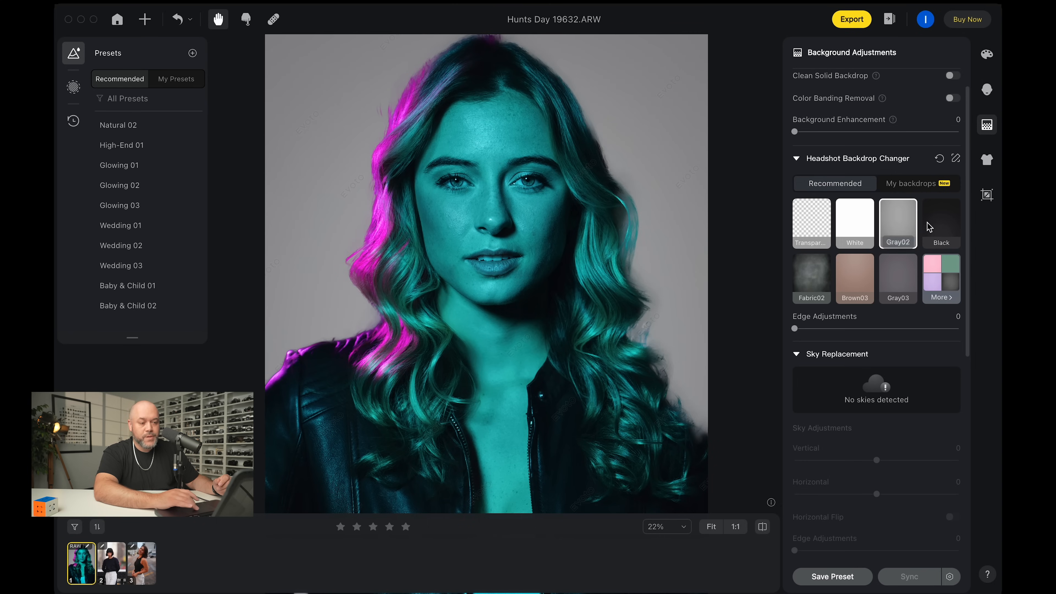
left_click(935, 226)
left_click(826, 284)
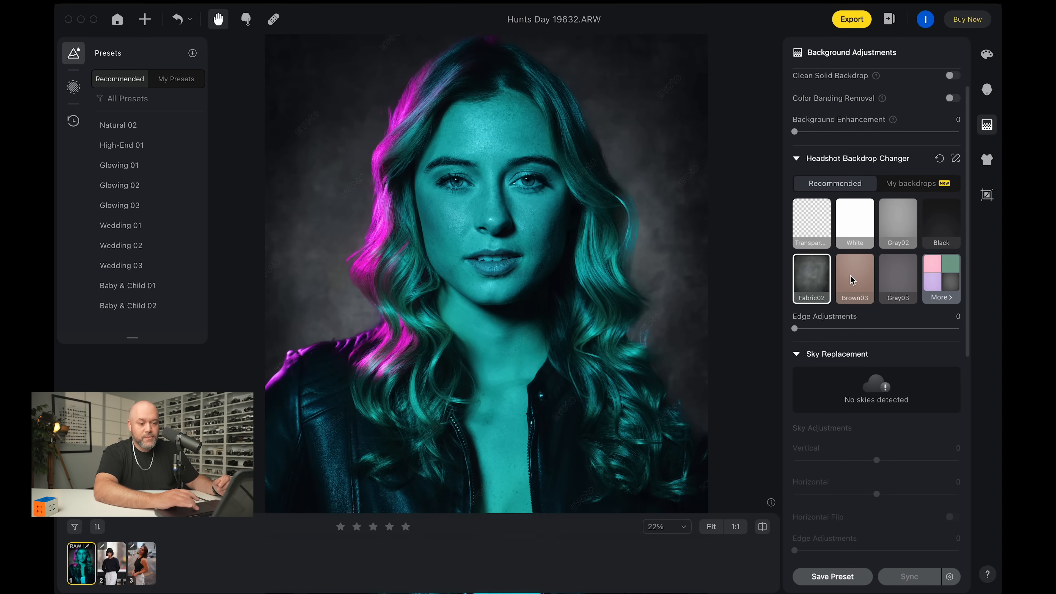
Step: Open the full headshot backdrop collection and try Fabric05, Green03, Green02 and Green01 behind the woman
left_click(928, 273)
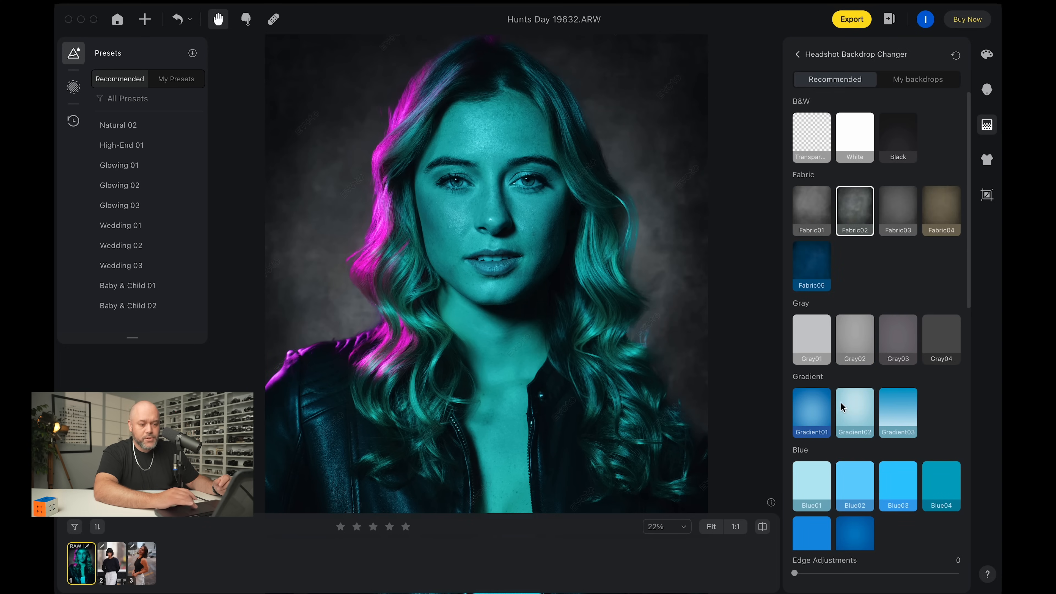
left_click(817, 271)
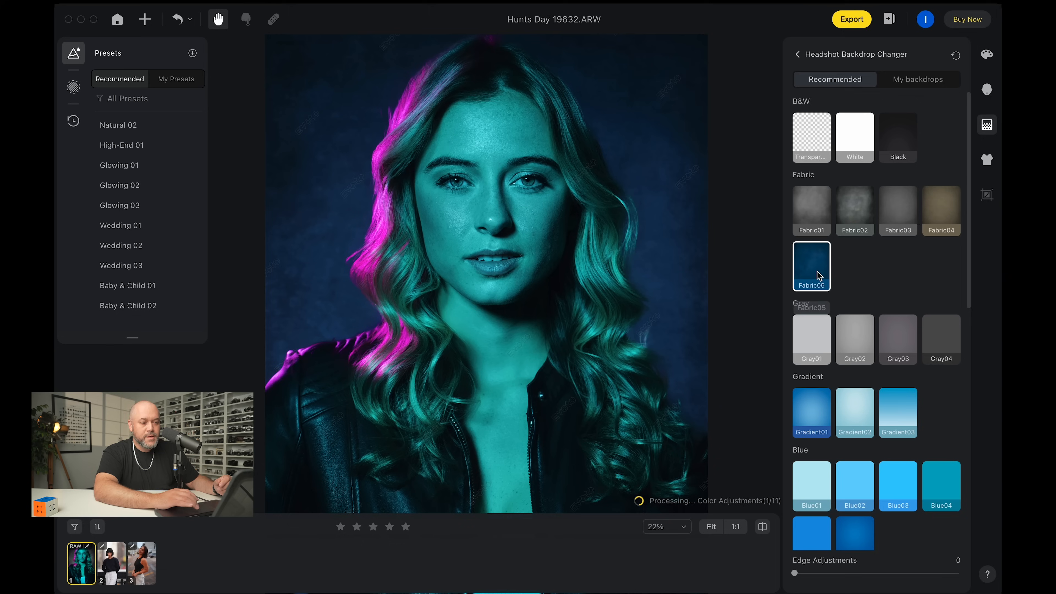
scroll(885, 413, "down", 5)
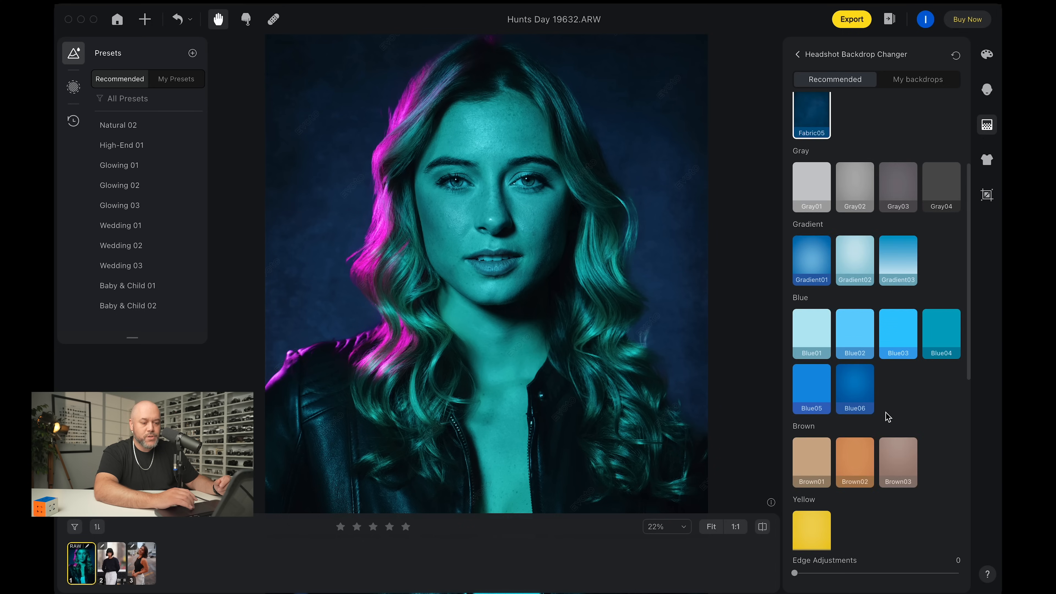
scroll(888, 416, "down", 3)
left_click(892, 466)
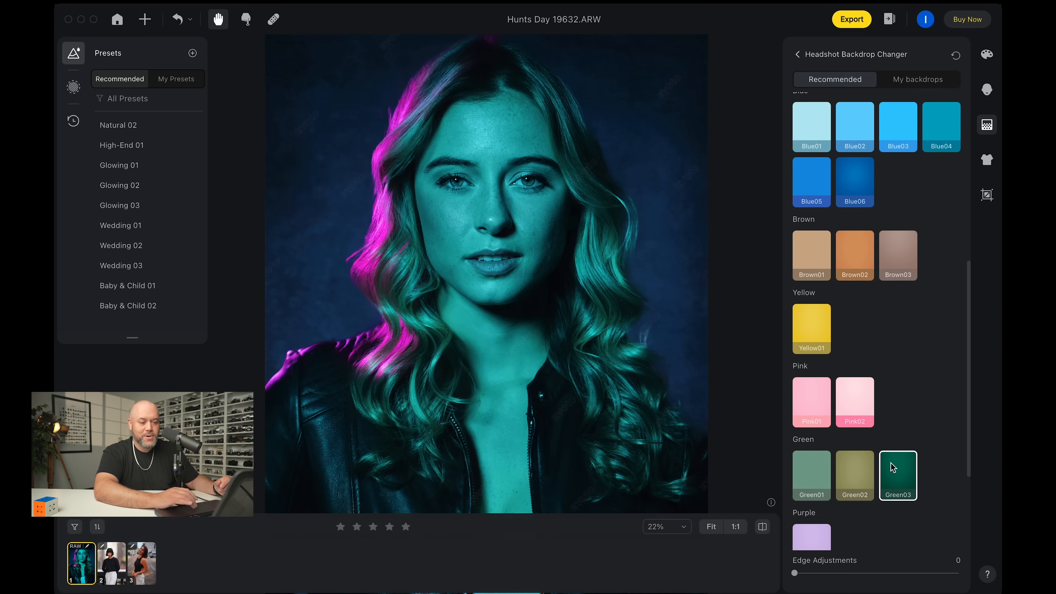
left_click(863, 478)
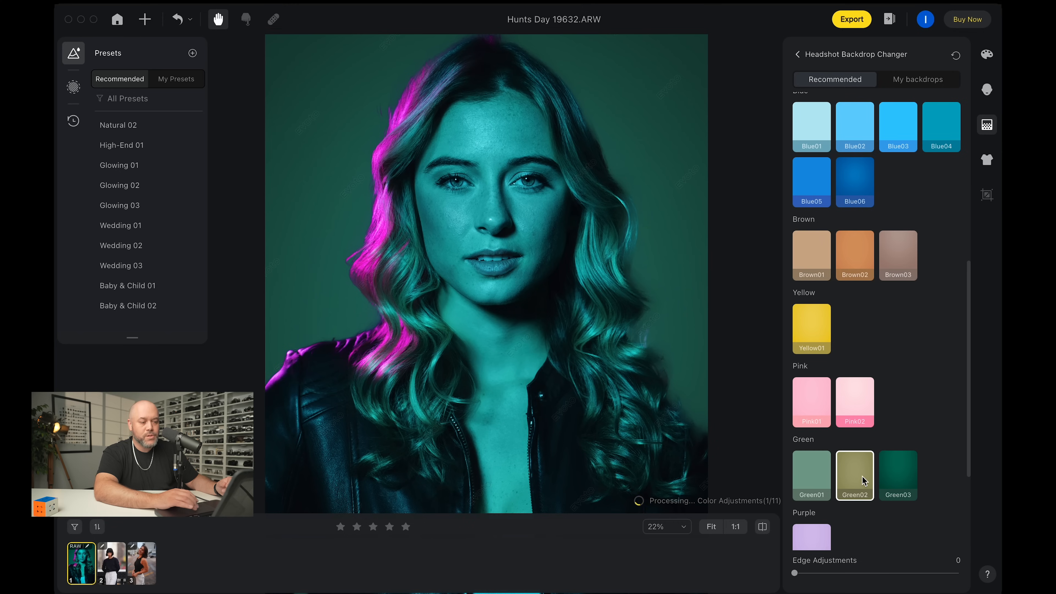
left_click(818, 475)
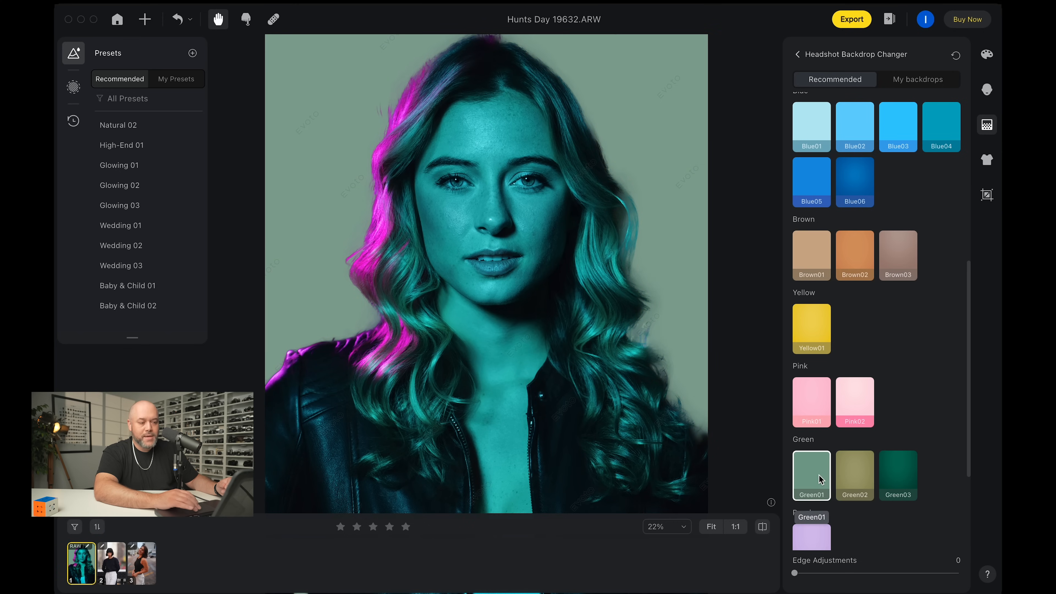
Step: Try the Fabric02, Fabric03 and Black backdrops and reset the backdrop to the original
scroll(818, 479, "up", 8)
left_click(858, 220)
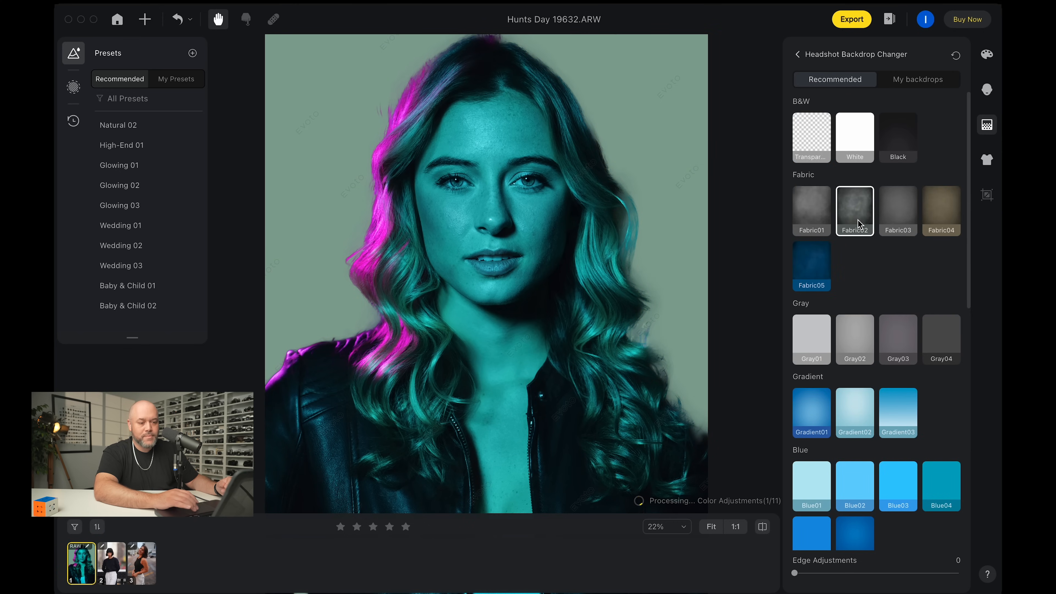
left_click(893, 211)
scroll(894, 249, "down", 3)
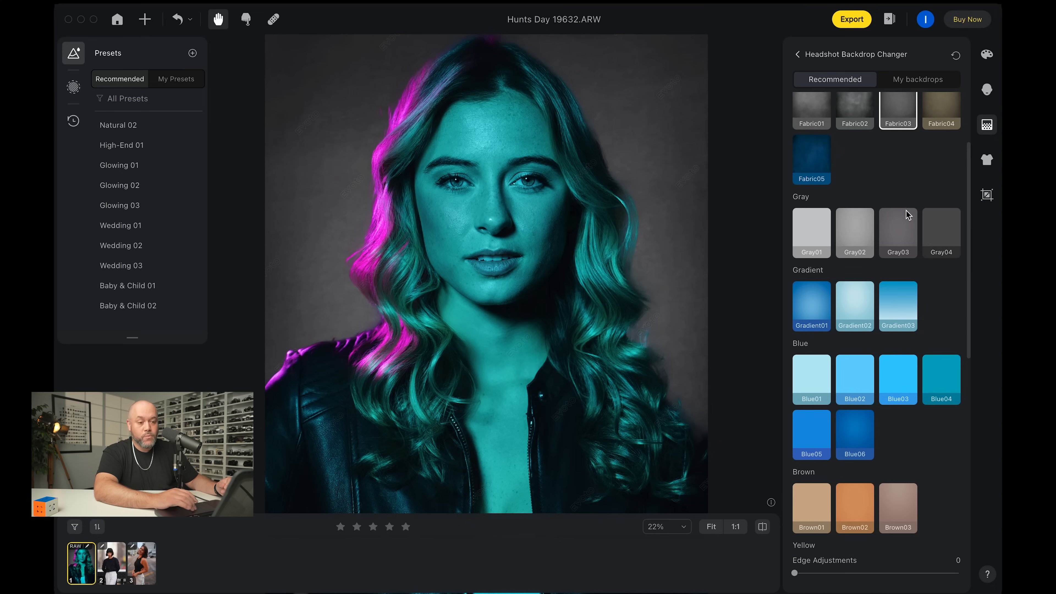
scroll(908, 214, "up", 3)
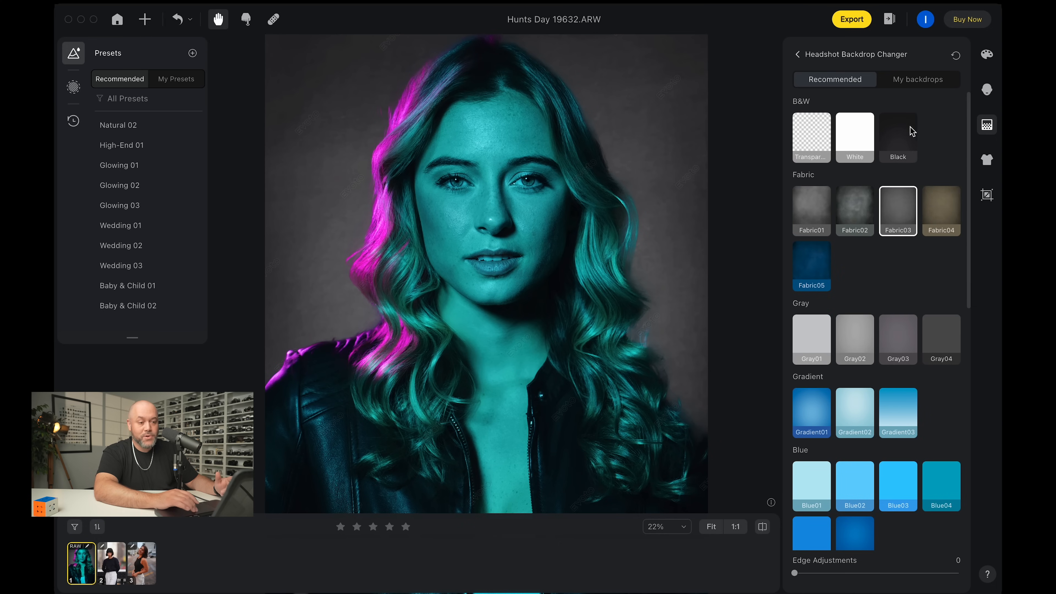
left_click(956, 56)
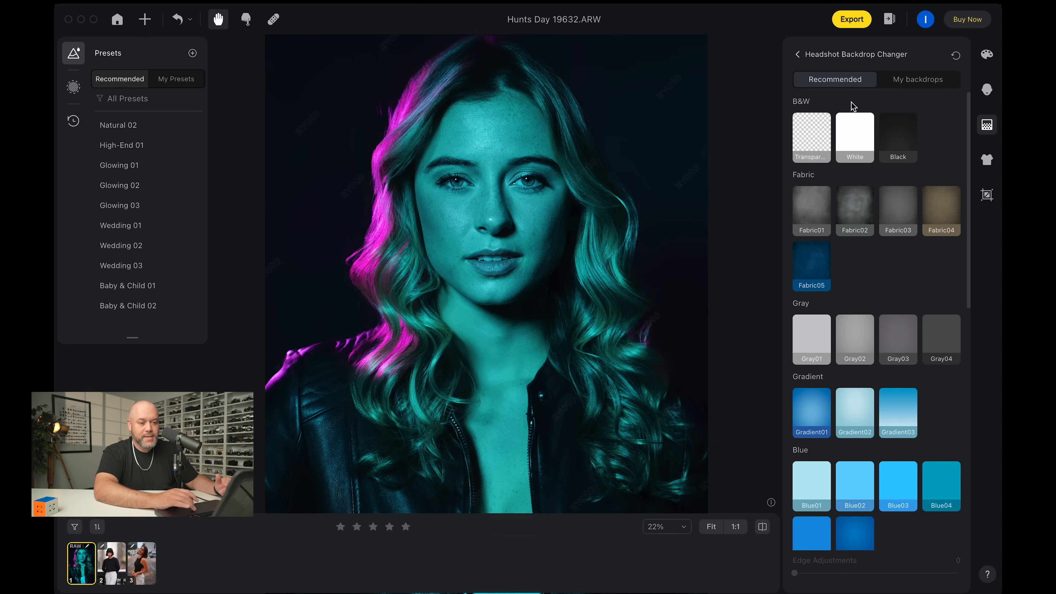
left_click(895, 139)
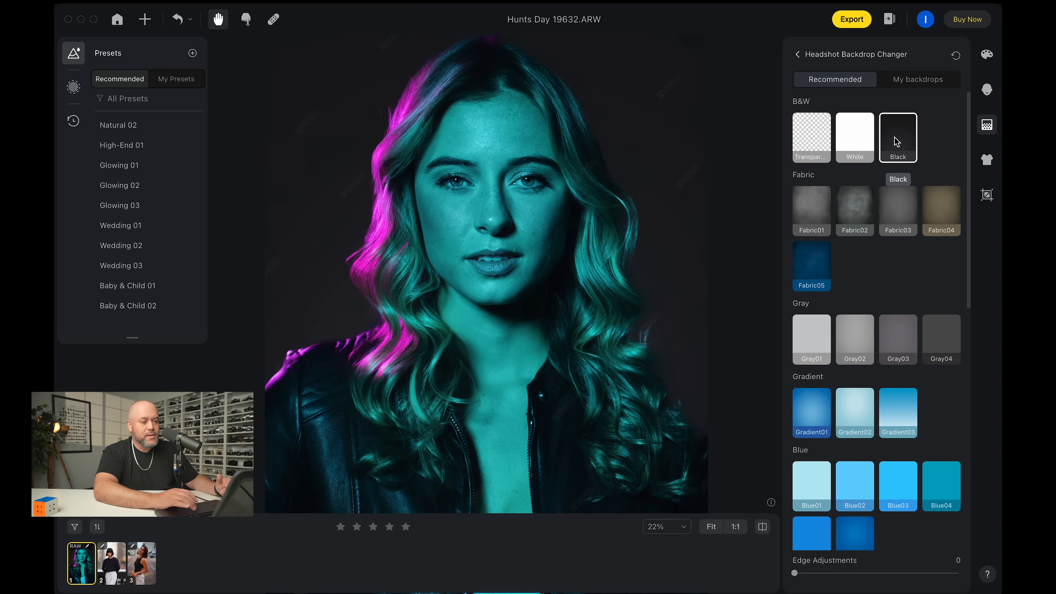
left_click(956, 55)
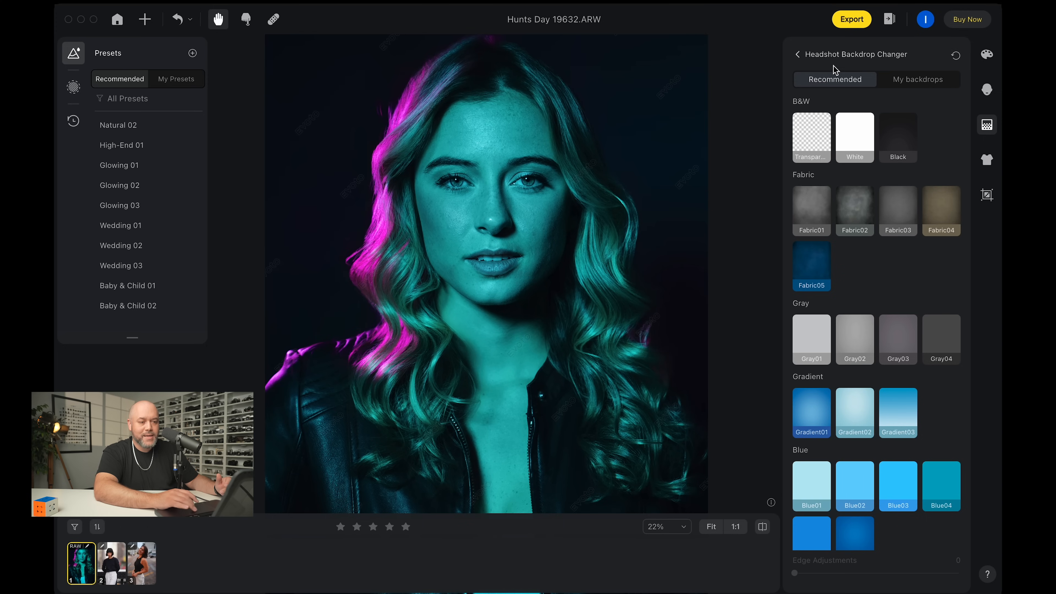
Step: Return to the background adjustments, collapse Sky Replacement, and view the Crop options without cropping the photo
left_click(797, 56)
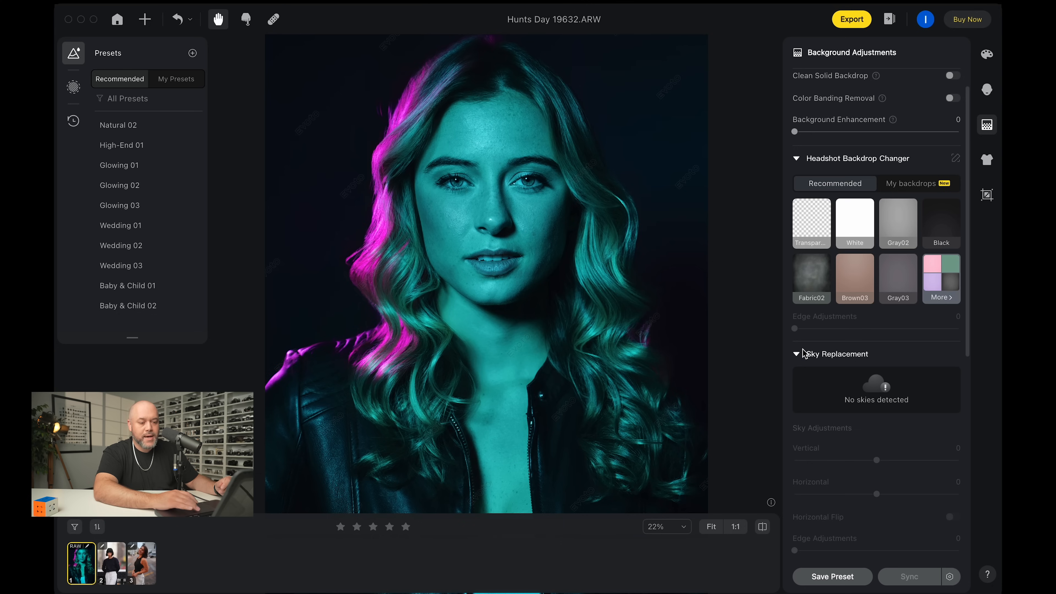
left_click(795, 354)
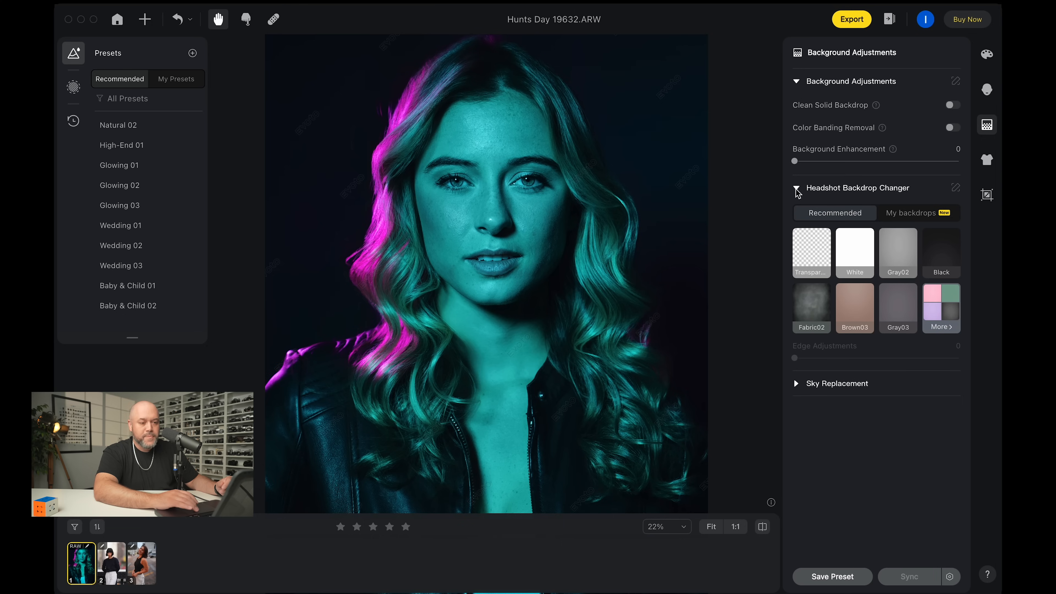
left_click(986, 193)
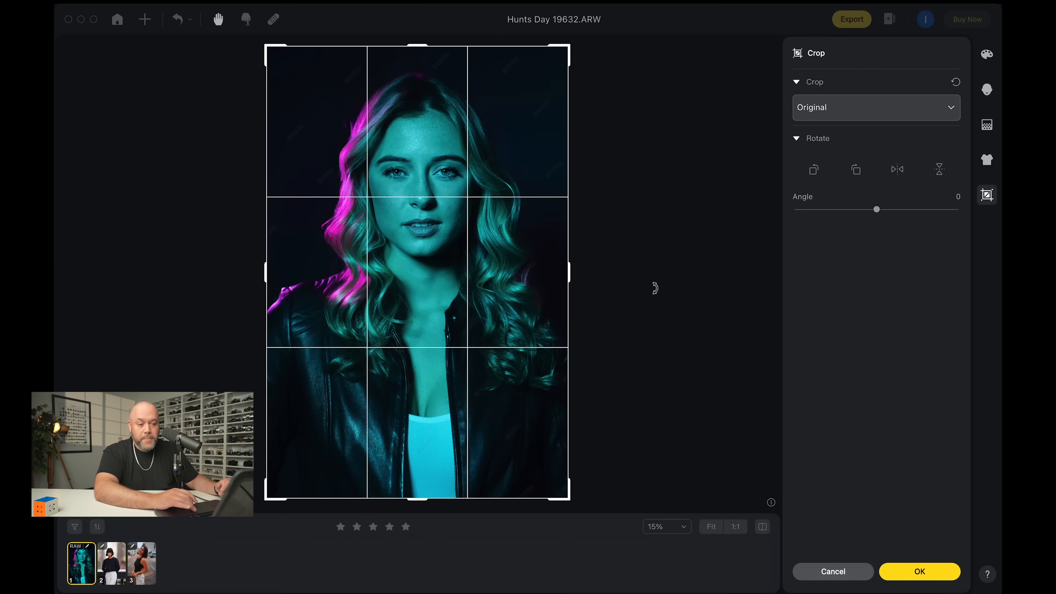
left_click(987, 54)
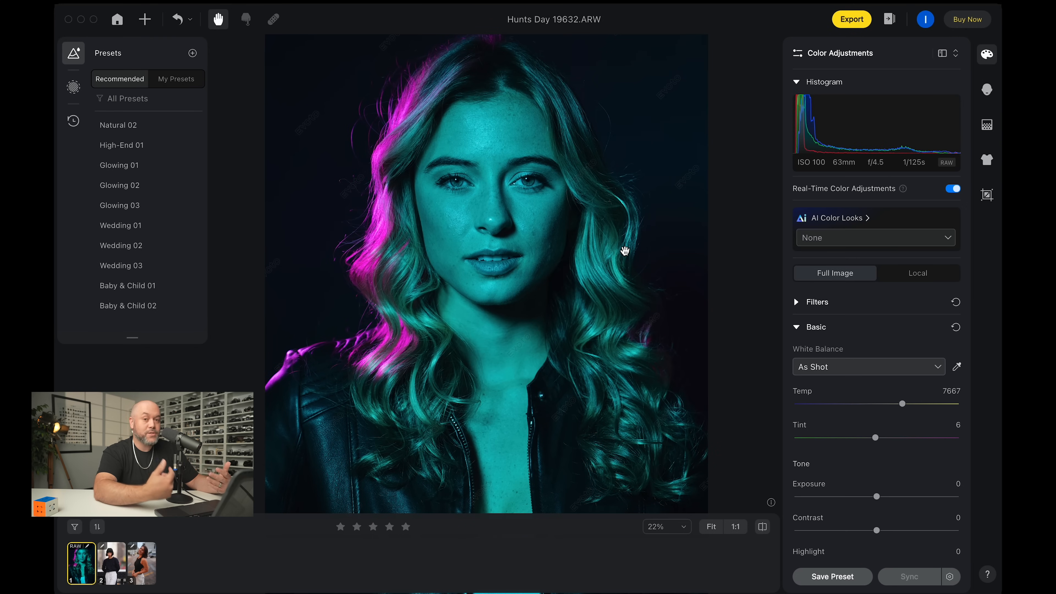
Step: Try an Overall Grain Strength of 16 and 100 on the portrait and settle on 28
scroll(854, 344, "down", 10)
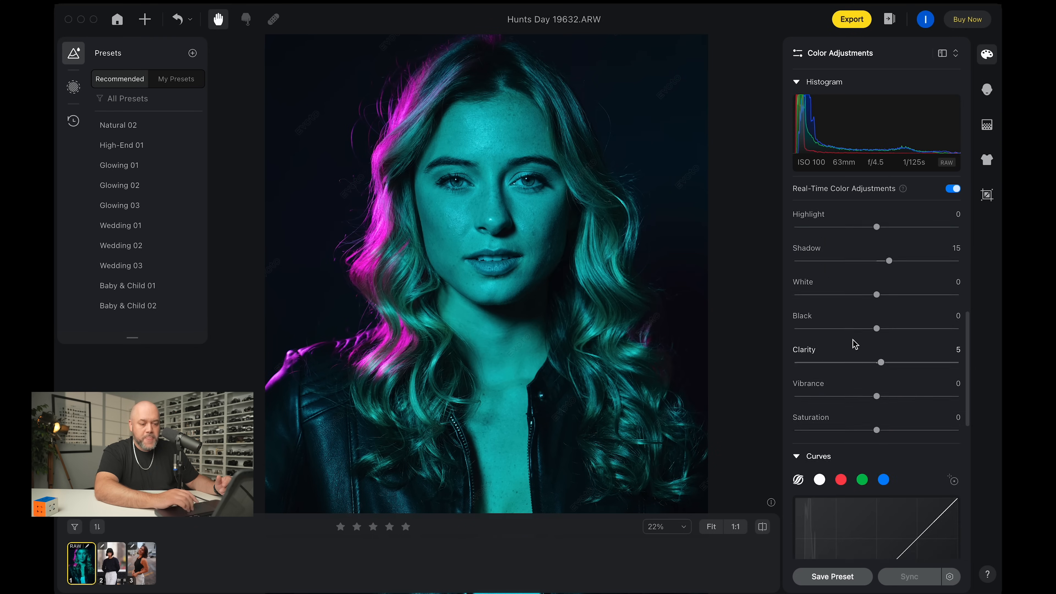
scroll(854, 343, "down", 8)
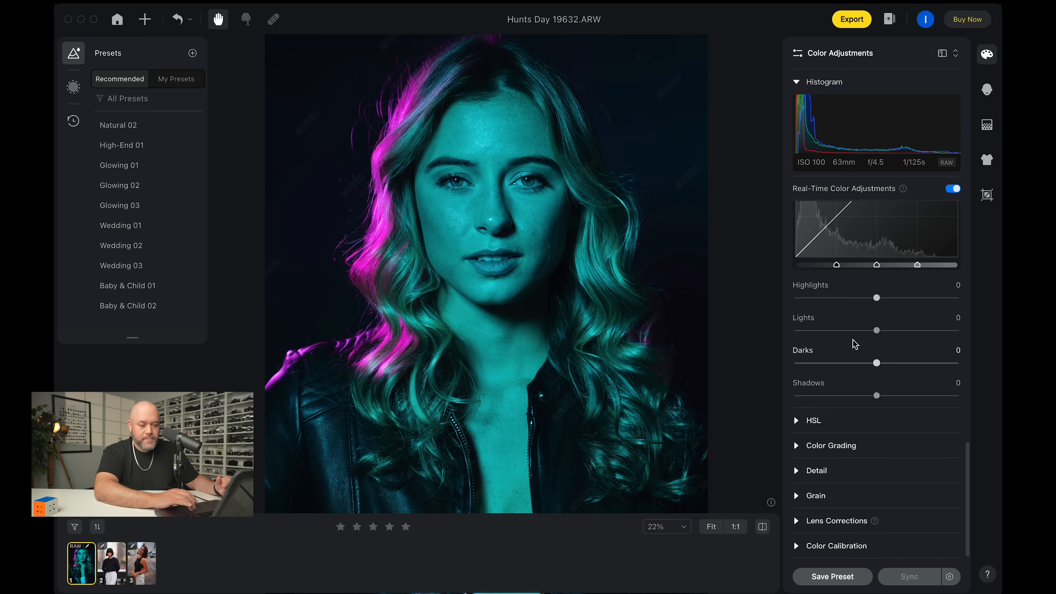
left_click(797, 496)
scroll(797, 499, "down", 5)
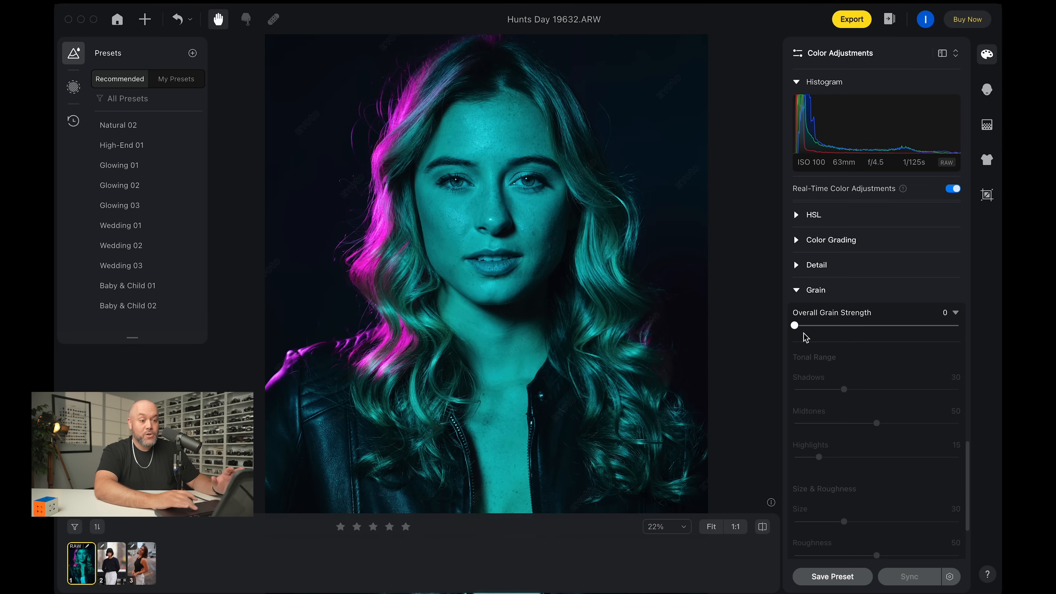
left_click_drag(796, 326, 833, 331)
scroll(594, 231, "up", 5)
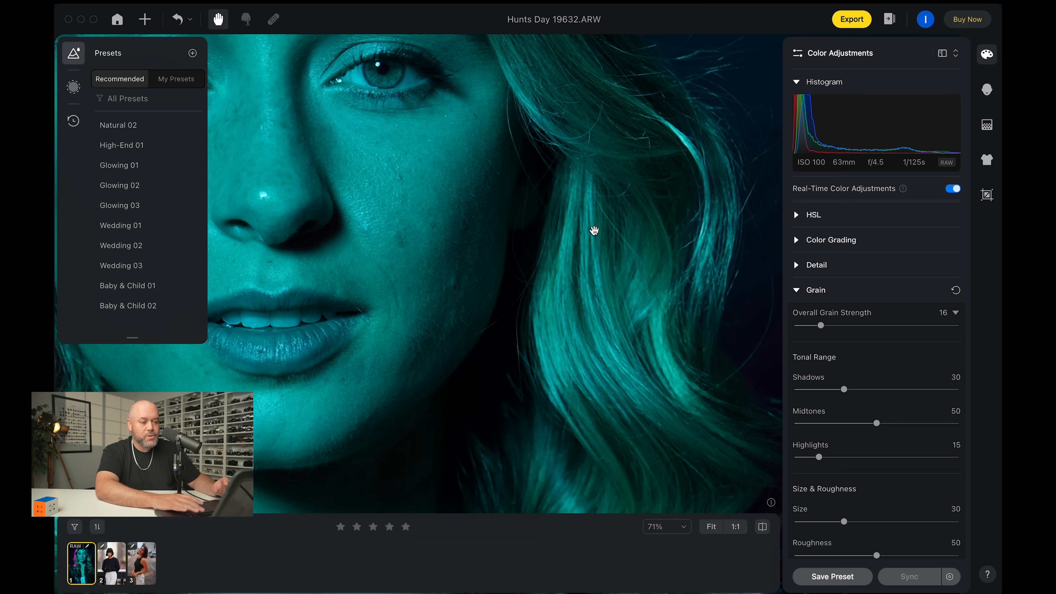
left_click_drag(831, 326, 972, 326)
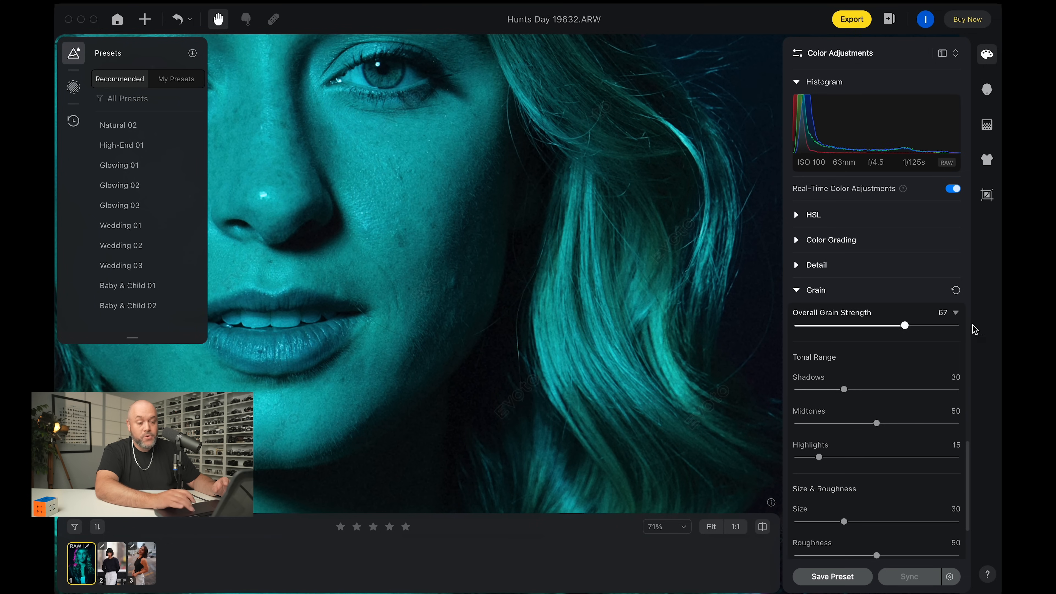
scroll(702, 349, "down", 3)
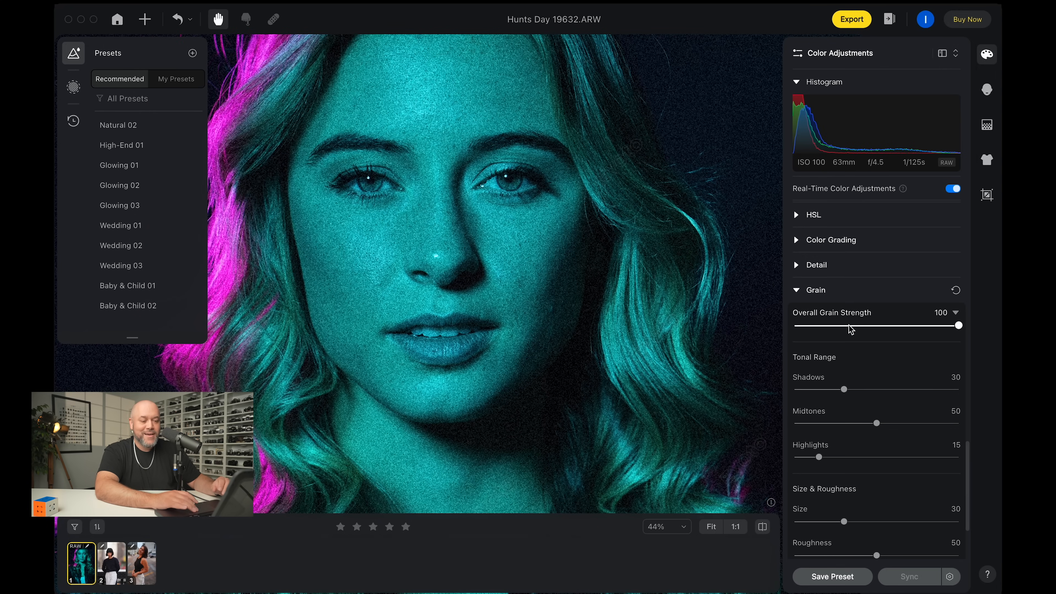
left_click(841, 327)
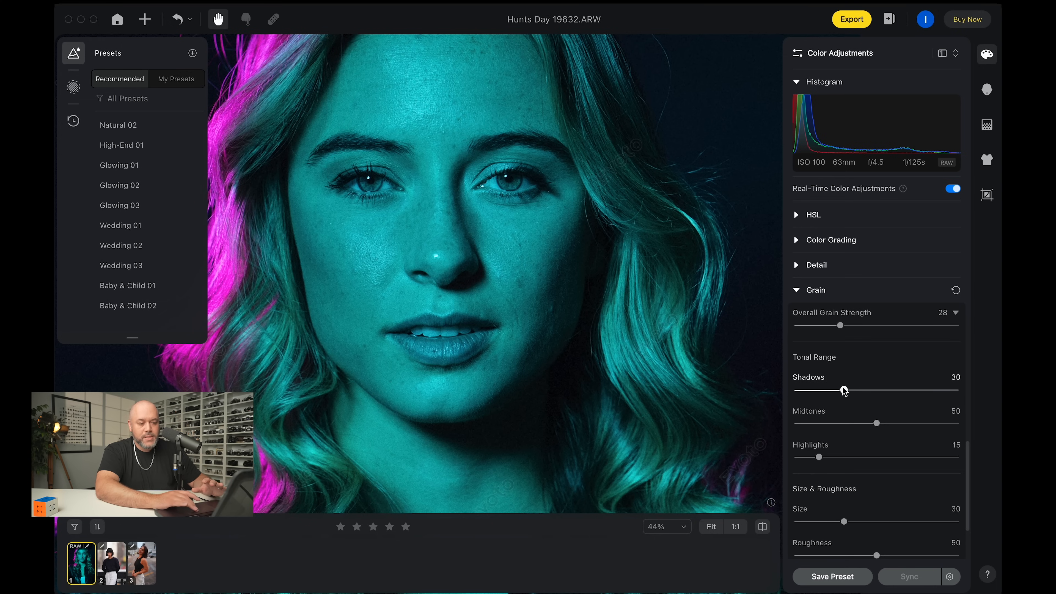
Step: Set the grain's tonal range to Shadows 19, Midtones 33 and Highlights 8
mouse_move(844, 393)
left_mouse_down()
mouse_move(982, 392)
mouse_move(826, 393)
left_mouse_up()
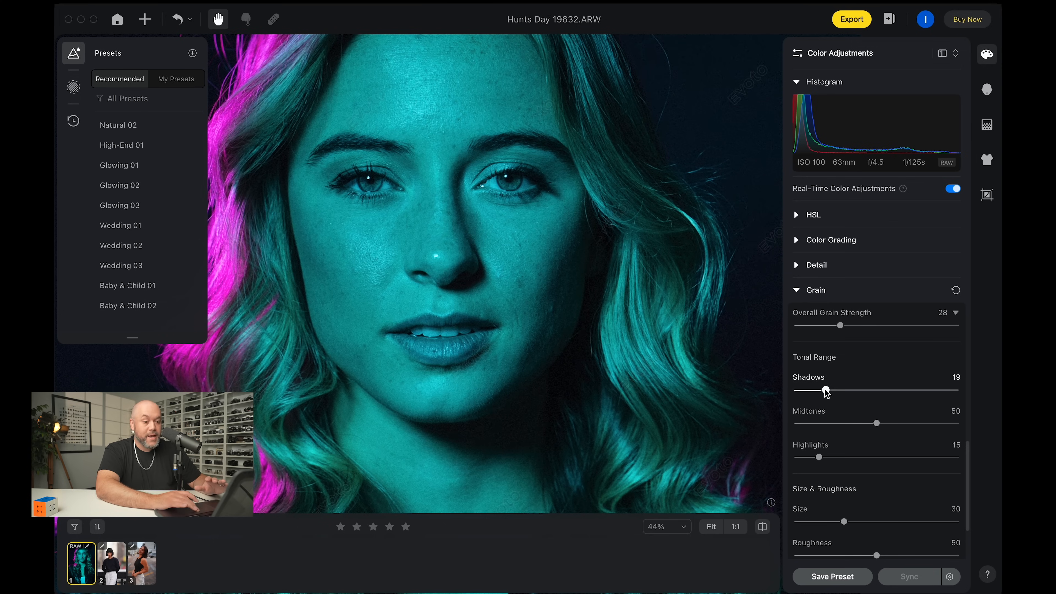
left_click_drag(877, 424, 848, 424)
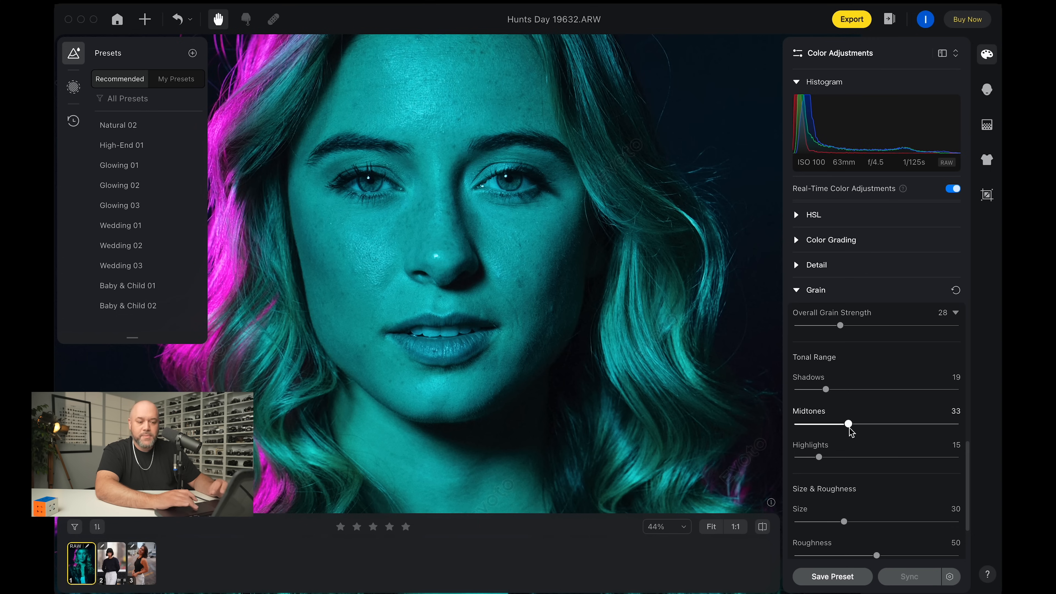
left_click_drag(819, 457, 808, 458)
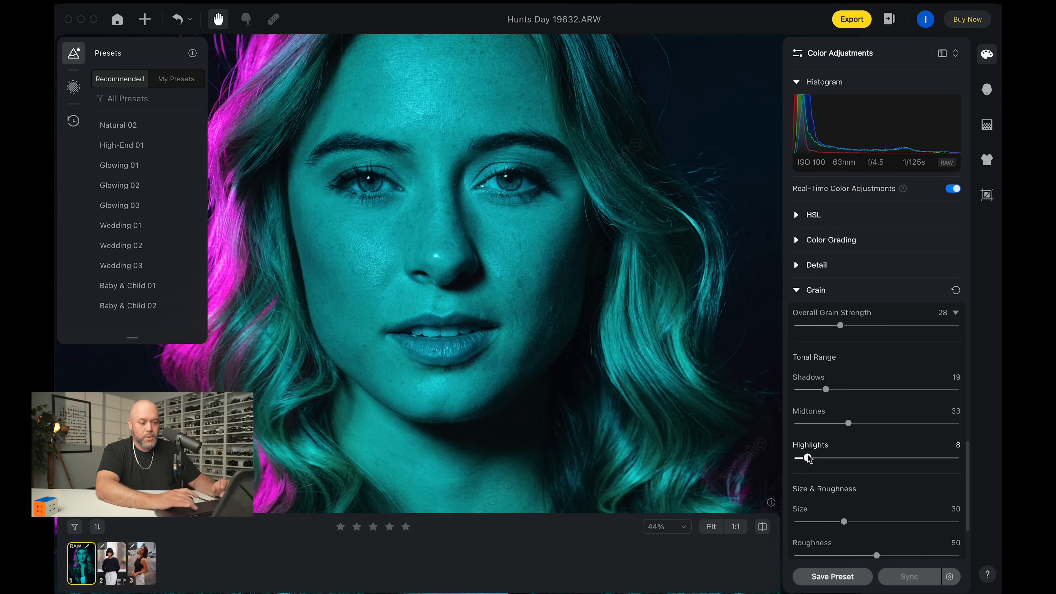
Step: Set the grain Size to 100 and inspect the grain up close on the face
scroll(873, 443, "down", 3)
scroll(873, 443, "down", 1)
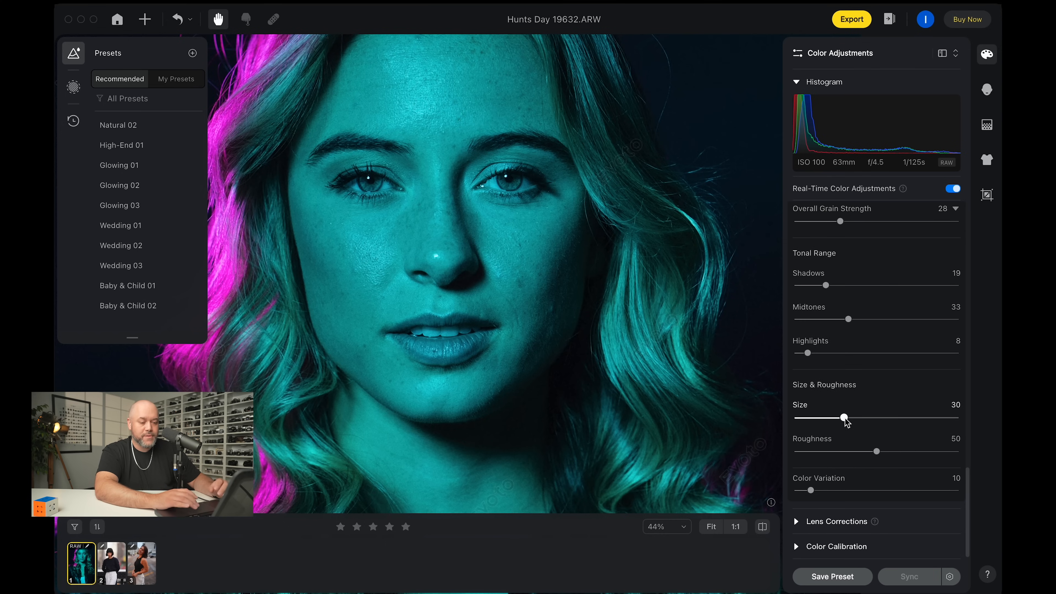
left_click_drag(845, 418, 1001, 420)
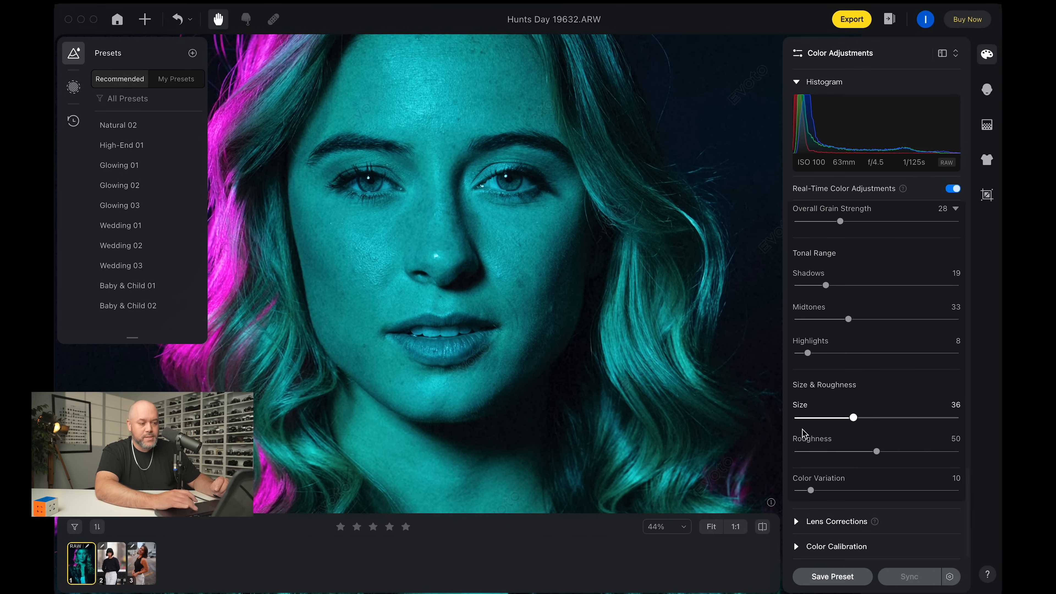
scroll(570, 275, "up", 1)
scroll(569, 274, "up", 5)
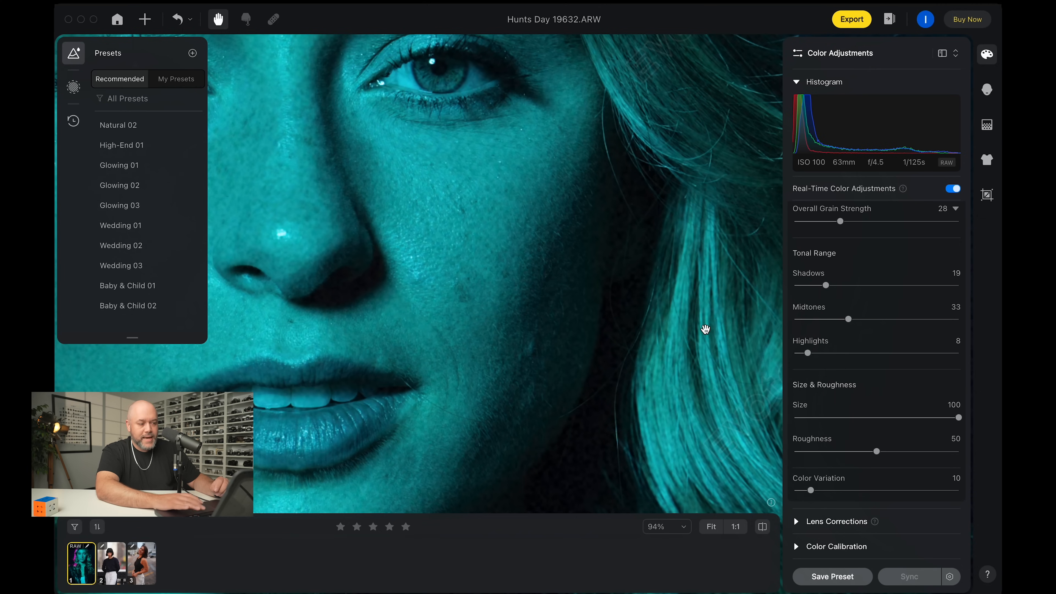
Step: Try a grain Size of 23, and undo the recent size changes back to 30
left_click_drag(958, 417, 832, 419)
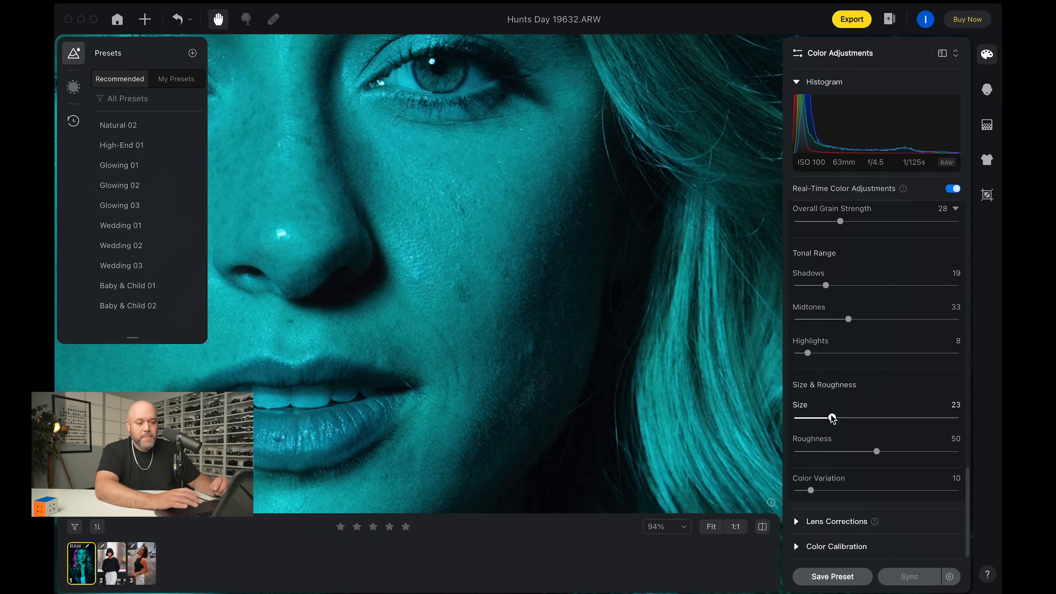
key("super+z")
key("super+z")
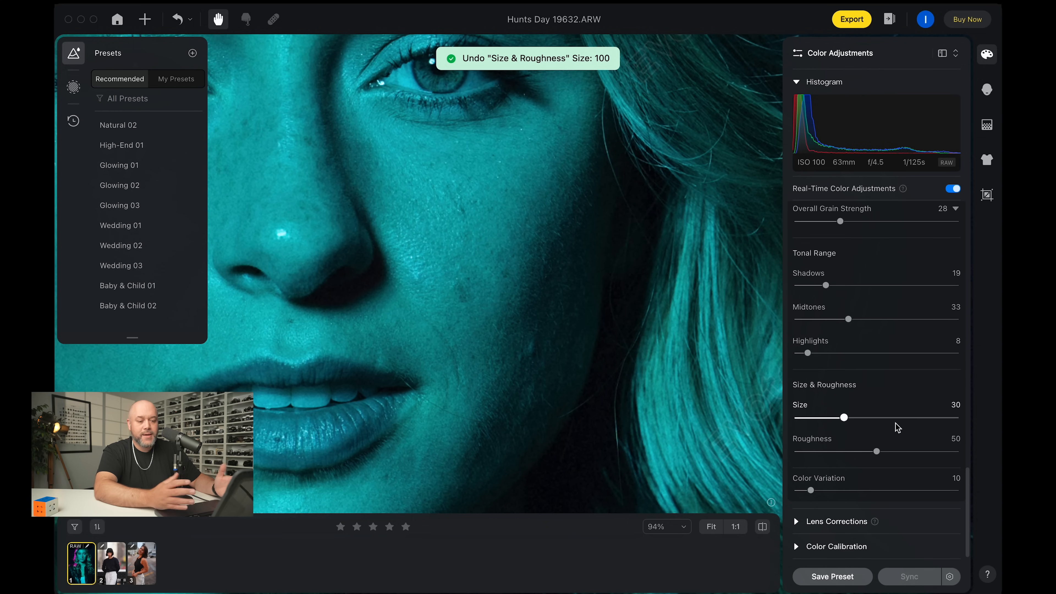
Step: Set the grain Roughness to 71, try a Color Variation of 66 and undo that variation change
left_click(877, 452)
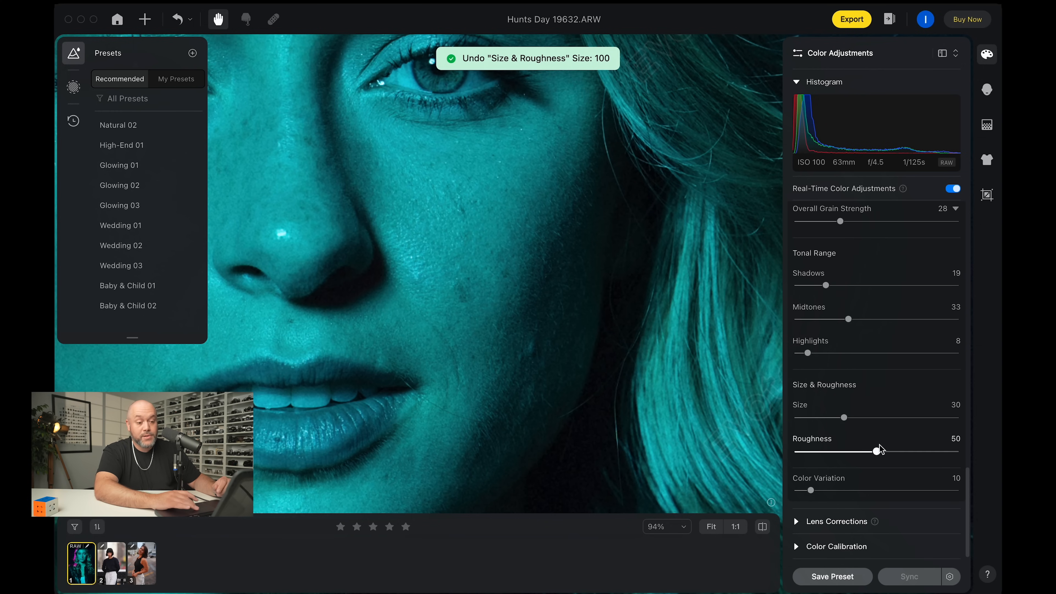
left_click_drag(877, 453, 912, 444)
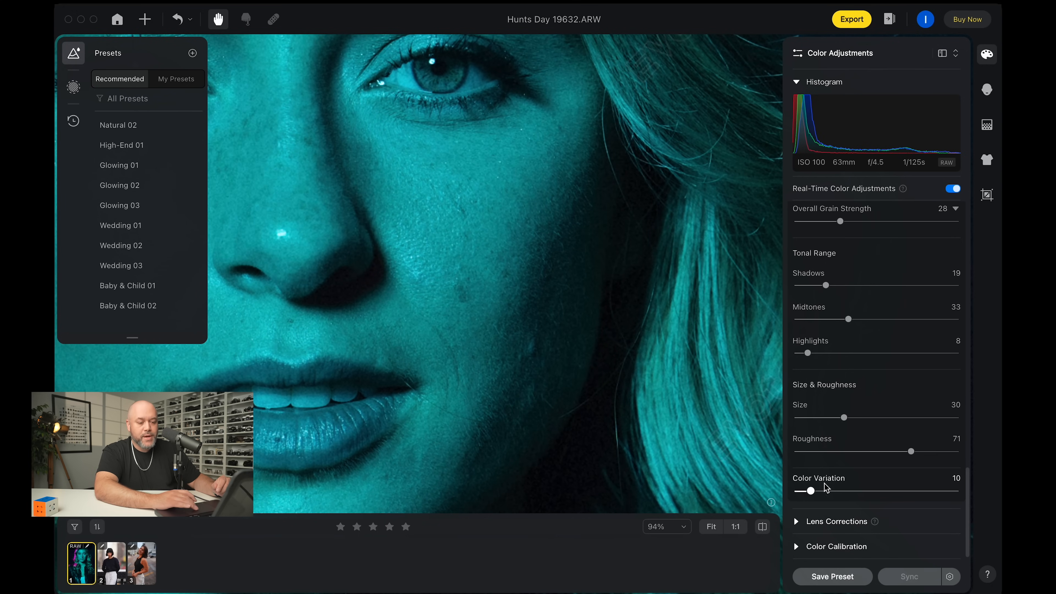
left_click_drag(811, 491, 931, 492)
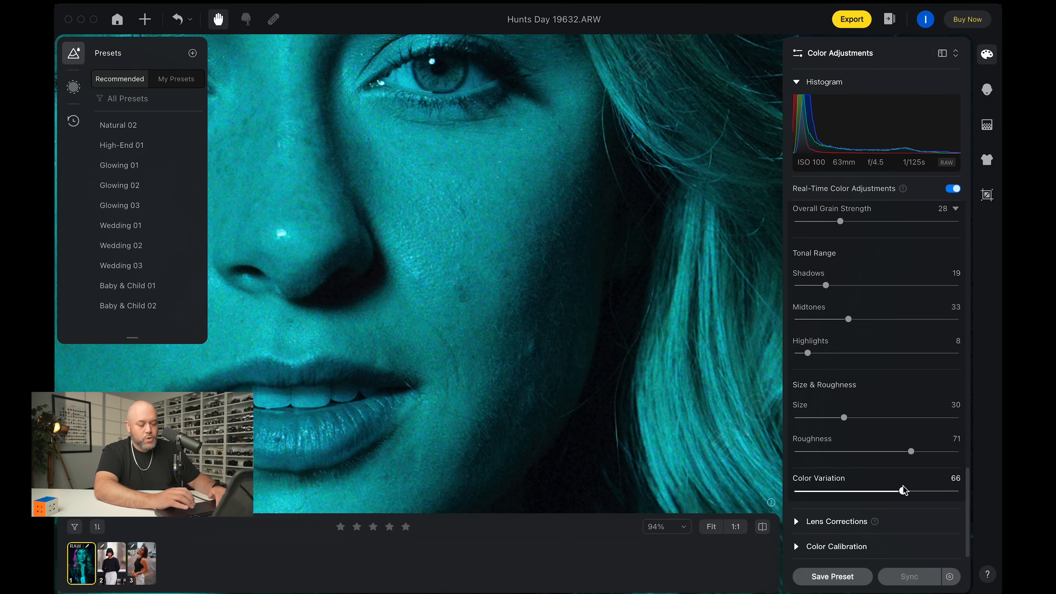
key("super+z")
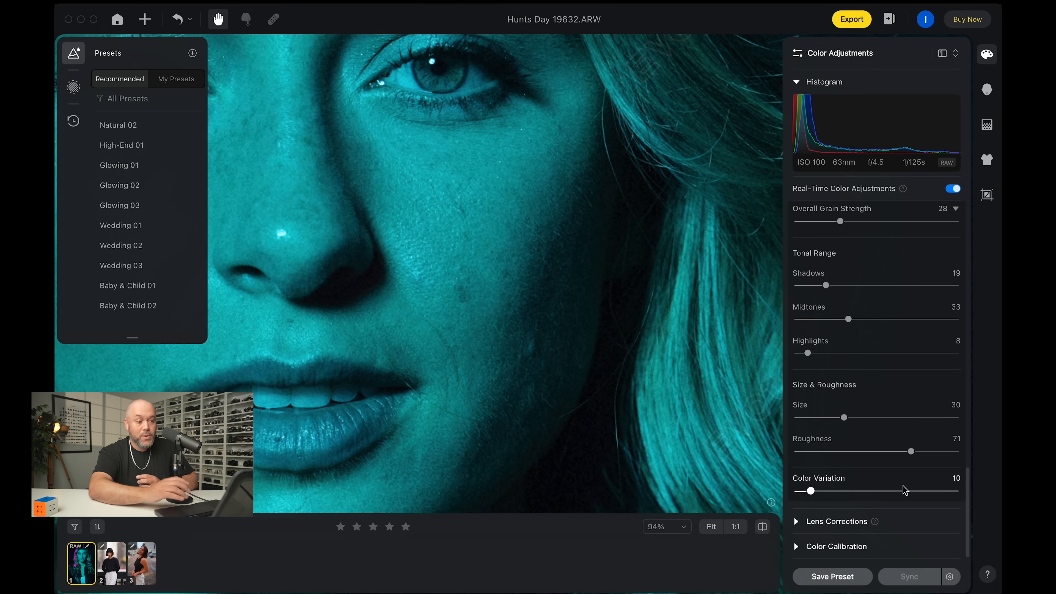
Step: Review the whole grained portrait, bring up its Portrait Retouching settings, and view the retouched DSC05129.JPG
scroll(585, 382, "down", 3)
scroll(585, 382, "down", 3)
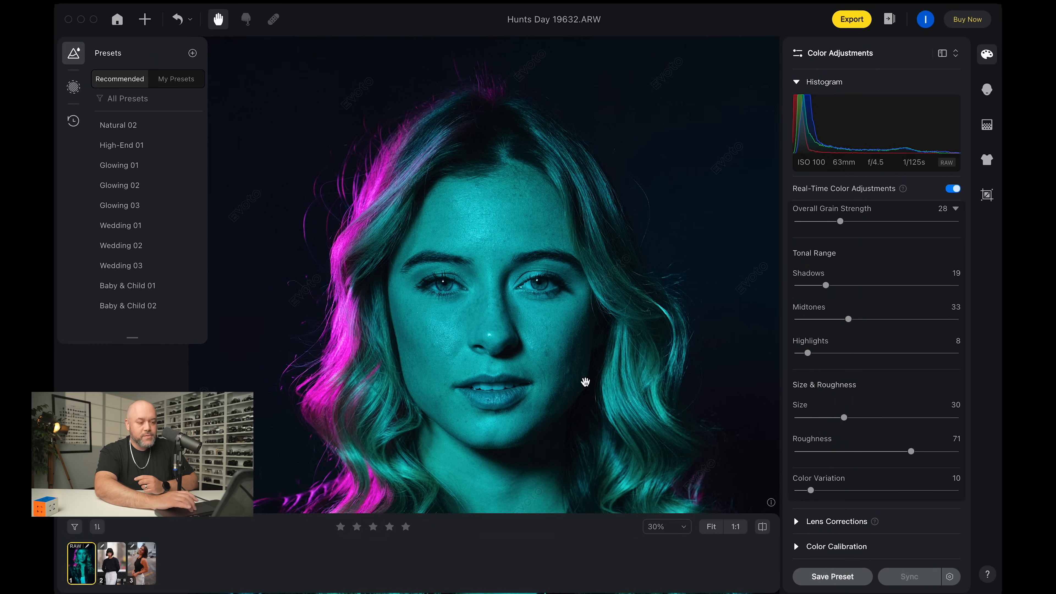
scroll(663, 279, "up", 1)
scroll(664, 280, "down", 1)
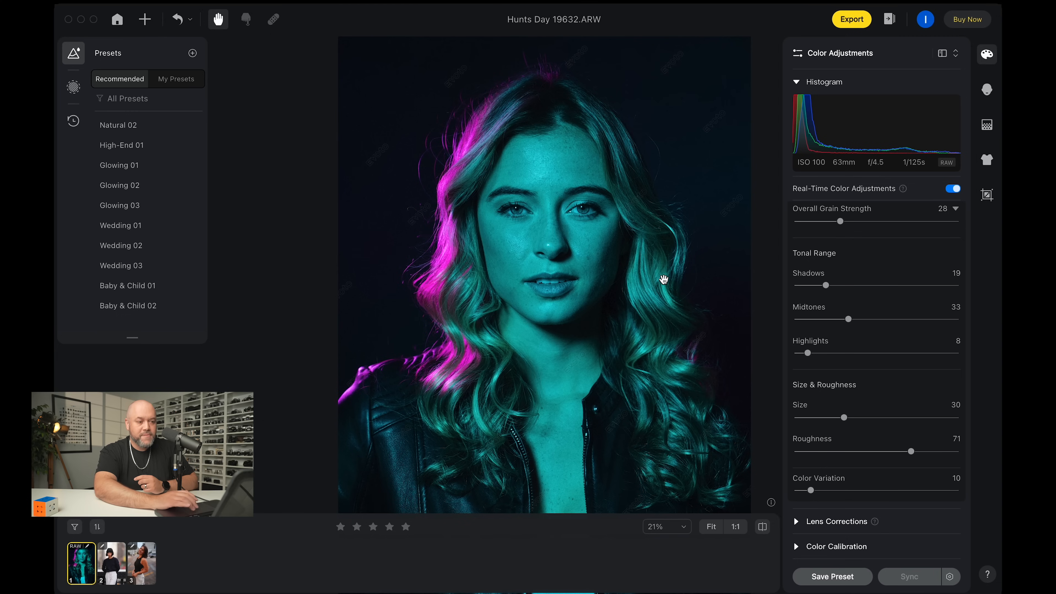
left_click(987, 90)
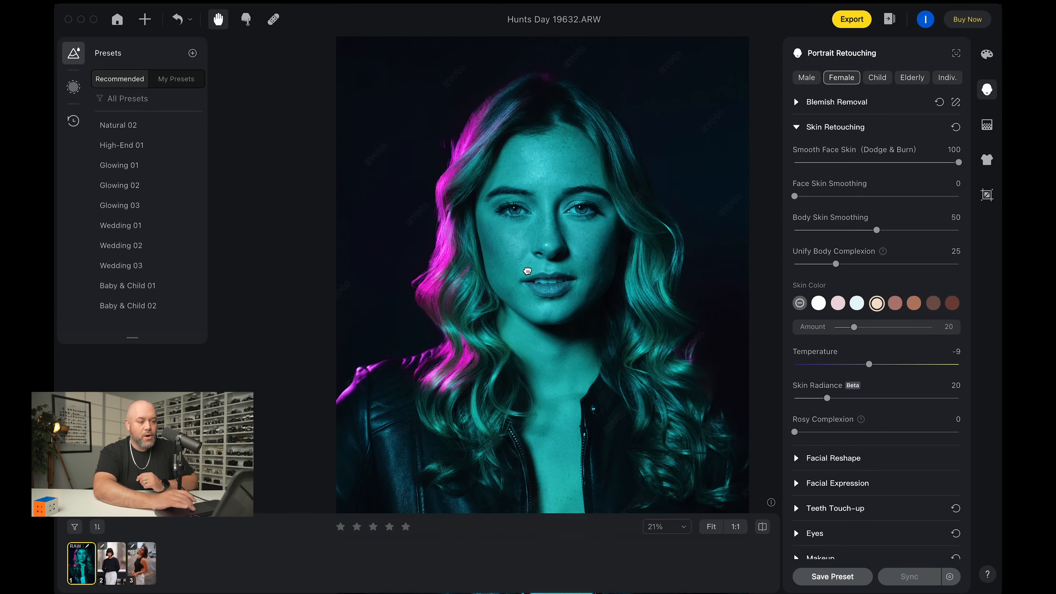
left_click_drag(530, 270, 476, 270)
scroll(476, 271, "down", 3)
left_click_drag(616, 283, 608, 223)
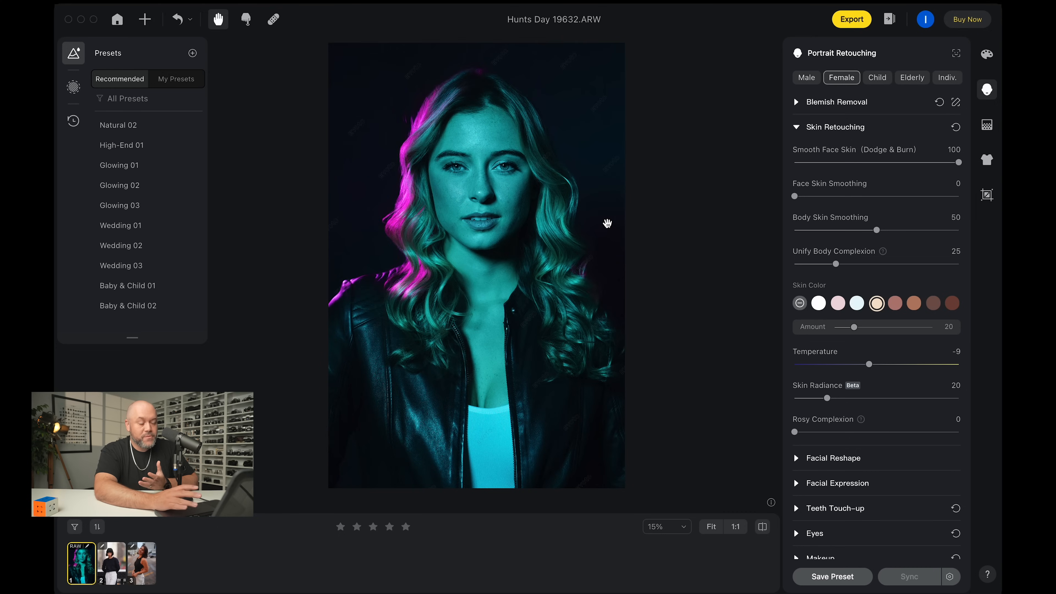
left_click(103, 576)
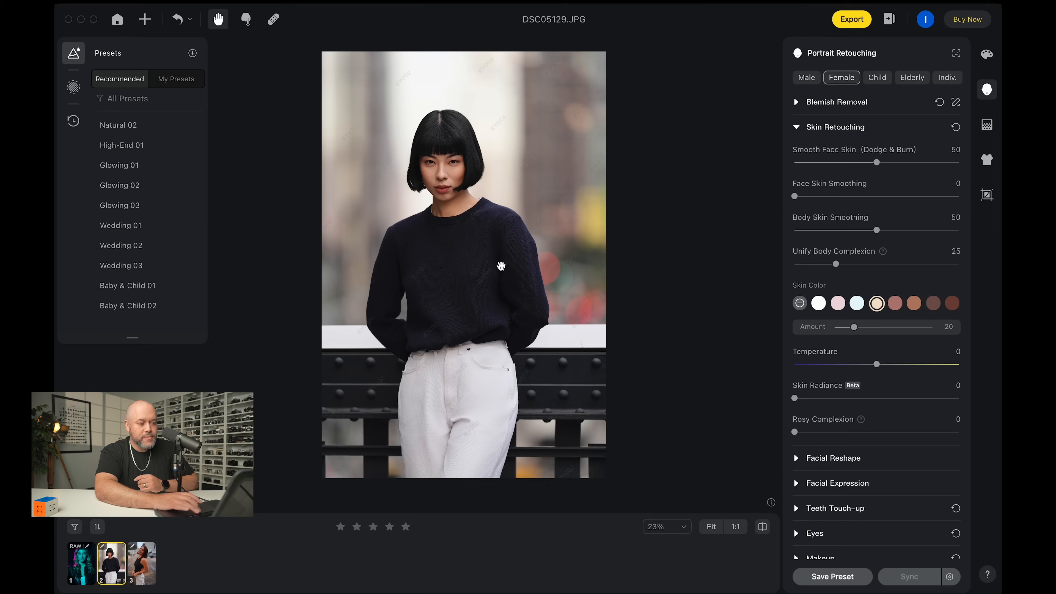
Step: Open the custom export settings for DSC00426.JPG and view the name format choices, keeping Original Filename
left_click(147, 572)
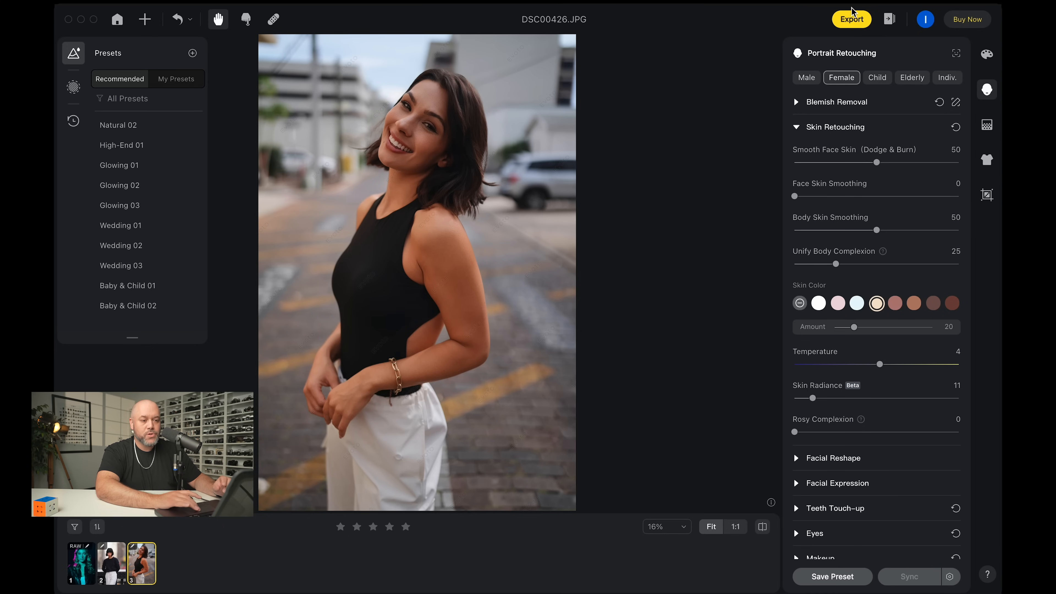
left_click(852, 21)
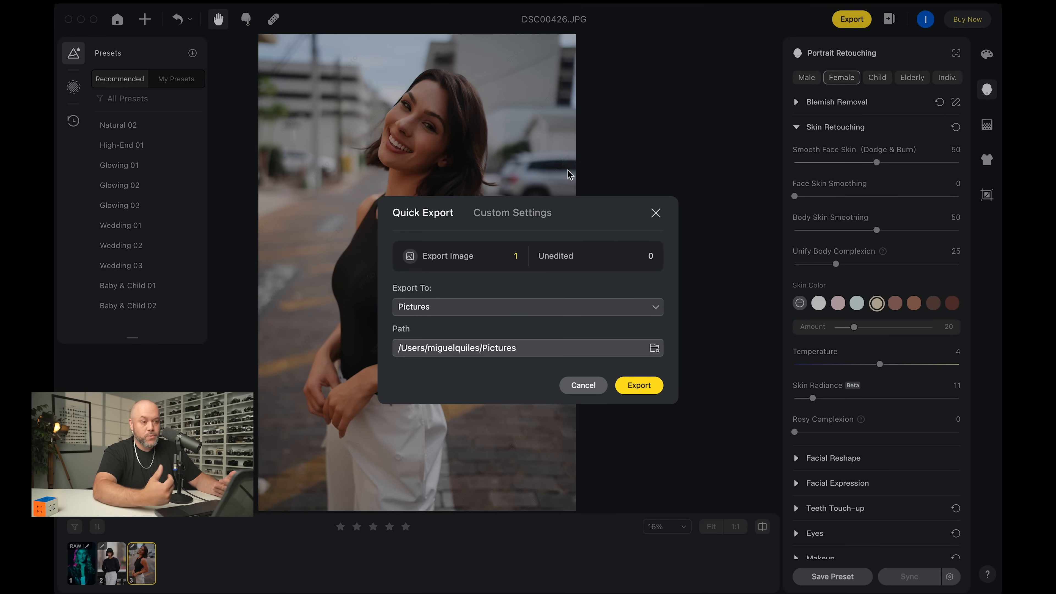
left_click(519, 218)
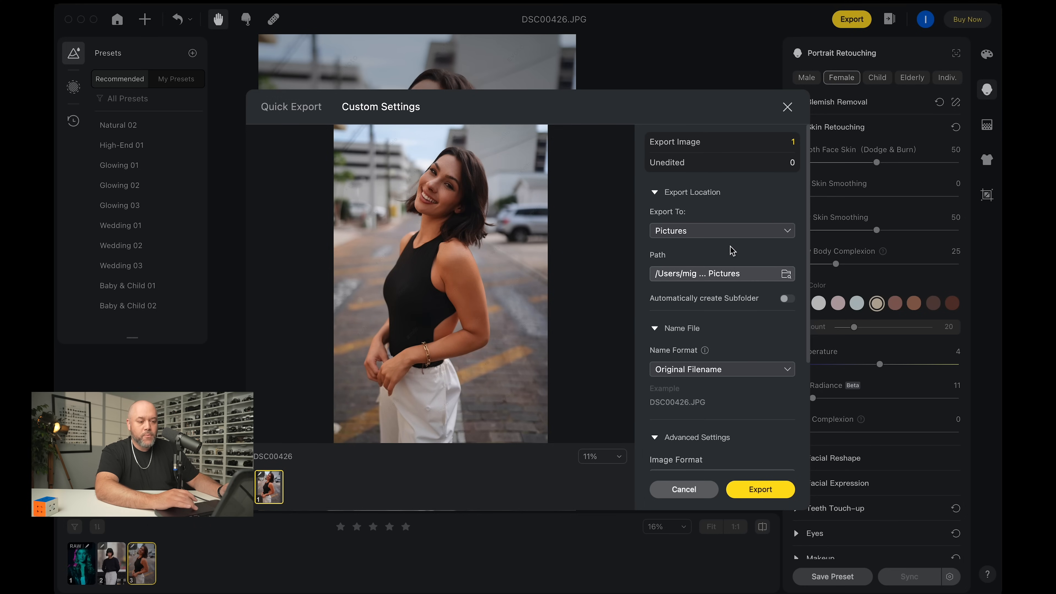
scroll(723, 257, "down", 5)
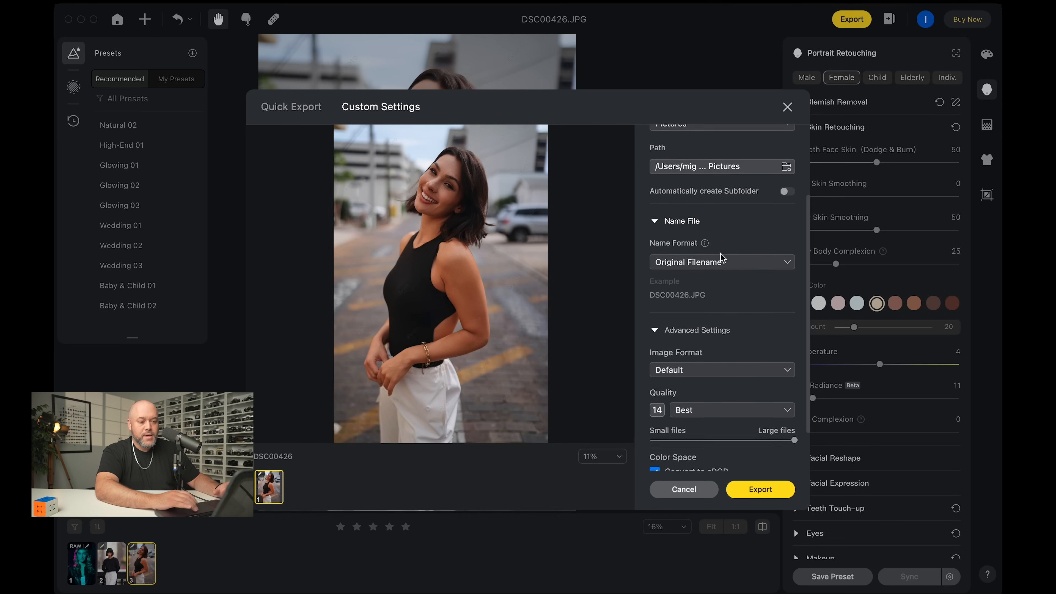
left_click(759, 264)
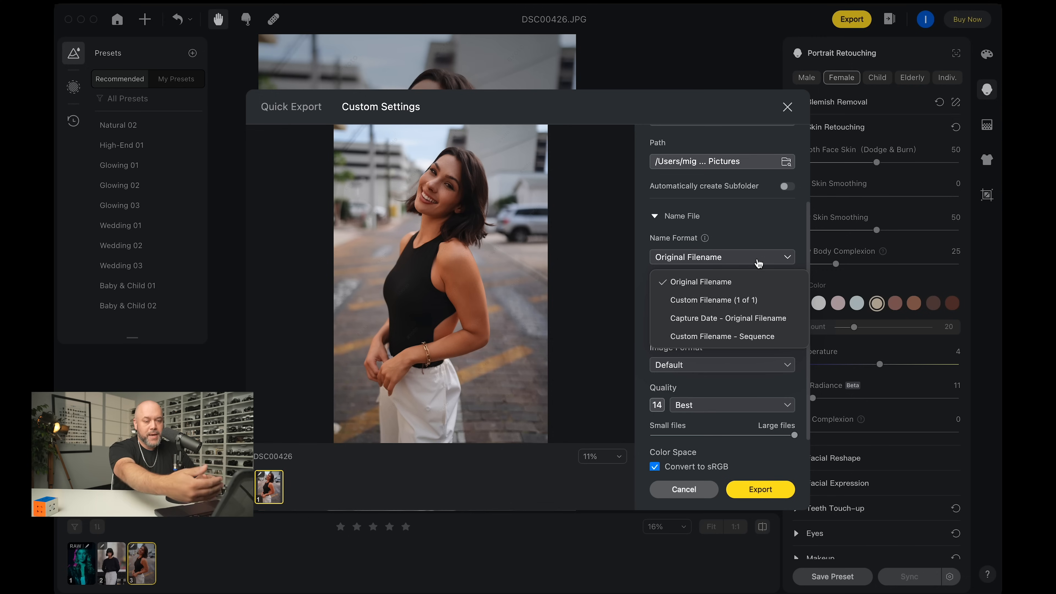
left_click(751, 232)
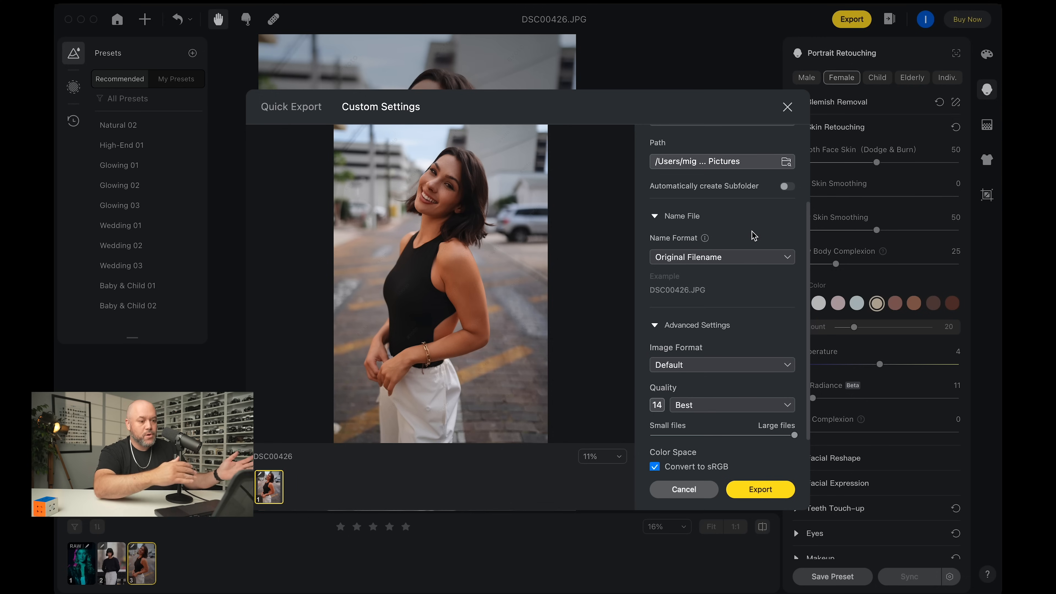
Step: Set the export image format to TIFF(16 bits)
scroll(735, 402, "down", 2)
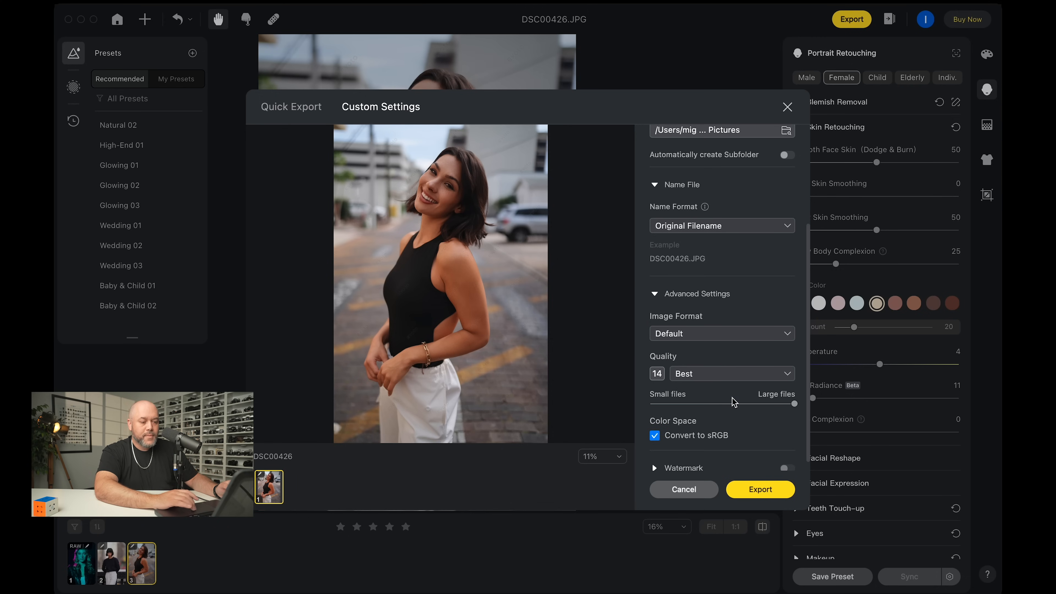
left_click(716, 339)
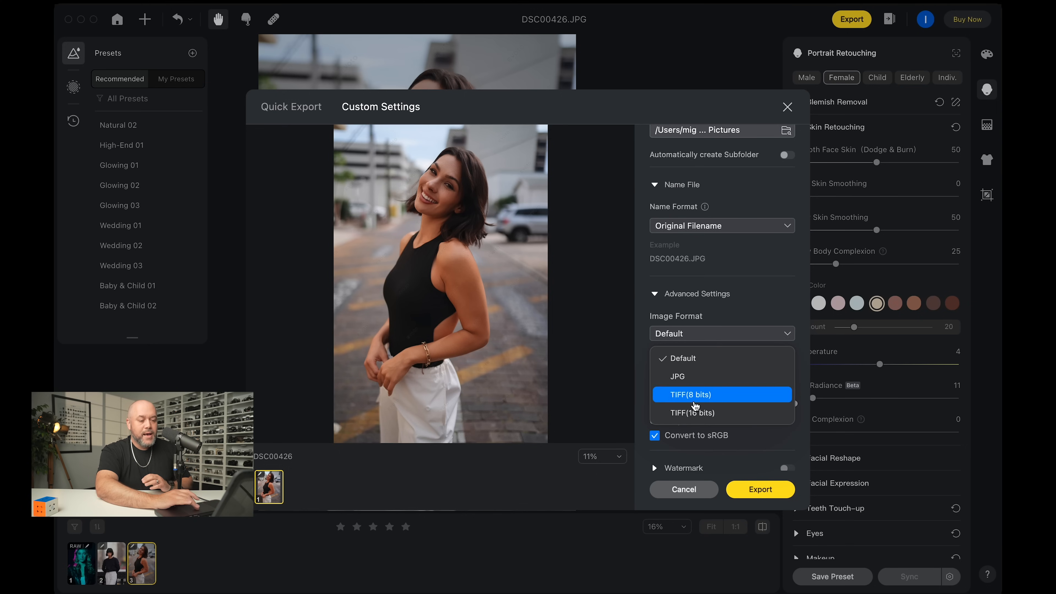
left_click(700, 413)
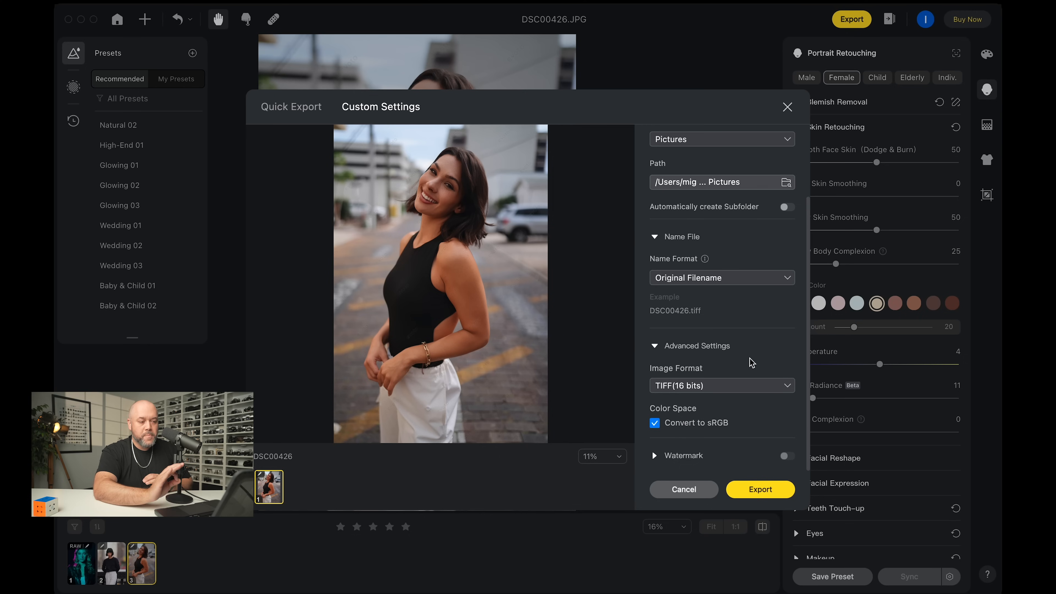